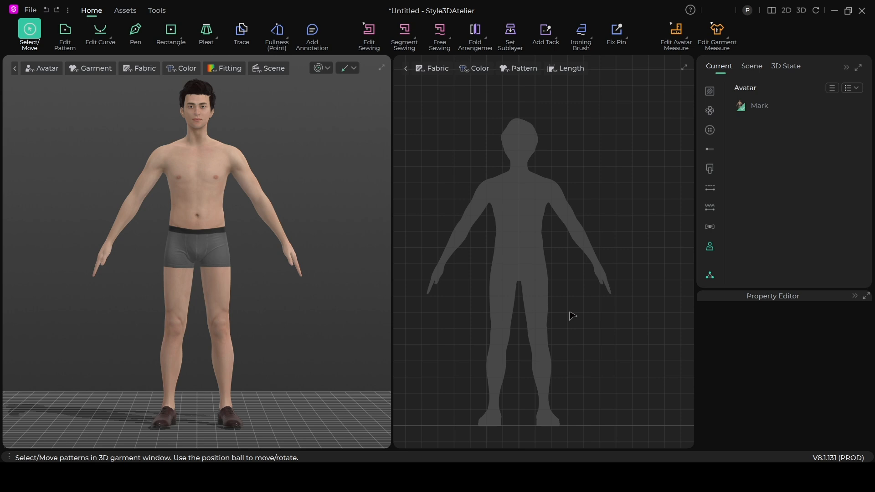
Draw a rectangular pattern piece about 25 cm wide and 112 cm long, running down from the avatar's neck along the centre line.
scroll(586, 217, "up", 2)
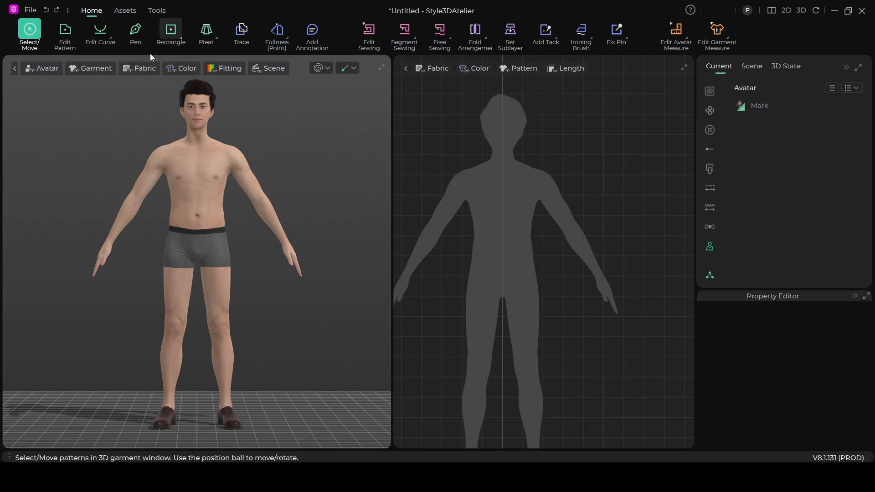
left_click(134, 33)
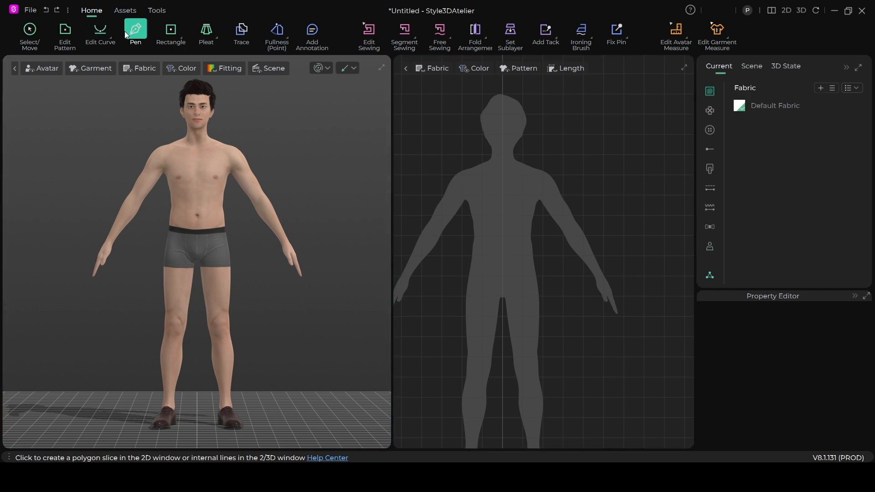
left_click(171, 32)
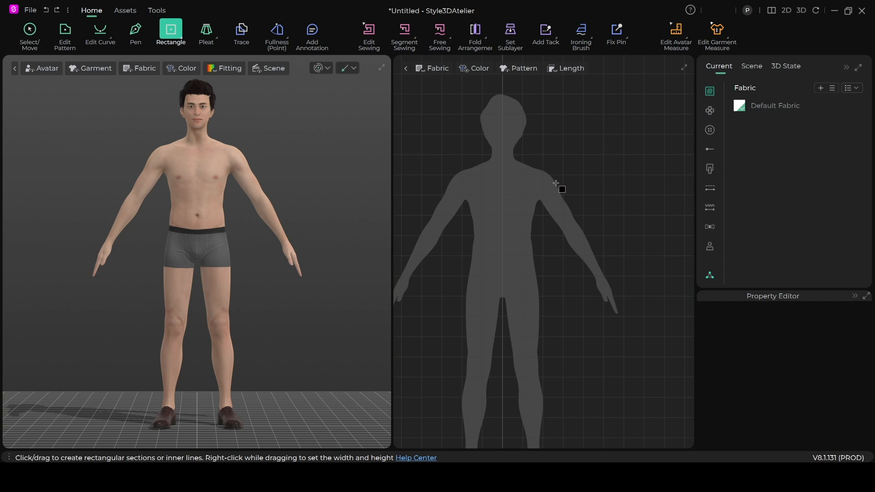
scroll(532, 169, "up", 1)
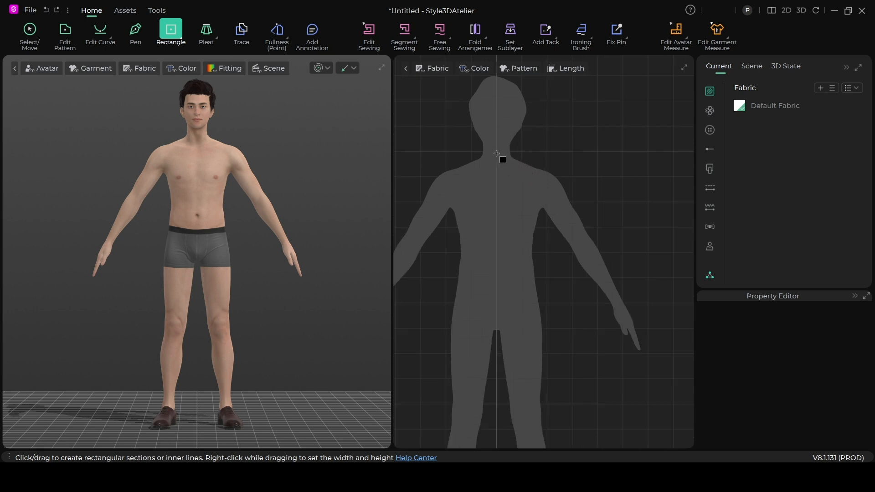
mouse_move(497, 158)
left_mouse_down()
mouse_move(517, 181)
mouse_move(540, 235)
mouse_move(563, 385)
mouse_move(561, 450)
mouse_move(559, 419)
mouse_move(562, 436)
left_mouse_up()
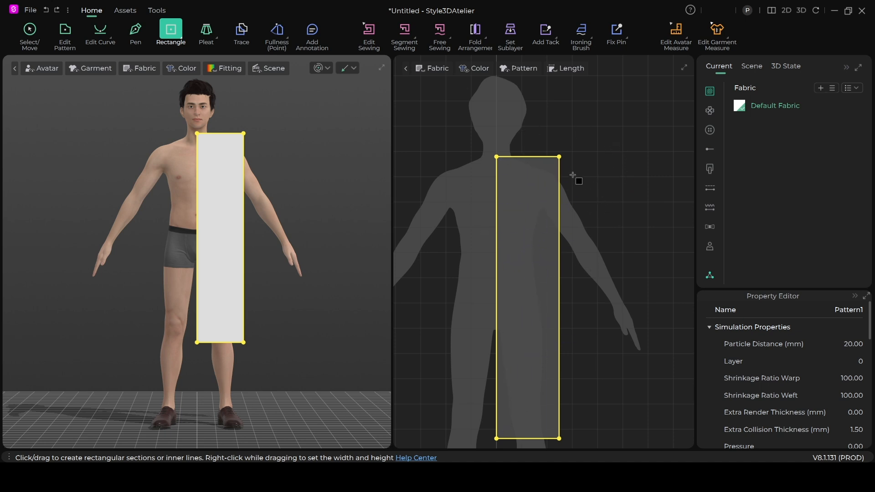
Lower the rectangle's upper corner on the centre line slightly to slope the neck edge.
left_click(66, 34)
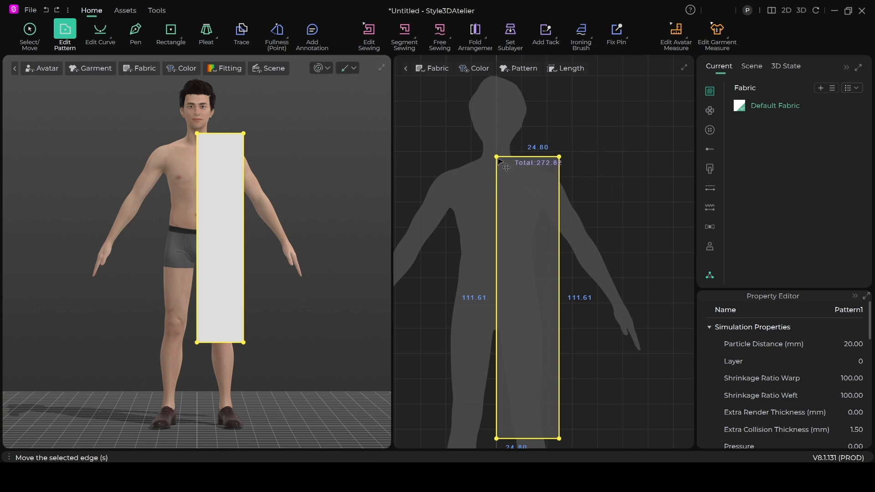
left_click(463, 139)
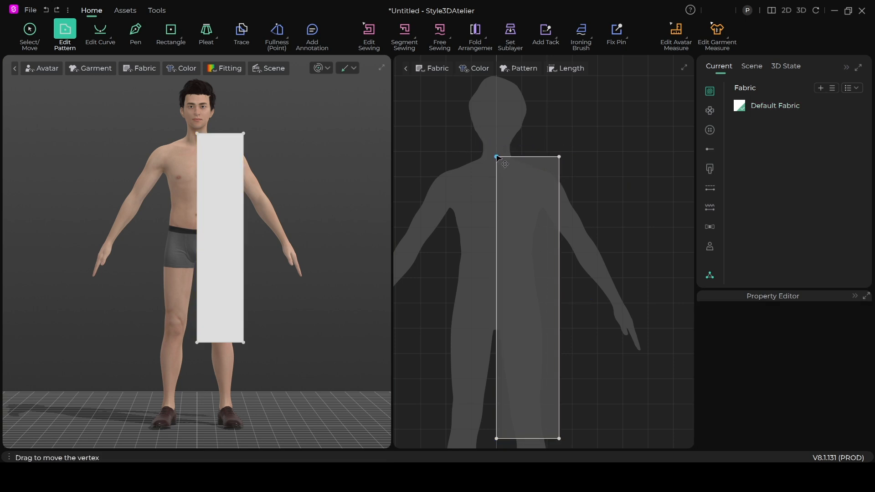
mouse_move(497, 156)
left_mouse_down()
mouse_move(502, 180)
mouse_move(500, 159)
mouse_move(500, 166)
left_mouse_up()
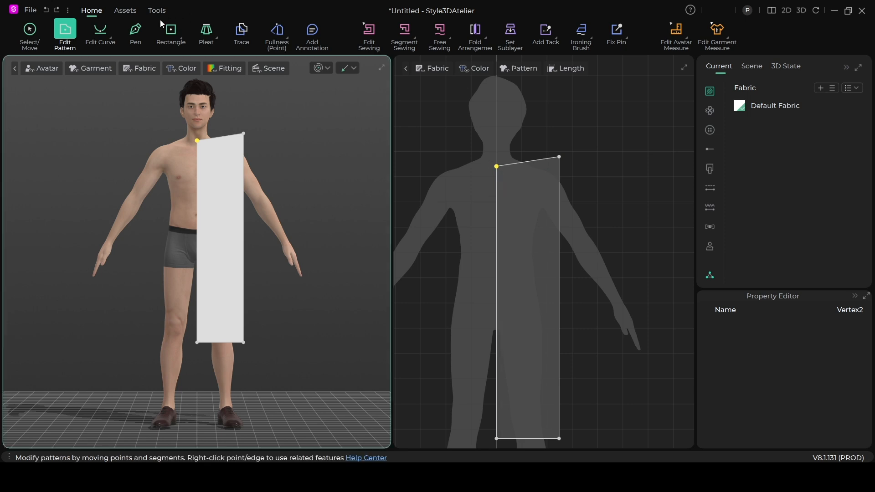
Add a point midway along the pattern's upper edge and another on the outer side edge just below the shoulder corner.
left_click(182, 37)
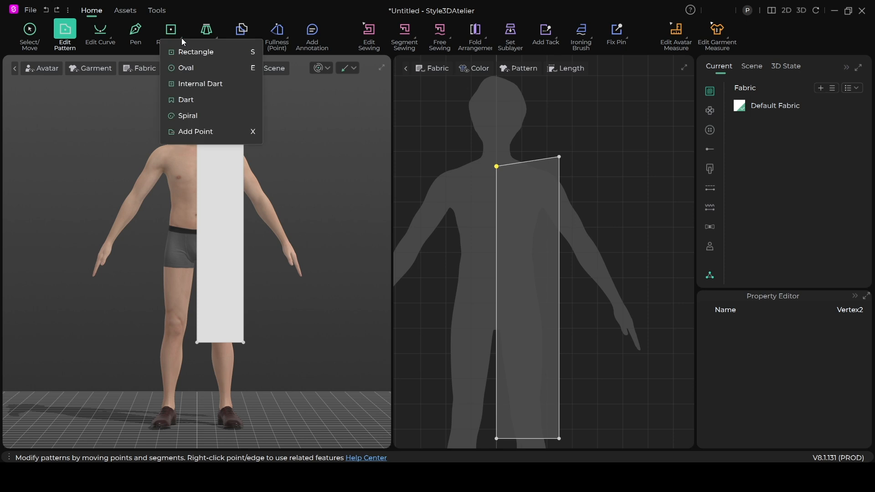
left_click(209, 132)
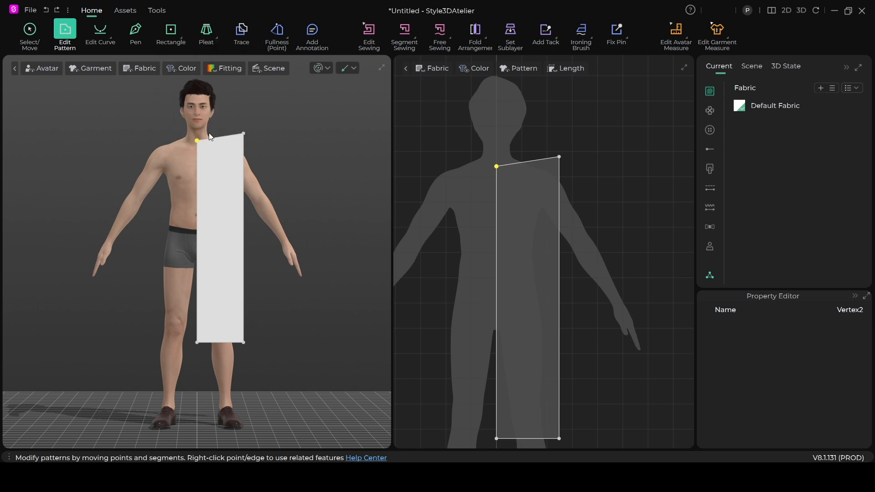
left_click(528, 161)
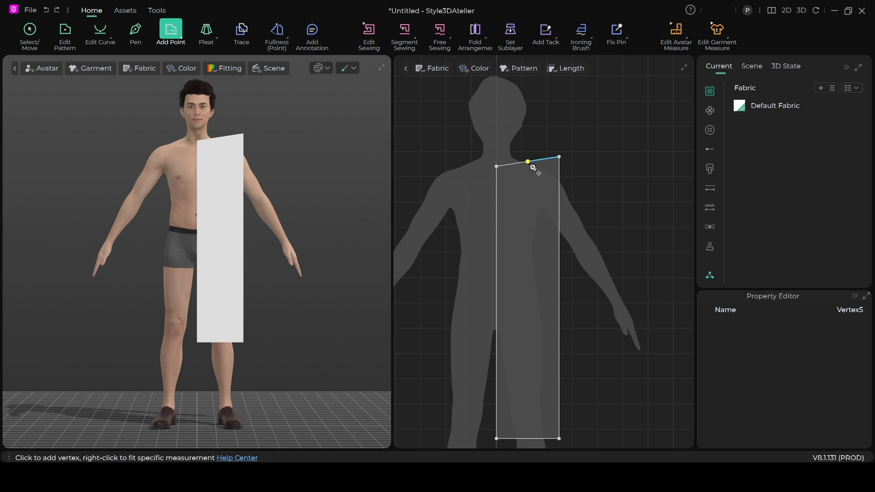
left_click(559, 187)
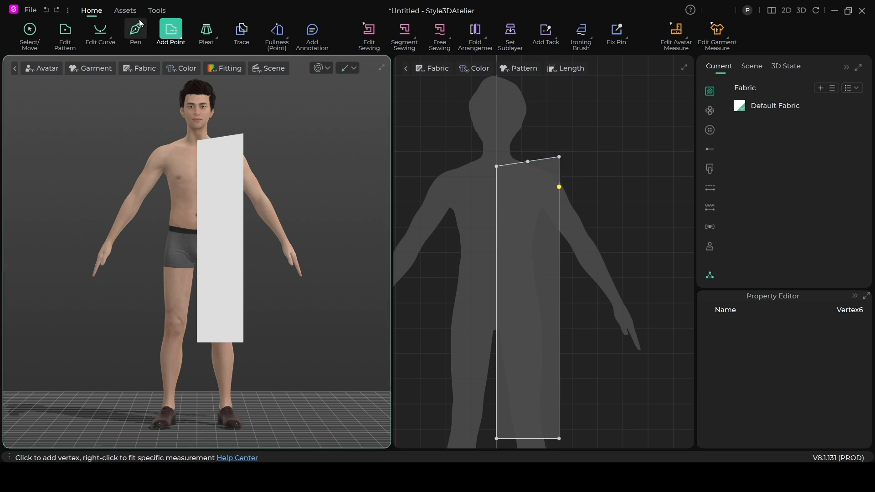
Delete the outer upper corner point and move the neck and shoulder-tip points to form a gently sloping shoulder line.
left_click(65, 38)
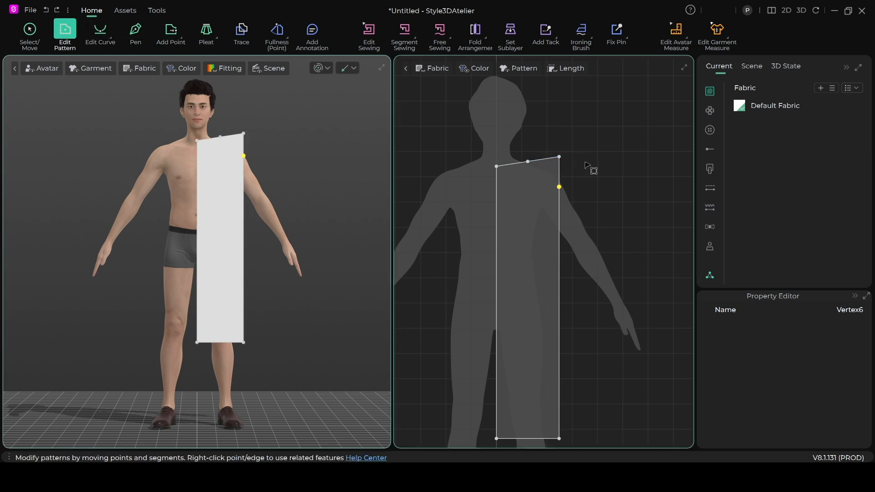
right_click(560, 158)
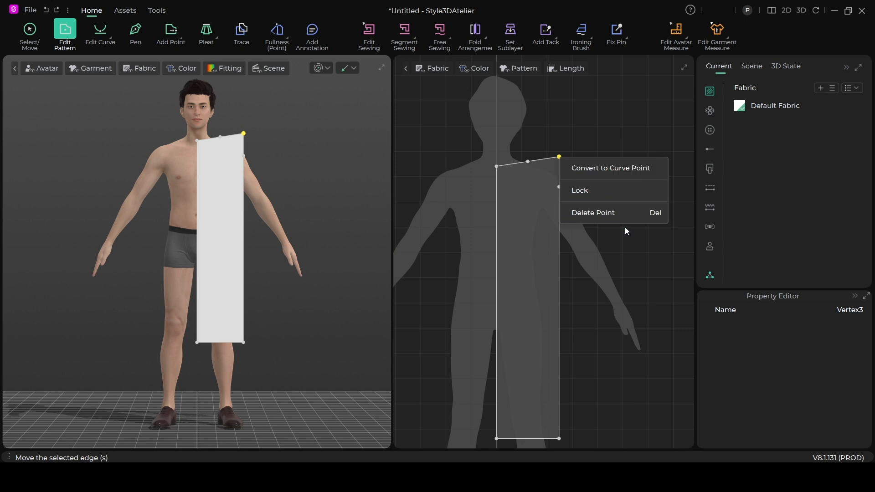
left_click(598, 212)
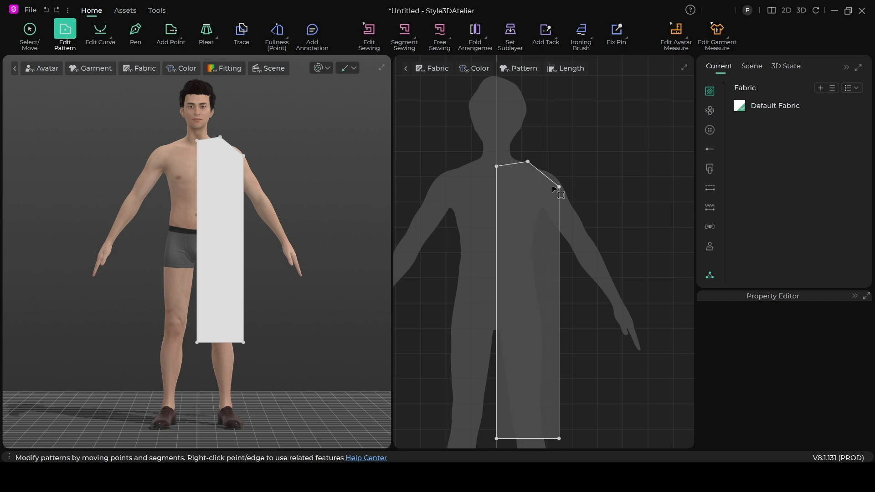
left_click_drag(560, 187, 559, 156)
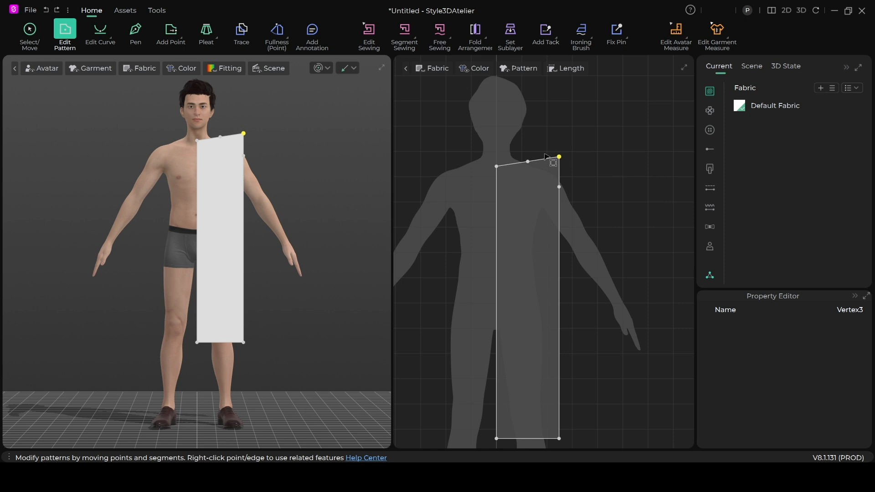
left_click_drag(560, 157, 546, 178)
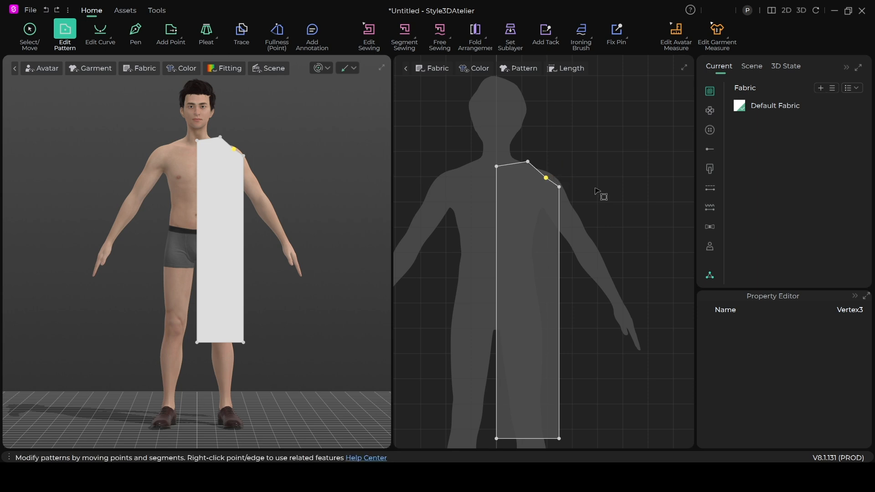
right_click(546, 177)
left_click(601, 235)
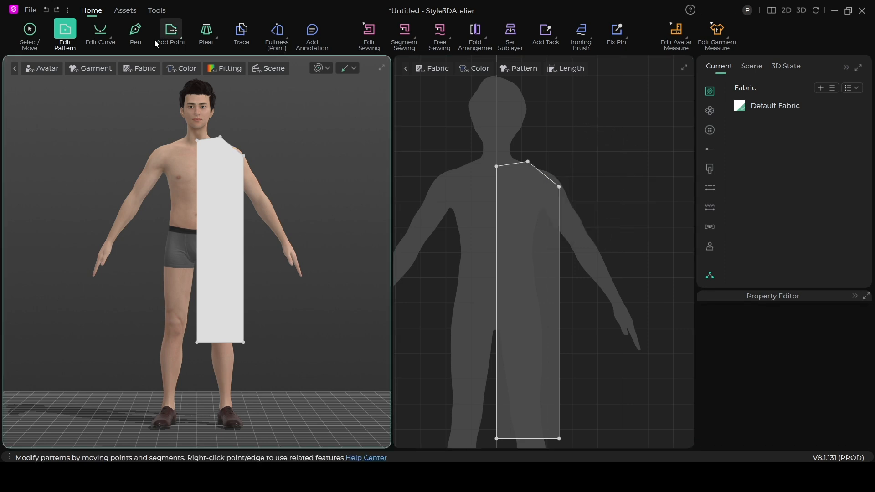
left_click_drag(560, 187, 526, 160)
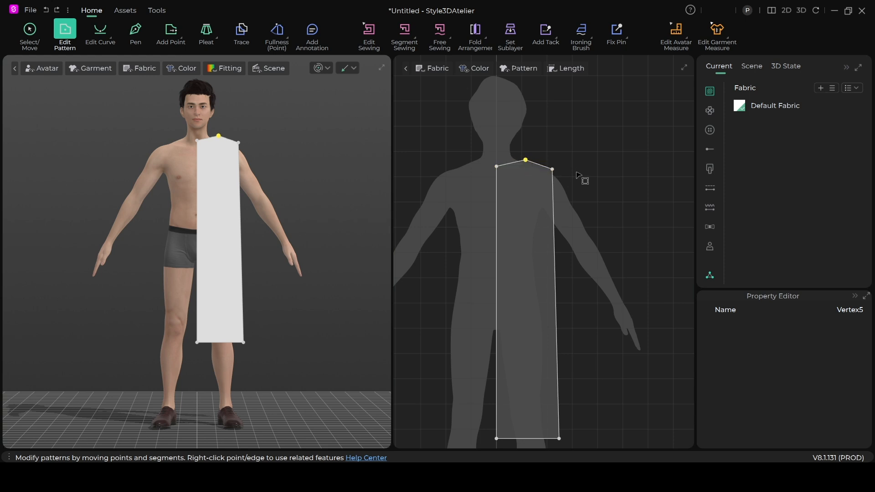
Add an underarm point on the outer side edge and move it inward to shape the armhole.
left_click(556, 233)
left_click(170, 35)
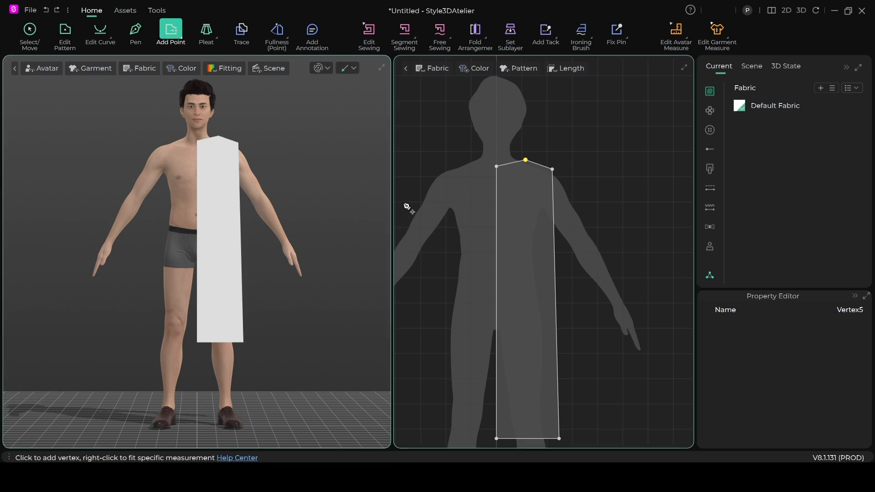
left_click(554, 228)
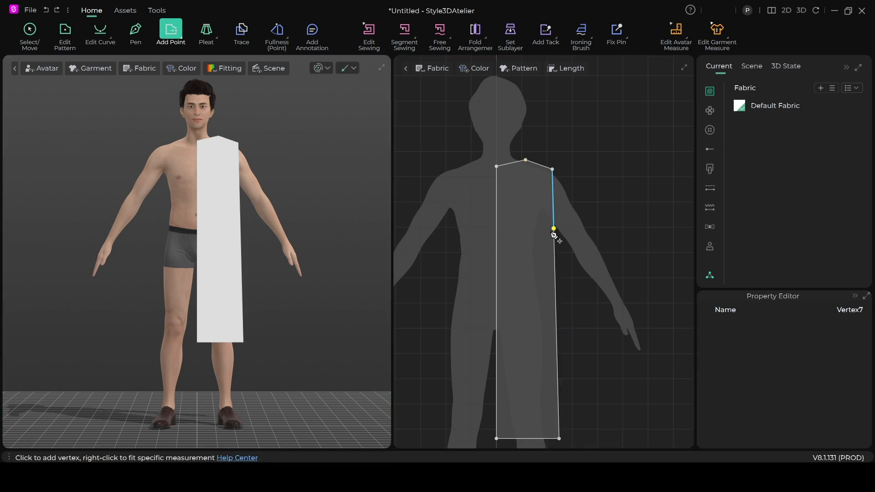
left_click(65, 31)
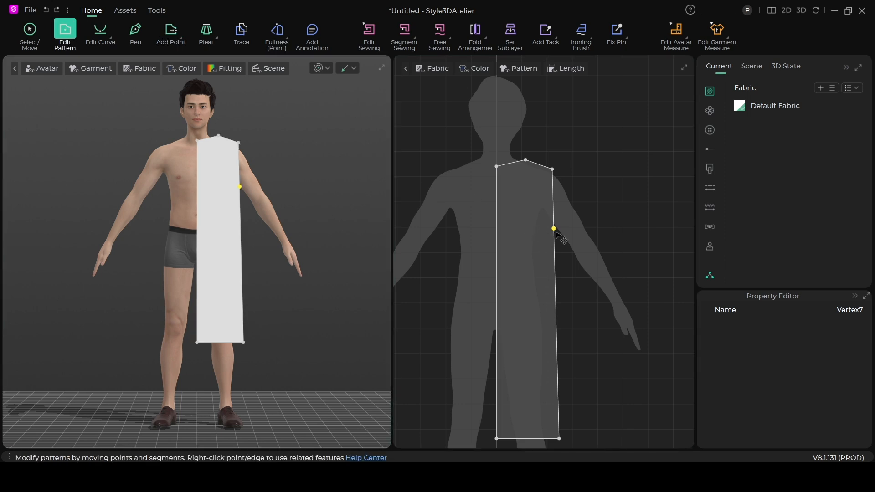
left_click_drag(554, 228, 542, 223)
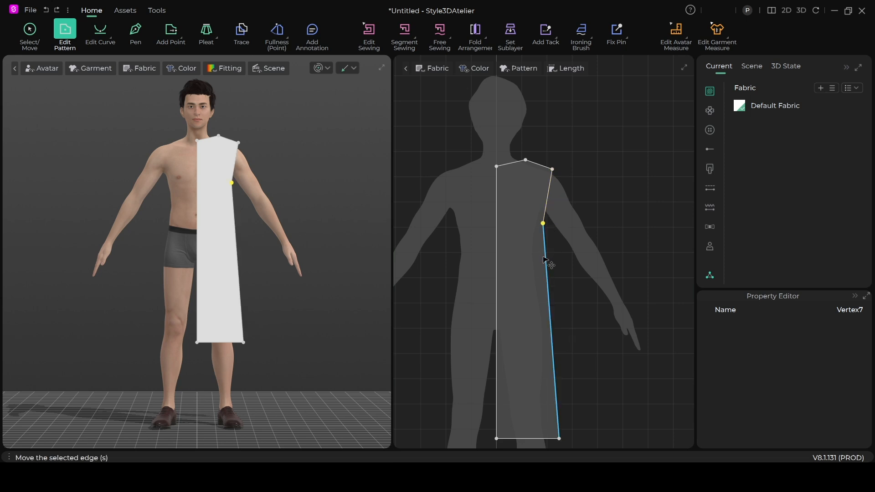
Move the outer hem corner outward to flare the side seam, and shift the underarm point slightly outward.
scroll(545, 280, "down", 2)
scroll(546, 294, "up", 1)
middle_click_drag(541, 318, 538, 282)
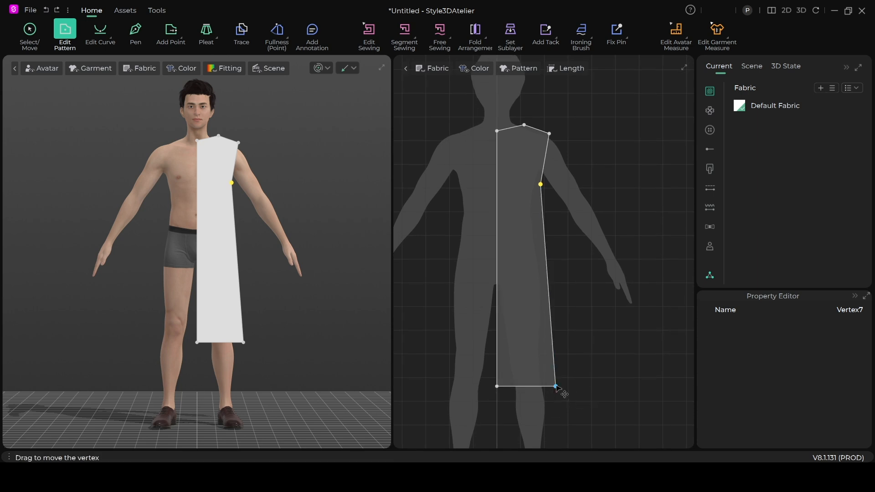
left_click_drag(556, 387, 577, 387)
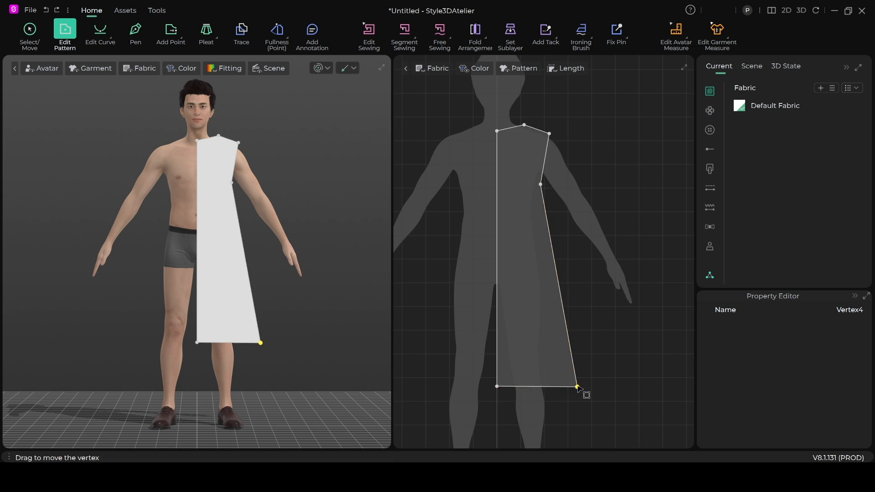
left_click(541, 184)
left_click_drag(542, 184, 545, 183)
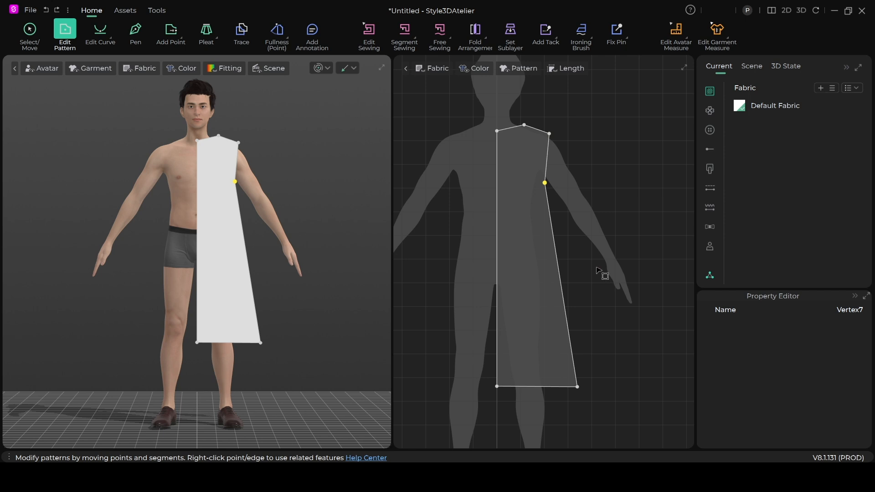
Bow the side seam between underarm and hem outward into a gentle arc about 87.5 cm long using Edit Arc.
left_click(103, 35)
left_click(108, 38)
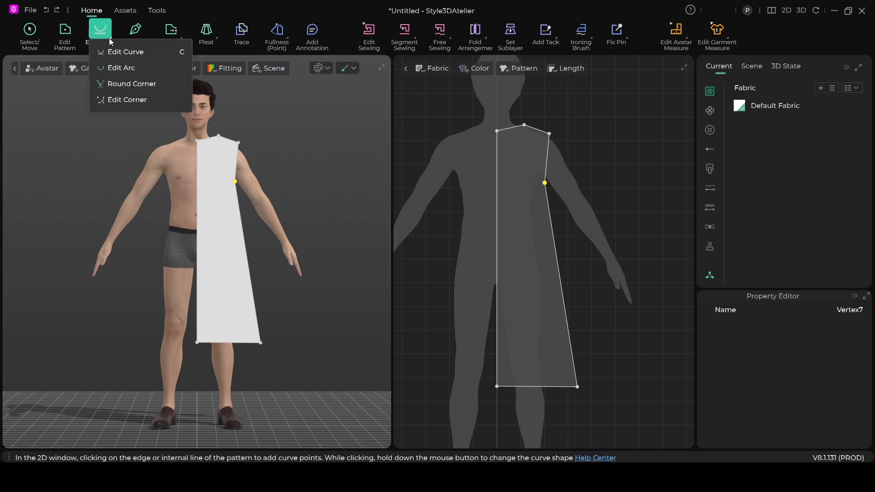
left_click(118, 71)
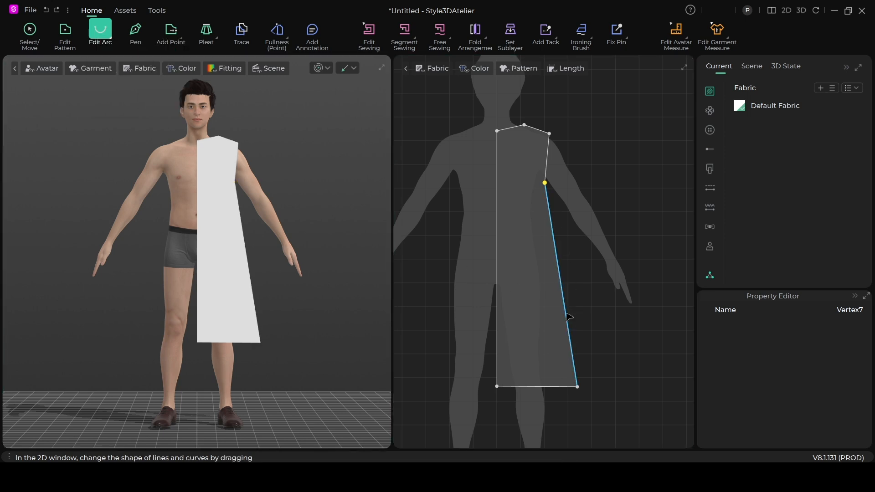
left_click_drag(563, 291, 578, 290)
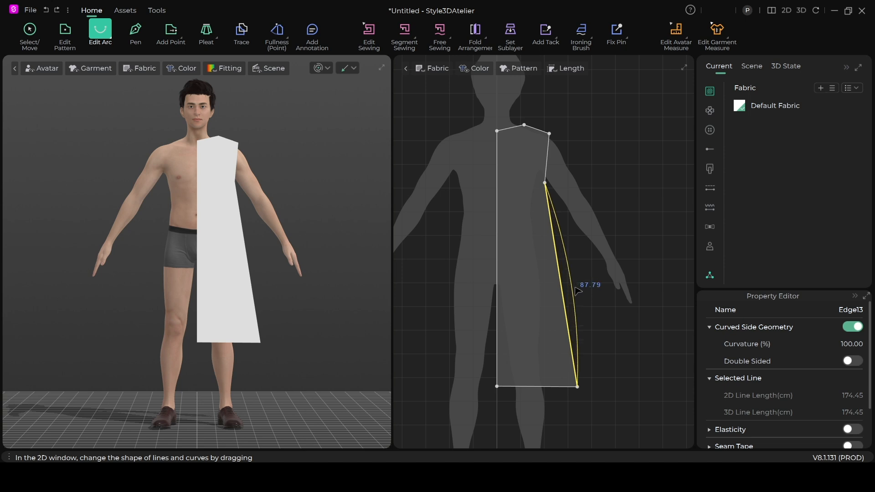
mouse_move(578, 290)
left_mouse_down()
mouse_move(547, 296)
mouse_move(572, 295)
left_mouse_up()
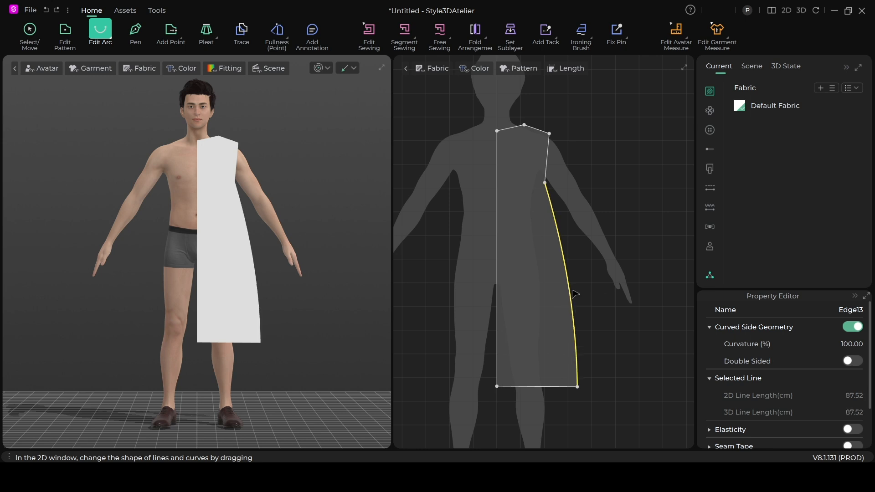
Try to reshape the side seam with Edit Curve by adding mid-seam and waist-level curve points and pulling them inward.
left_click(110, 37)
left_click(110, 50)
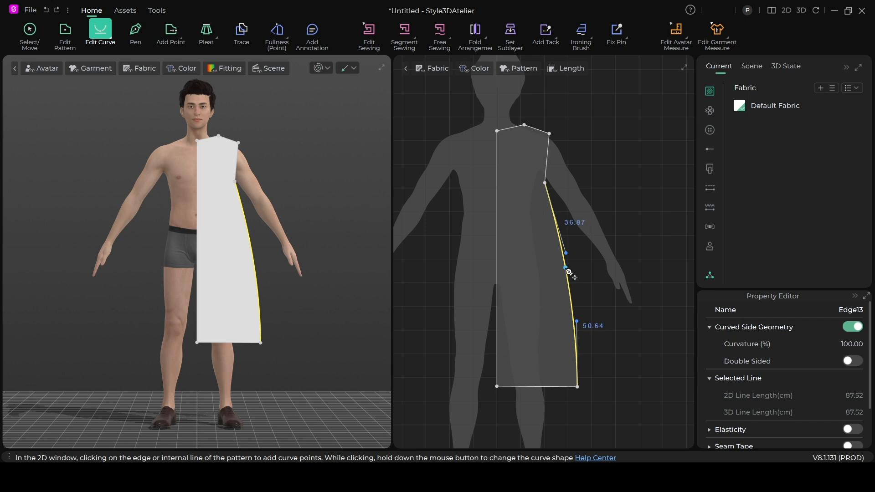
left_click(566, 268)
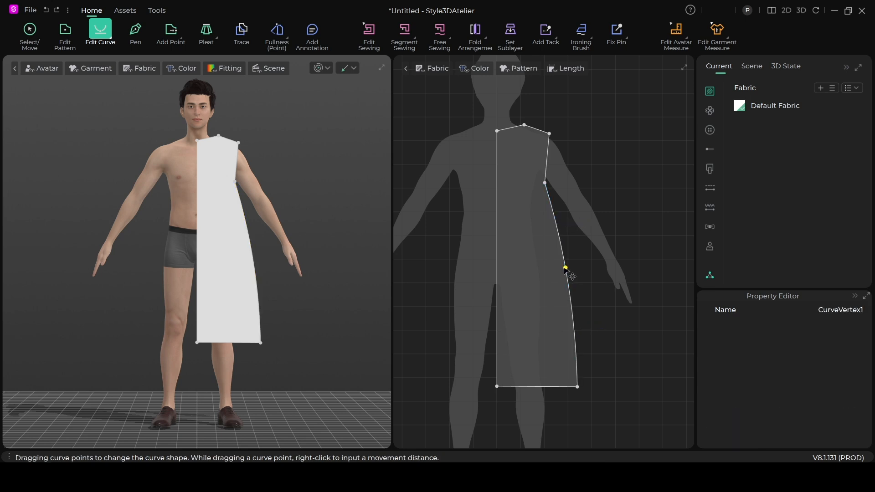
mouse_move(565, 269)
left_mouse_down()
mouse_move(552, 273)
mouse_move(566, 279)
mouse_move(563, 272)
left_mouse_up()
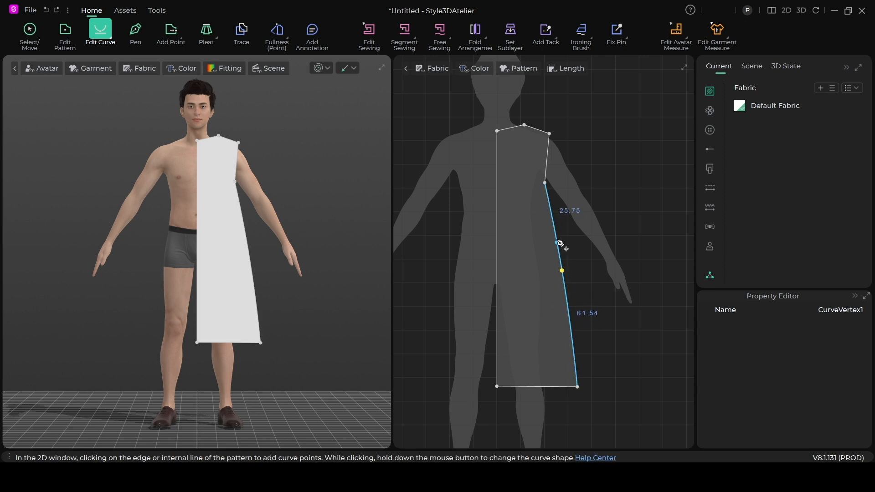
left_click(556, 233)
left_click_drag(556, 230, 551, 233)
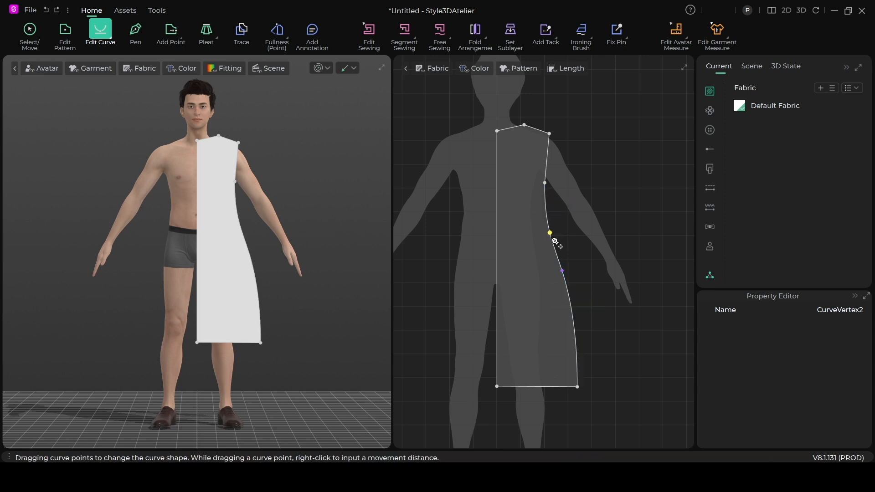
Try adding two more curve points on the lower side seam and pulling them inward.
left_click(573, 327)
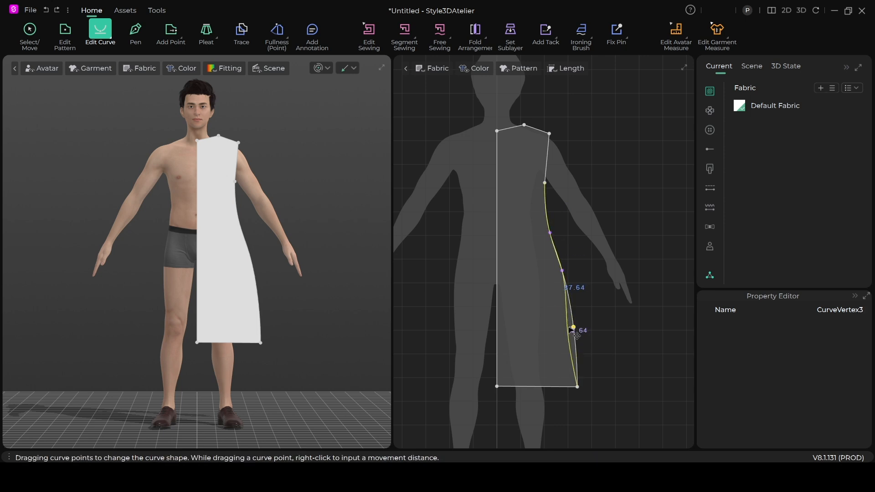
left_click_drag(573, 328, 566, 328)
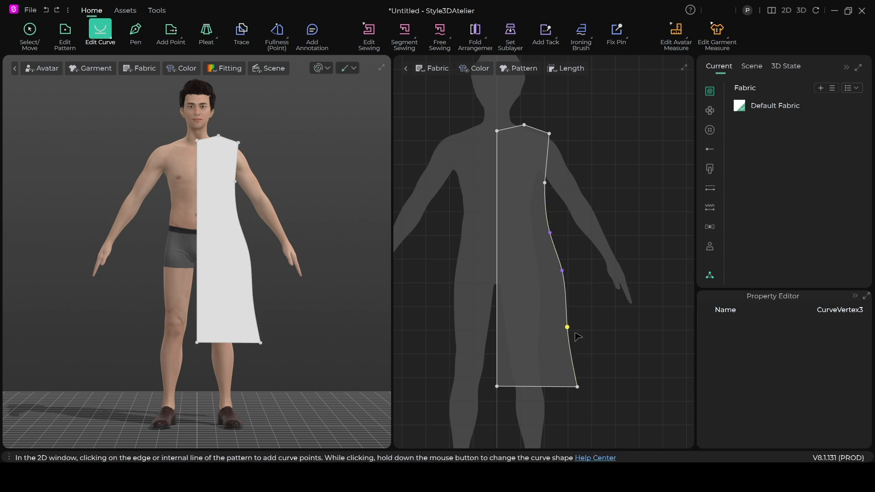
left_click(565, 295)
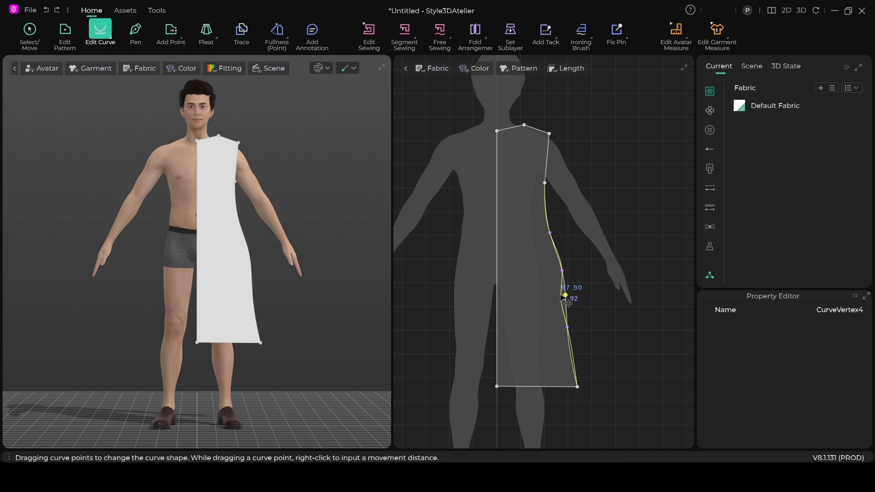
left_click_drag(561, 296, 563, 295)
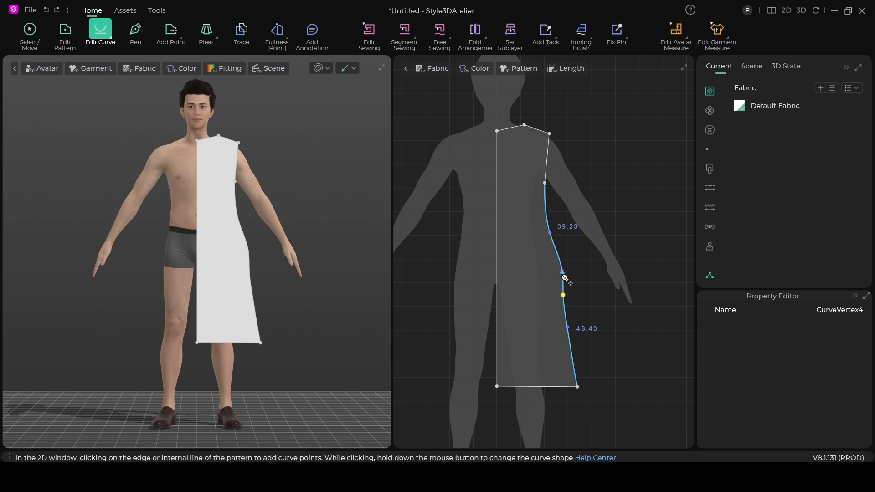
Try to smooth the side seam by shifting its mid-seam point inward and its lowest curve point outward.
left_click_drag(562, 272, 557, 272)
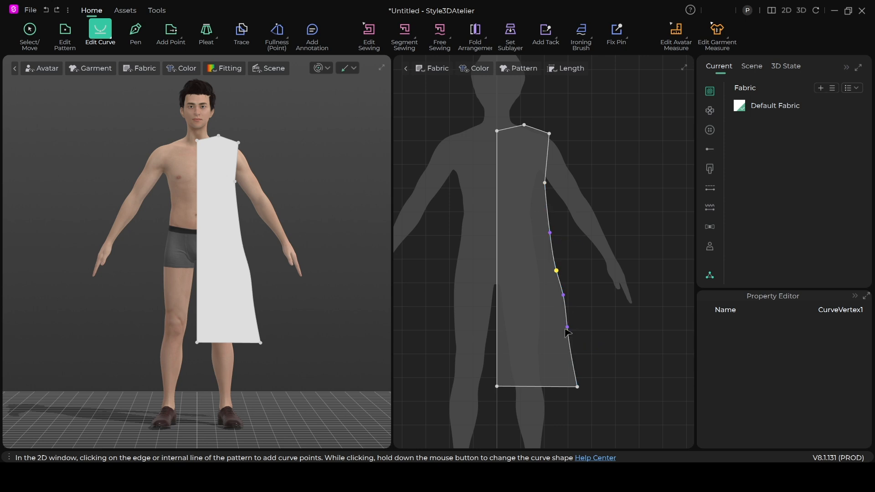
left_click_drag(568, 328, 573, 328)
left_click_drag(564, 296, 564, 295)
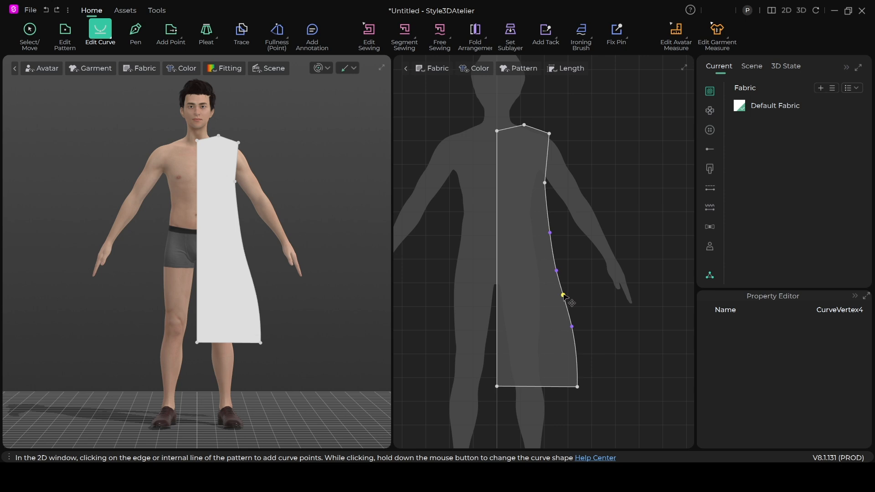
Undo the point adjustments and added curve points on the side seam until only the first curve point remains.
key("ctrl+z")
key("ctrl+z")
key("ctrl+z")
key("ctrl+z")
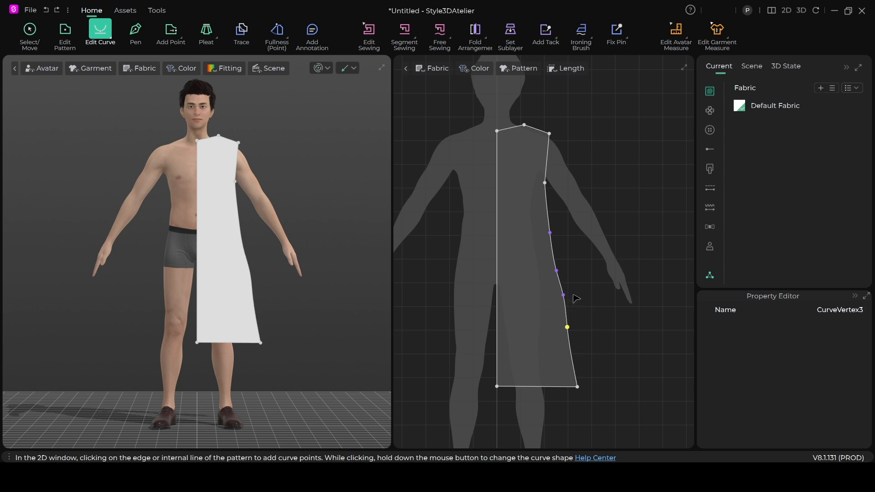
key("ctrl+z")
key("ctrl+z")
key("ctrl+z")
key("ctrl+z")
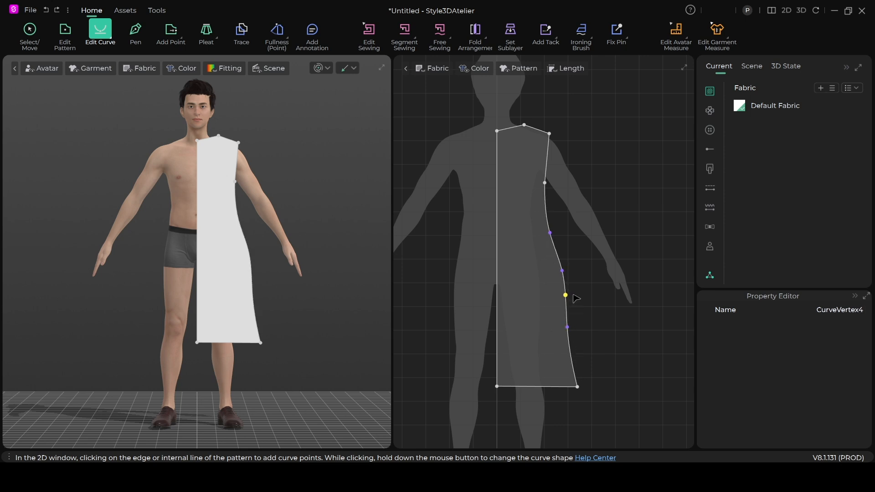
key("ctrl+z")
key("ctrl+z")
key("ctrl+z")
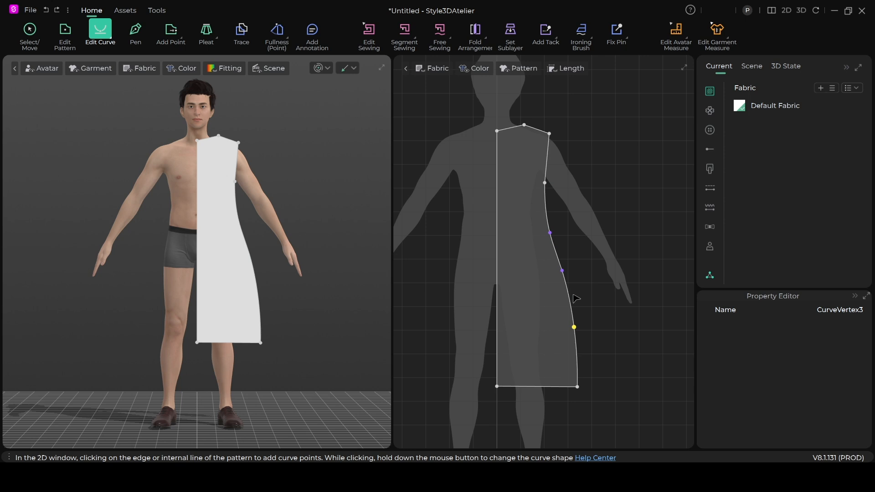
key("ctrl+z")
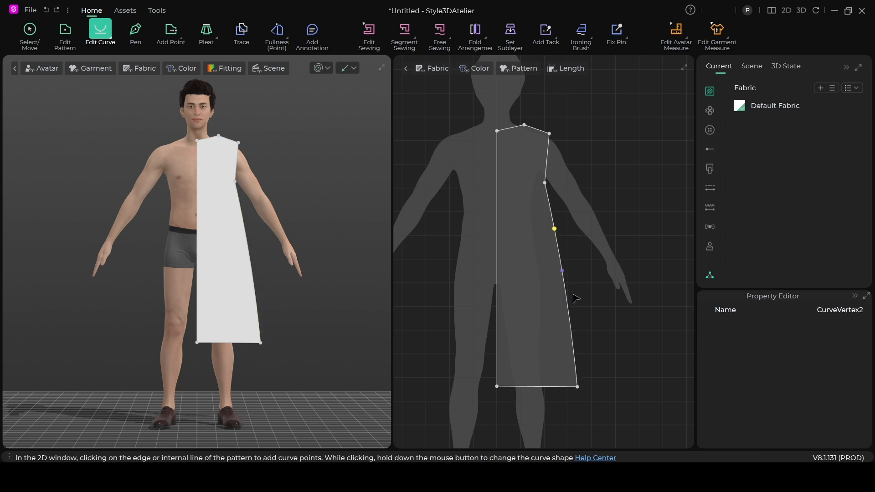
key("ctrl+z")
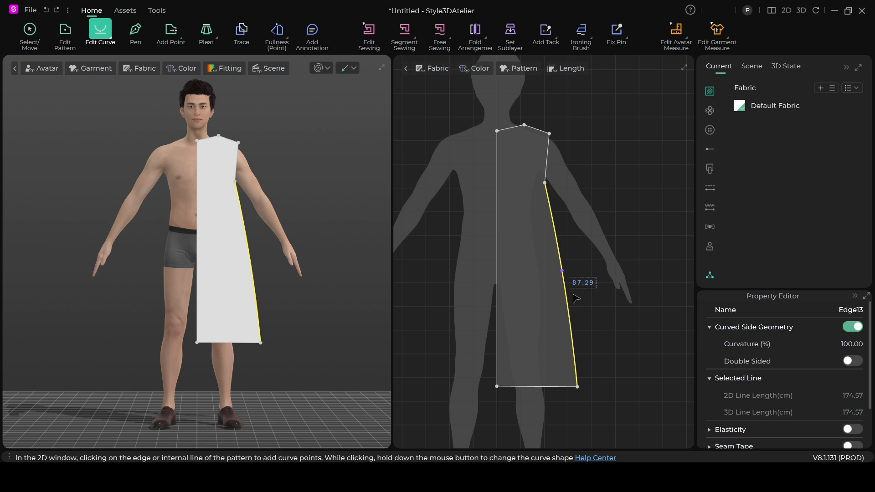
Undo the remaining curve point and the outward arc so the side seam is a straight line.
left_click(576, 299)
key("Left")
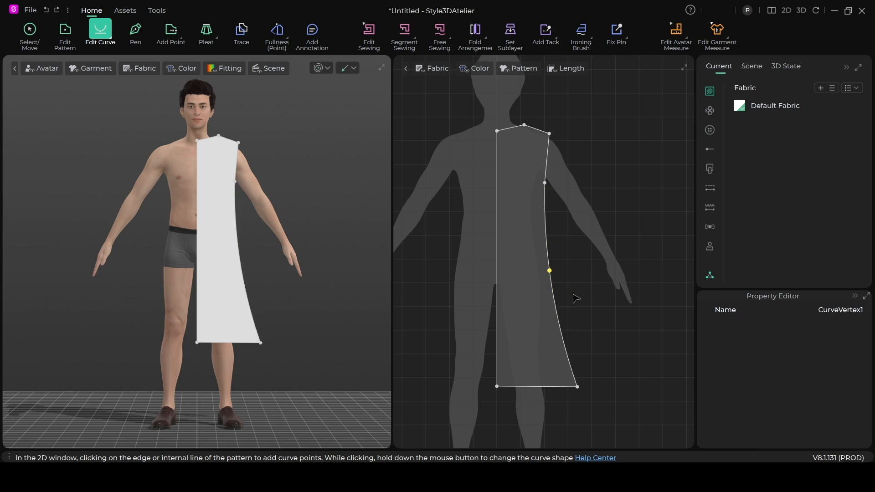
key("Right")
key("Right")
left_click(574, 296)
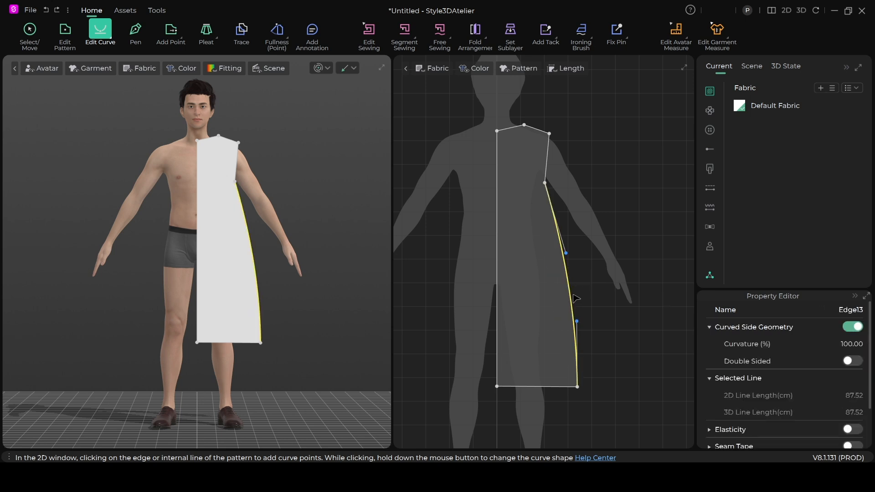
key("ctrl+z")
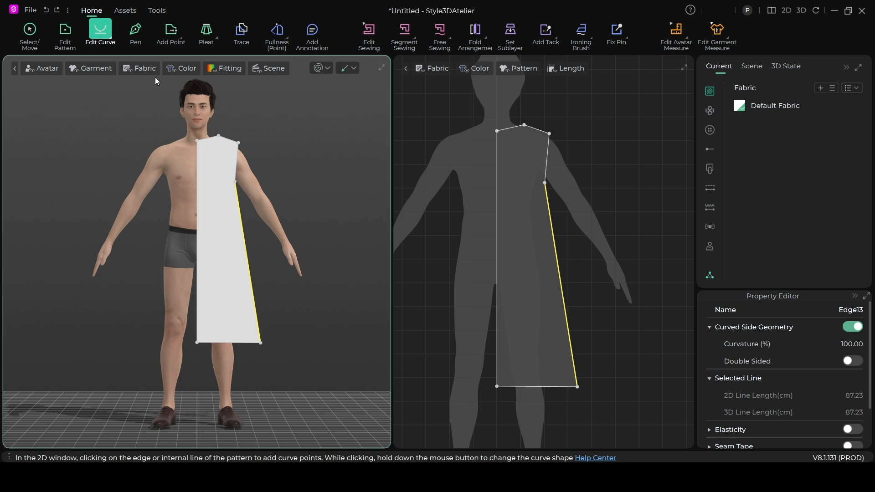
Bow the armhole edge inward with Edit Arc into a gentle curve about 21 cm long.
left_click(28, 35)
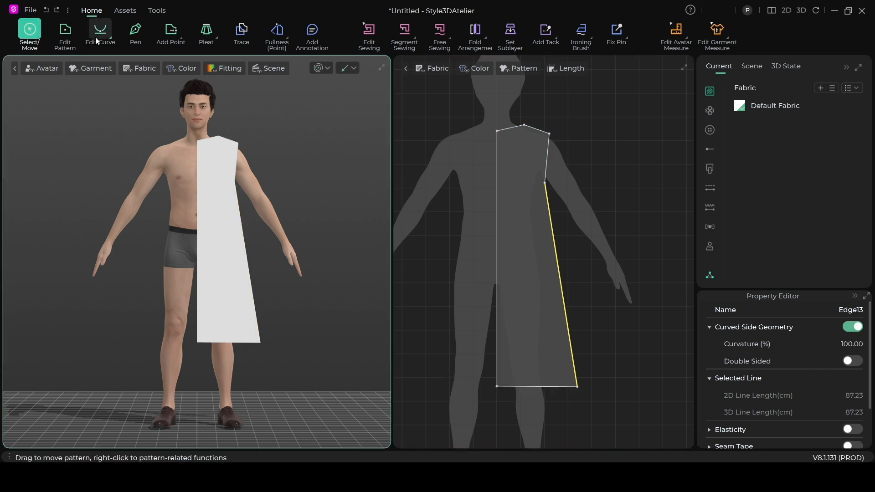
left_click(111, 36)
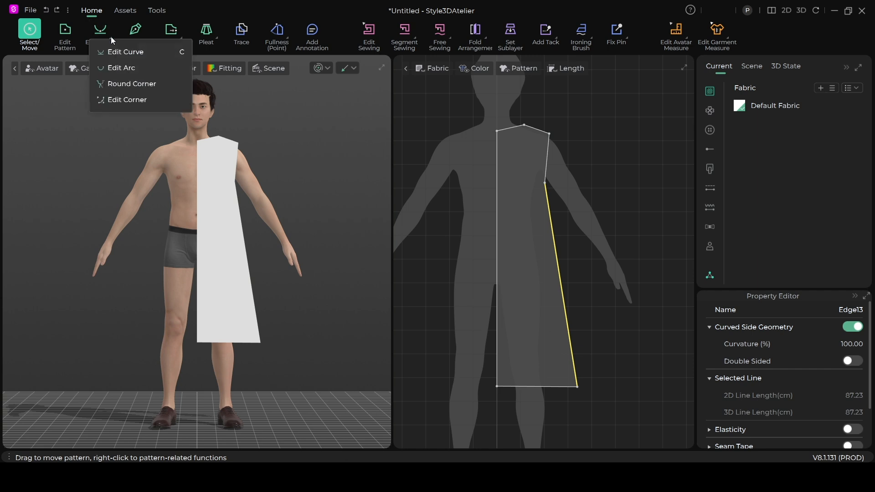
left_click(118, 68)
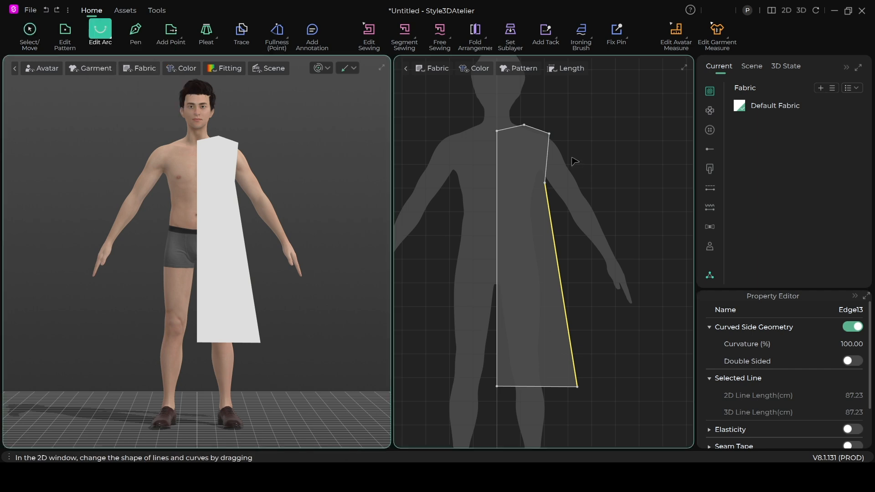
left_click(547, 162)
left_click_drag(545, 157, 545, 158)
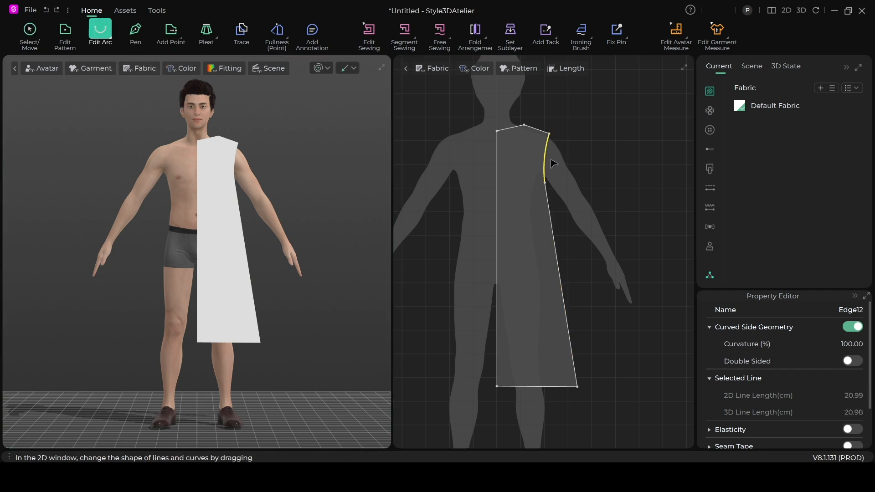
Create a symmetric copy of the front half with Symmetric Pattern with Seam, placing it level on the opposite side of the center line.
key("q")
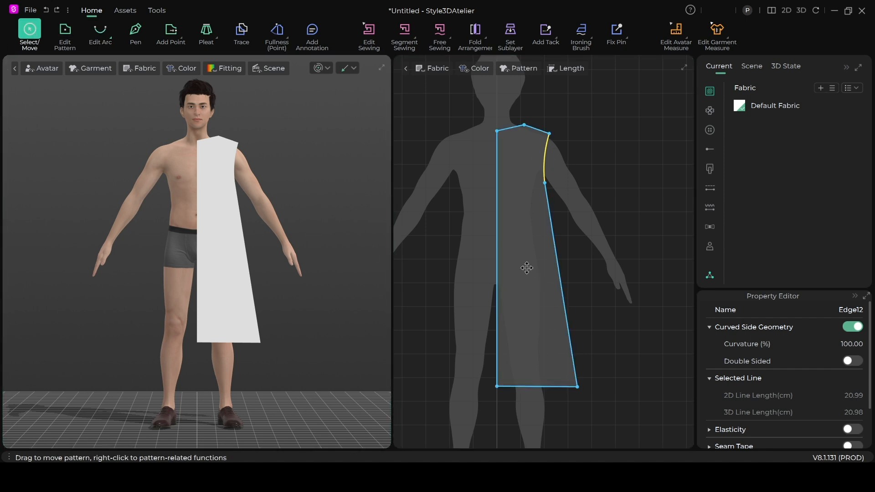
right_click(527, 268)
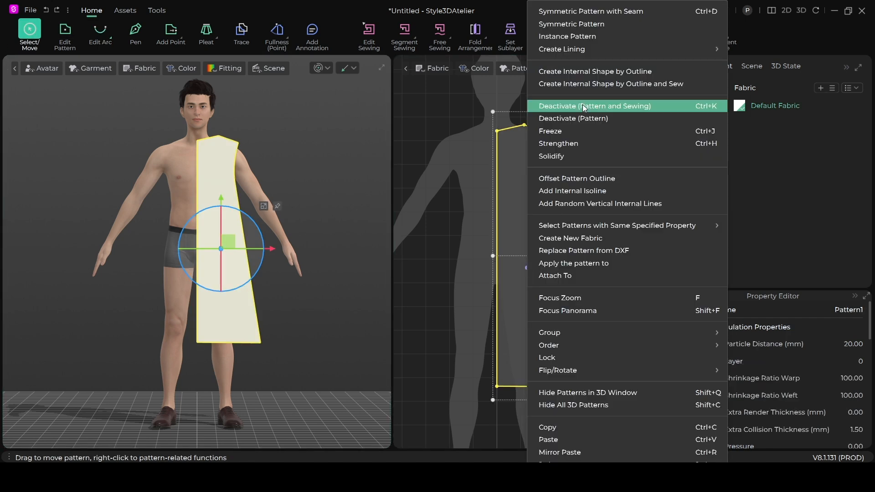
left_click(559, 11)
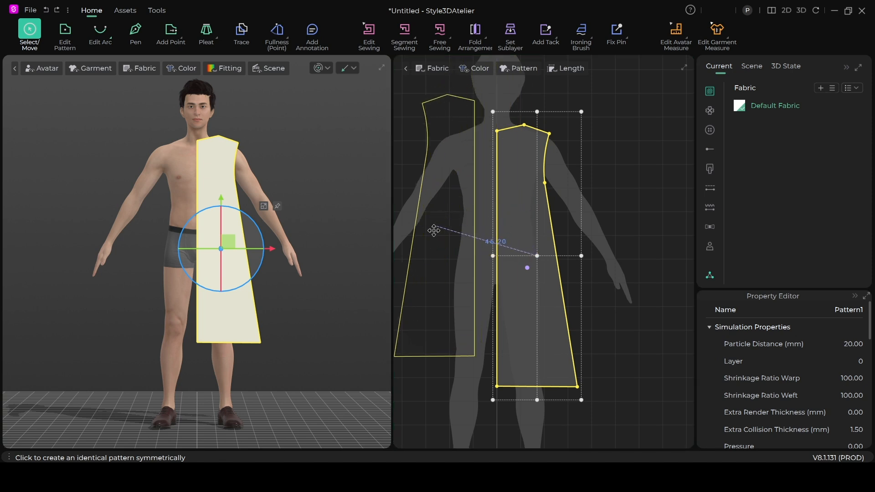
left_click(445, 257)
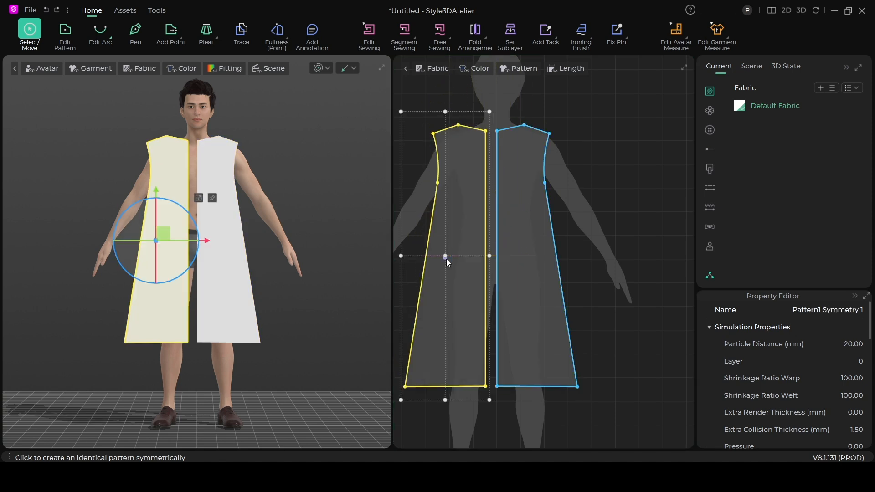
Copy both front panels together and paste the pair beside the avatar silhouette in the 2D view.
scroll(445, 257, "down", 3)
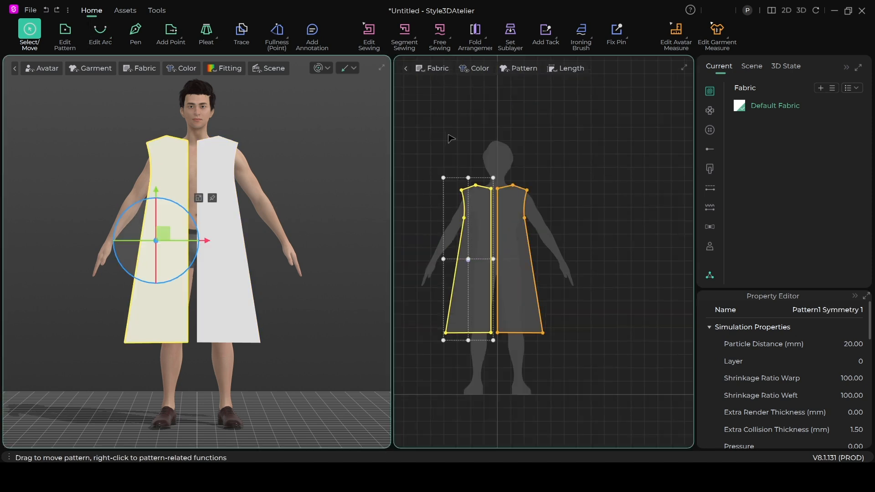
left_click_drag(424, 141, 572, 356)
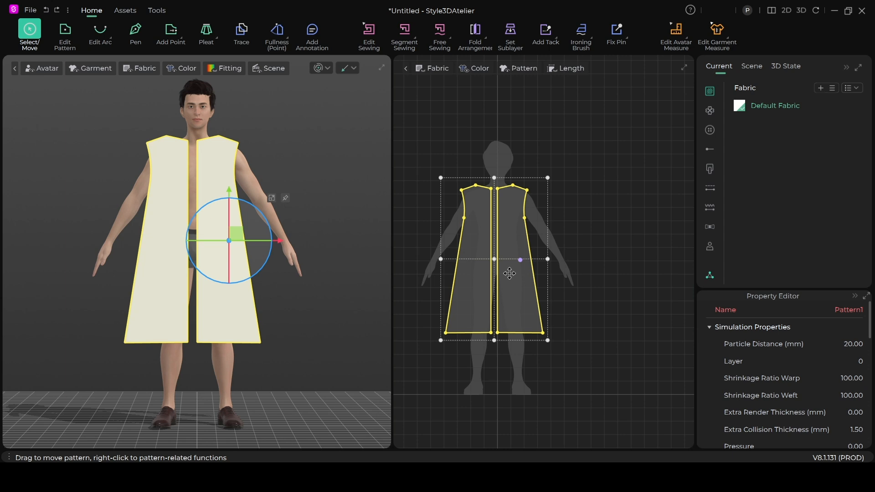
right_click(515, 280)
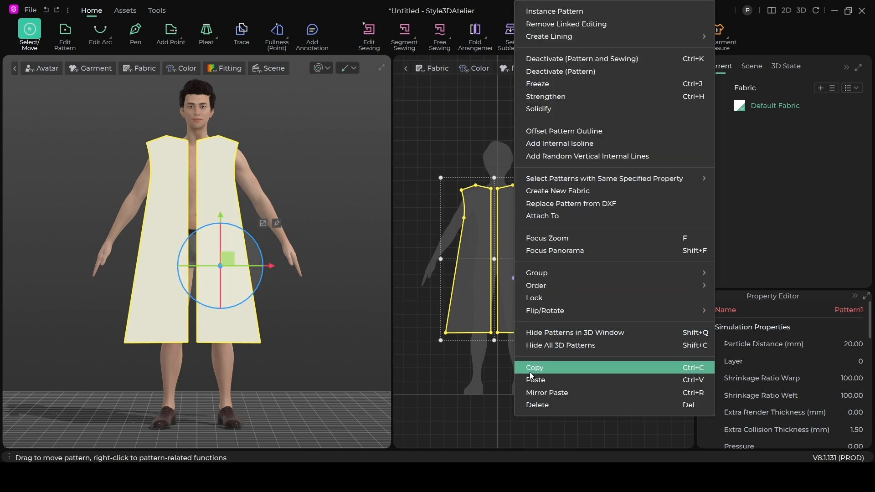
left_click(538, 370)
right_click(514, 263)
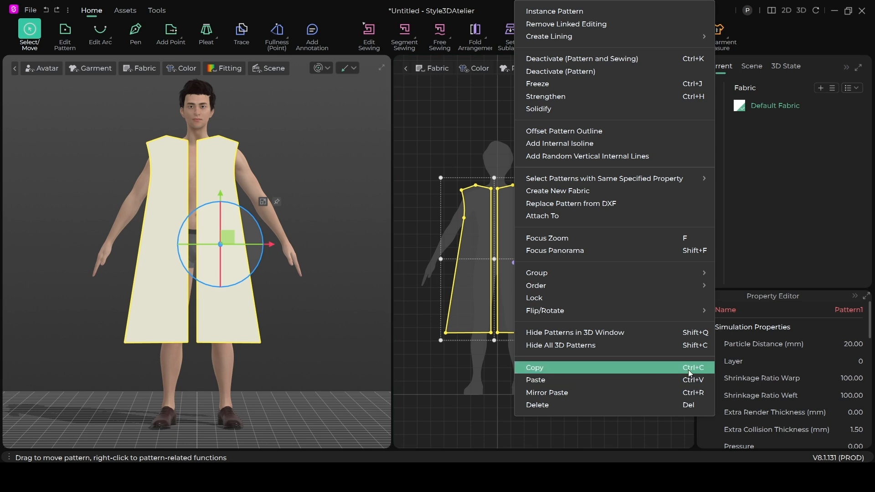
left_click(562, 379)
left_click(603, 265)
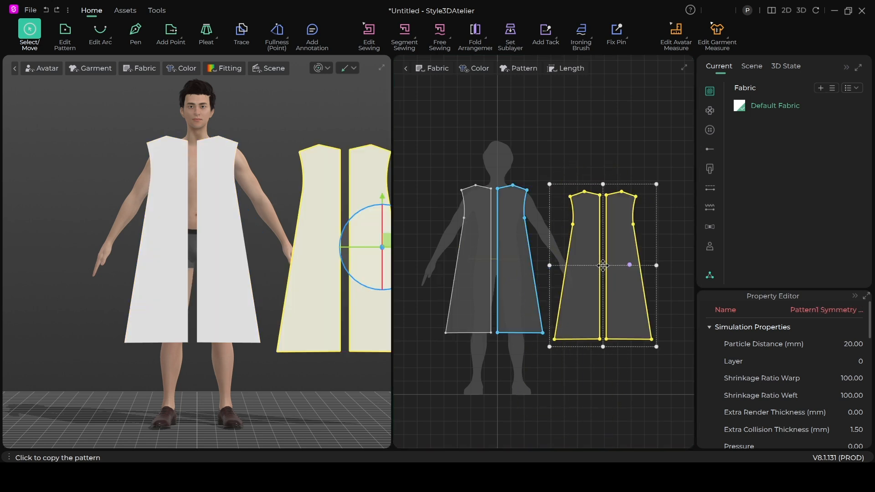
Move the pasted pair of panels in the 3D view behind the avatar's back at shoulder height.
scroll(228, 214, "down", 3)
scroll(241, 234, "up", 2)
left_click_drag(308, 192, 179, 130)
right_click_drag(281, 226, 165, 236)
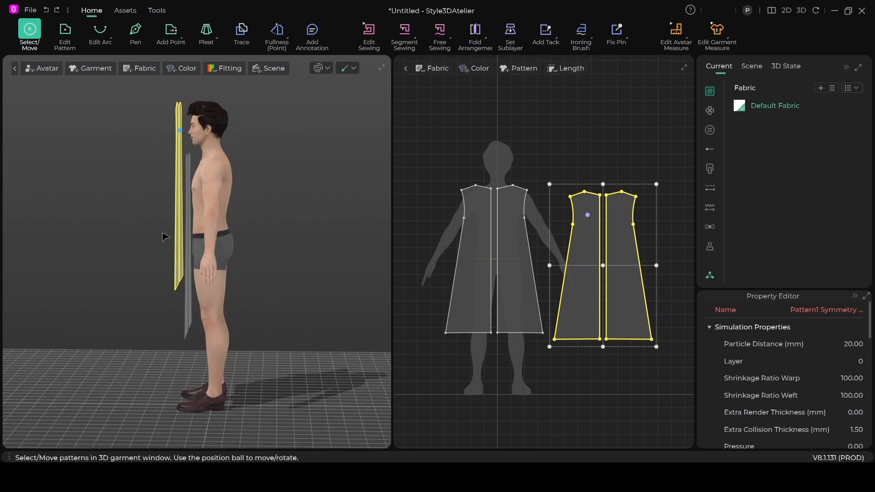
left_click_drag(179, 143, 242, 188)
Flip the two back panels with Flip Horizontally 3D so their outer side faces away from the avatar.
mouse_move(289, 234)
right_mouse_down()
mouse_move(273, 237)
mouse_move(281, 245)
right_mouse_up()
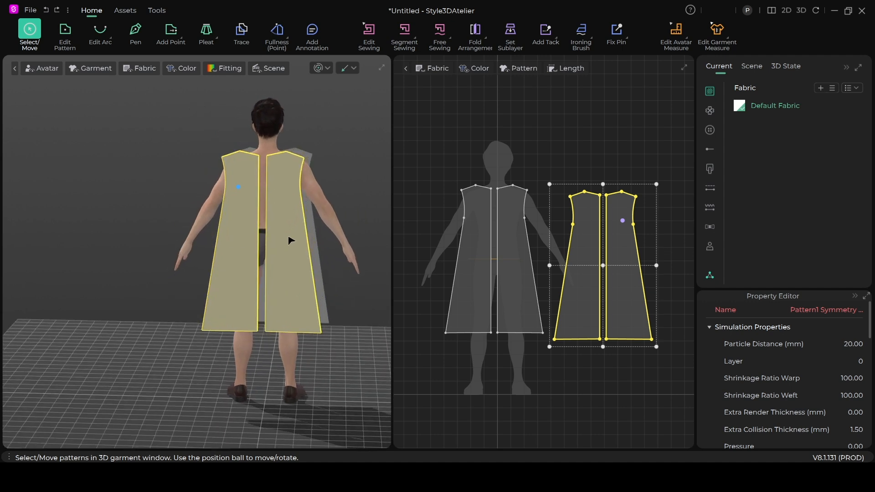
right_click(288, 237)
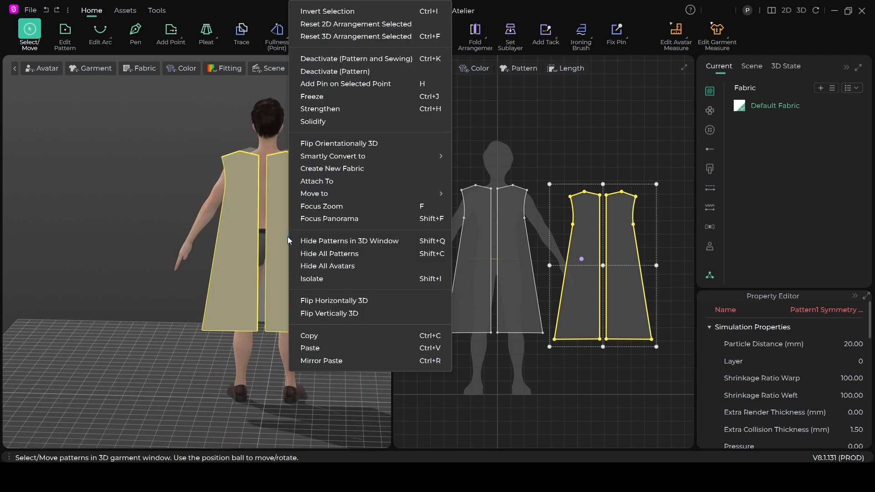
left_click(328, 299)
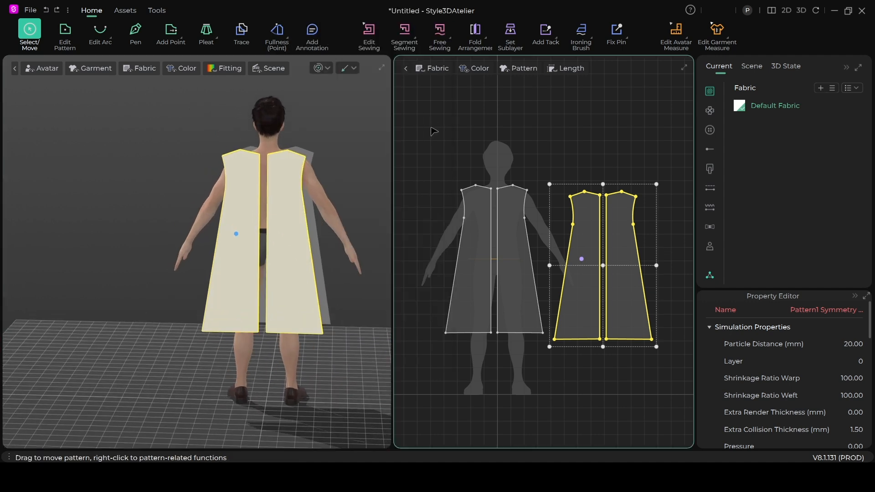
Sew the two back panels along the center back and join front to back along the side edges with Segment Sewing.
left_click(405, 31)
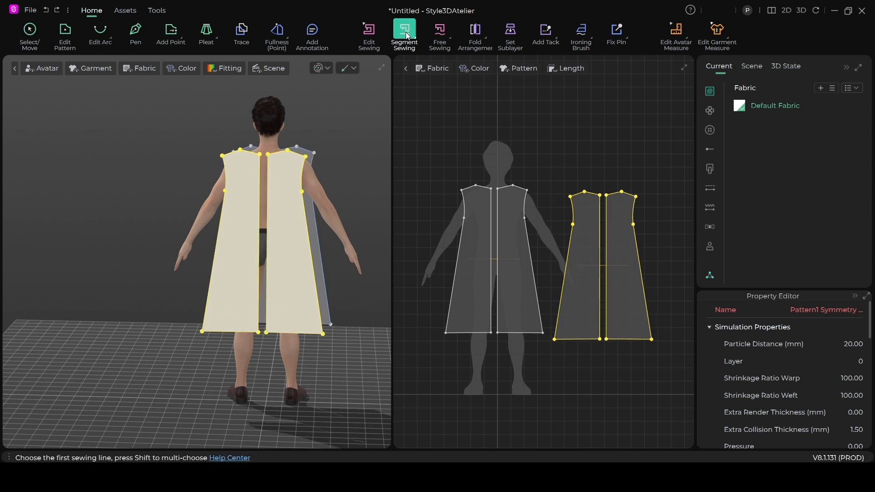
left_click(260, 188)
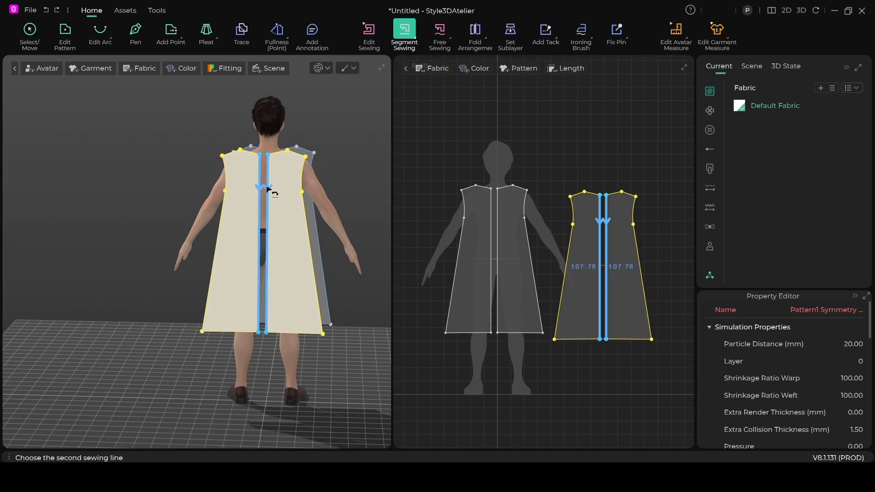
left_click(268, 189)
right_click_drag(293, 246, 192, 267)
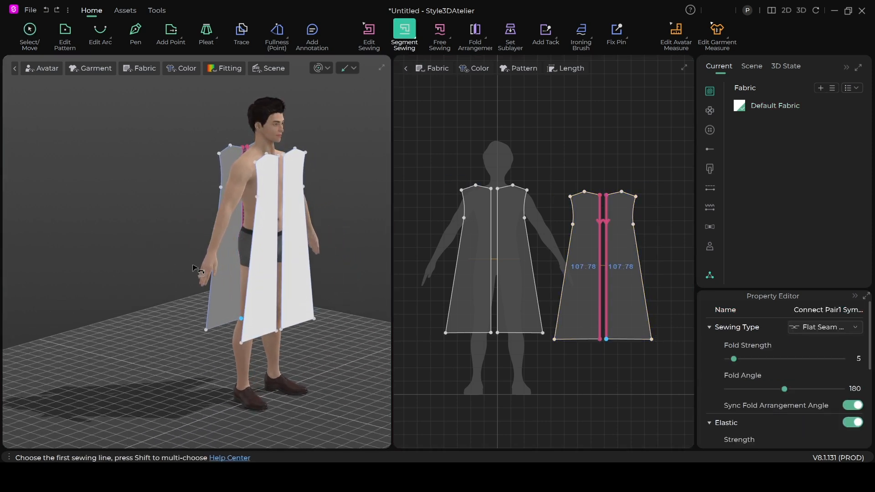
left_click(208, 299)
left_click(250, 309)
Sew the front and back shoulder edges together and join the two front panels along the center front.
mouse_move(250, 305)
right_mouse_down()
mouse_move(260, 285)
mouse_move(241, 200)
right_mouse_up()
left_click(227, 167)
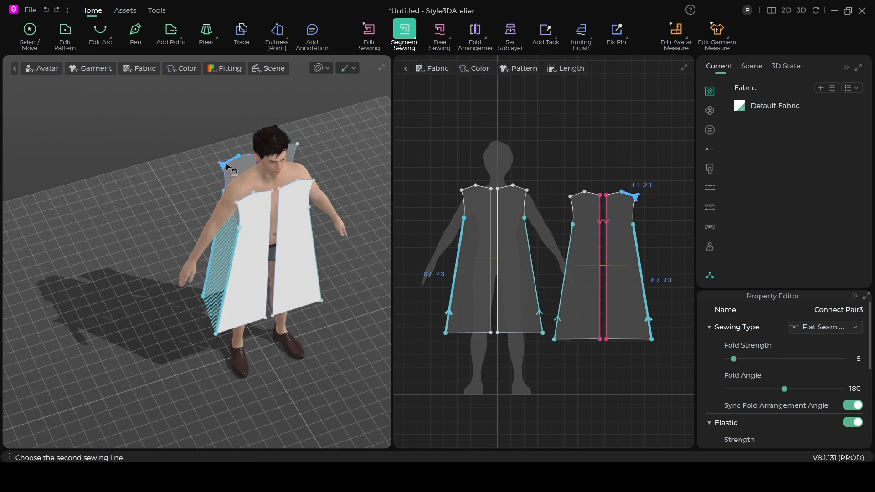
left_click(249, 195)
right_click_drag(248, 195, 239, 209)
left_click(254, 214)
left_click(263, 213)
Run the simulation to drape the sewn panels on the avatar, and stop it once the garment has closed around the body.
right_click_drag(290, 254, 276, 237)
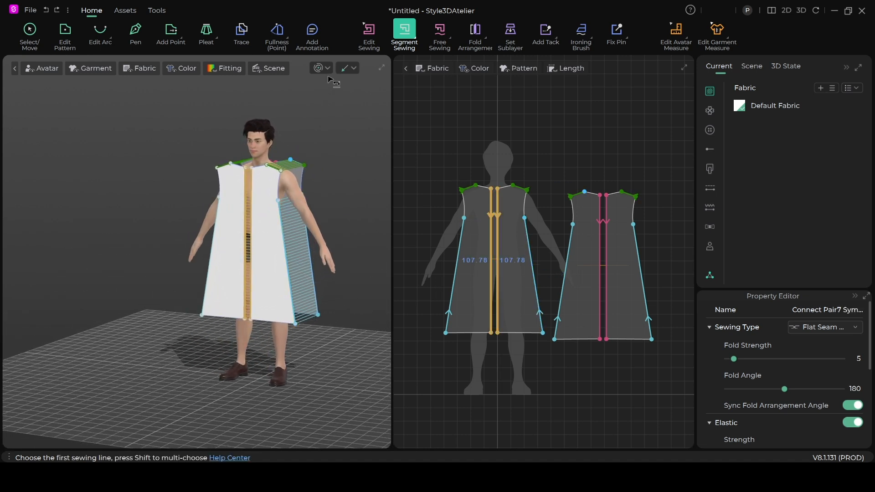
left_click(318, 68)
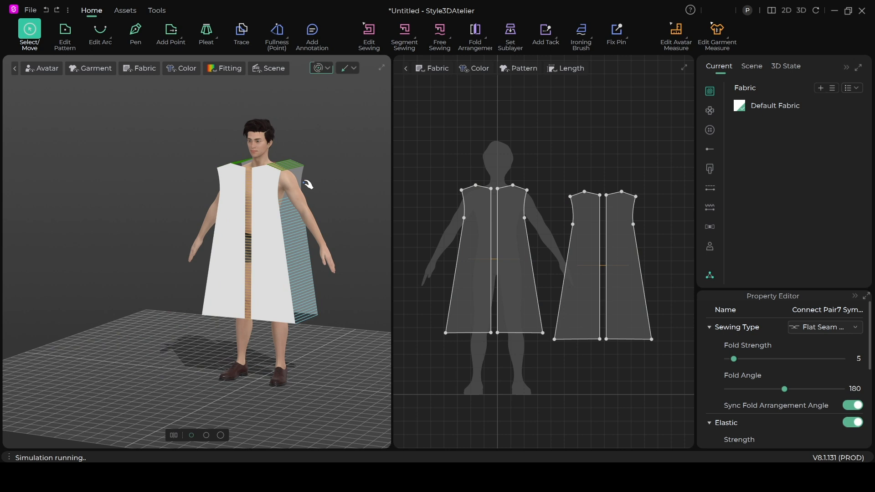
right_click_drag(319, 218, 278, 238)
scroll(257, 237, "up", 1)
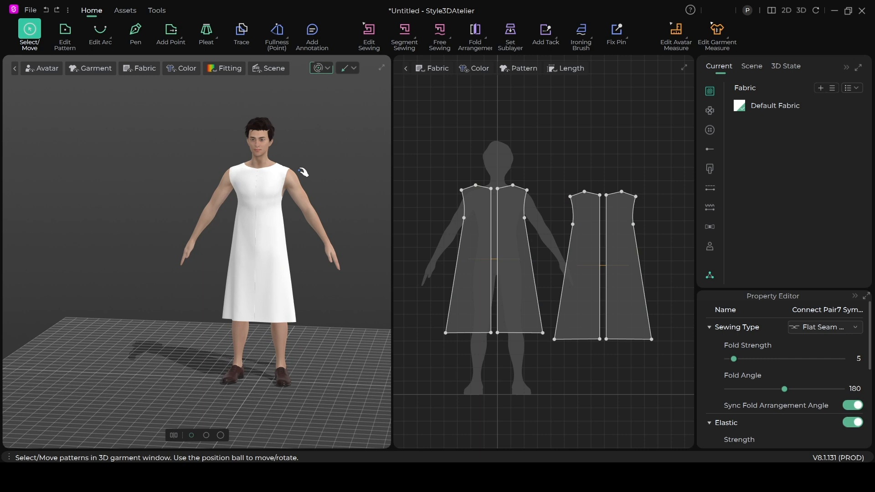
key("n")
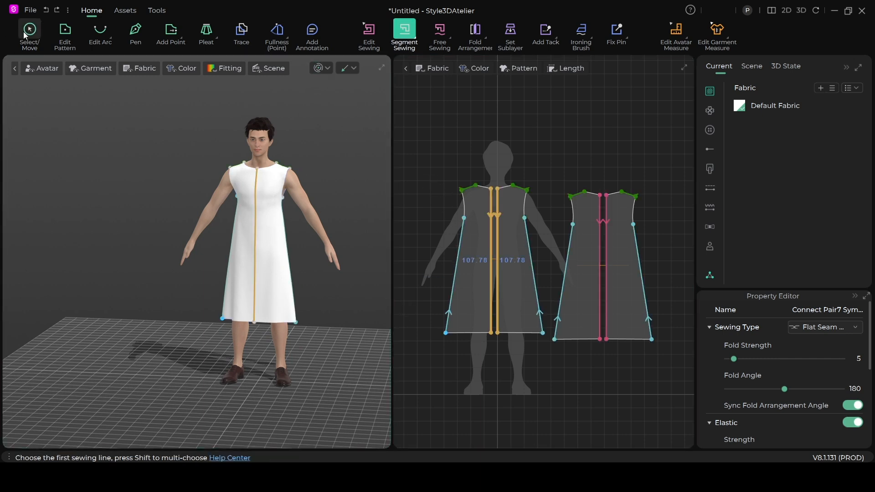
Raise the front and back hem edges together to above the knee, leaving a center front length of about 82.6 cm.
left_click(55, 26)
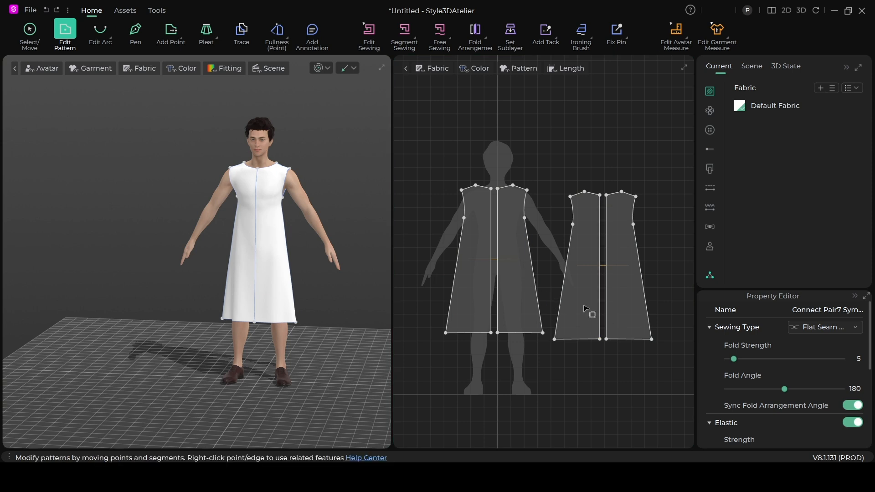
left_click(467, 334)
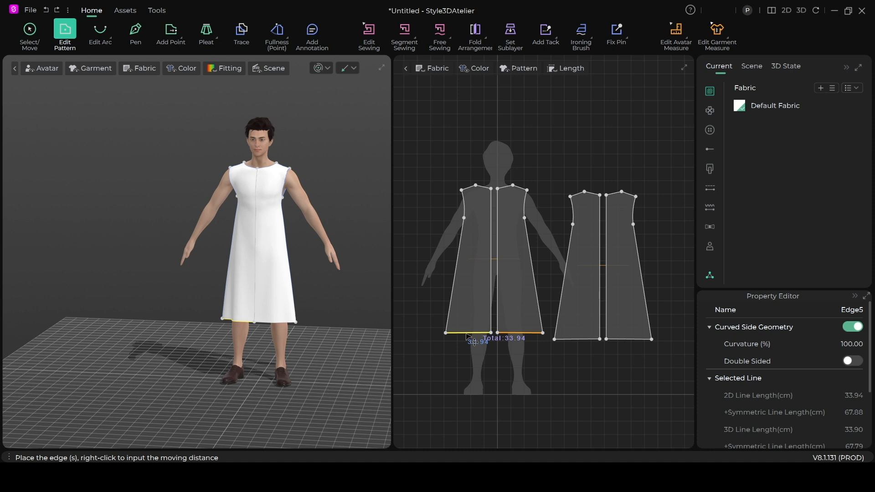
left_click(468, 337)
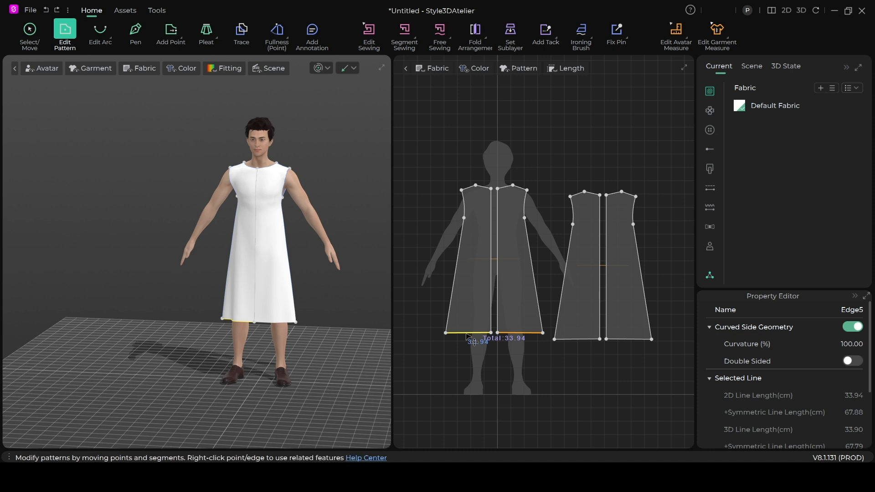
left_click(575, 342, "shift")
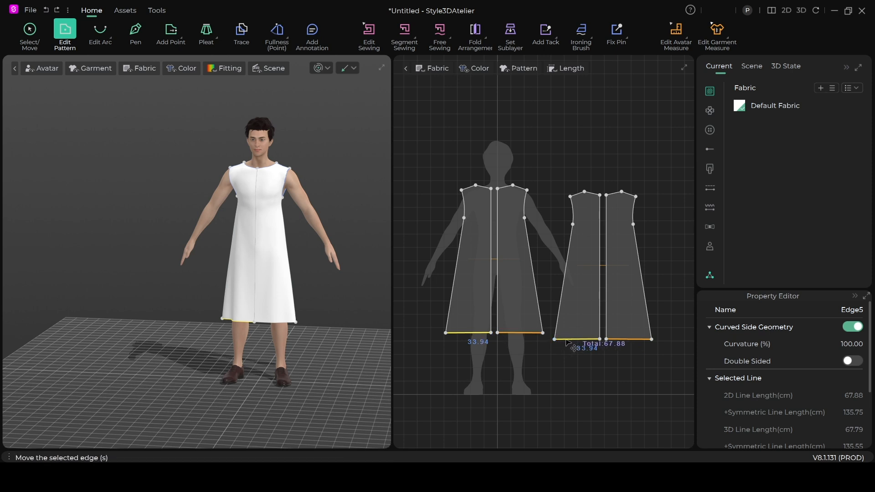
left_click_drag(584, 341, 585, 320)
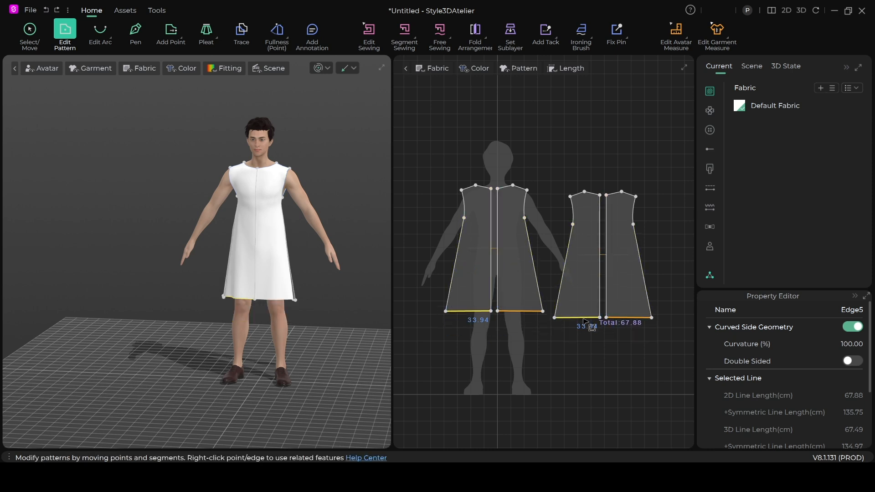
left_click_drag(583, 319, 584, 309)
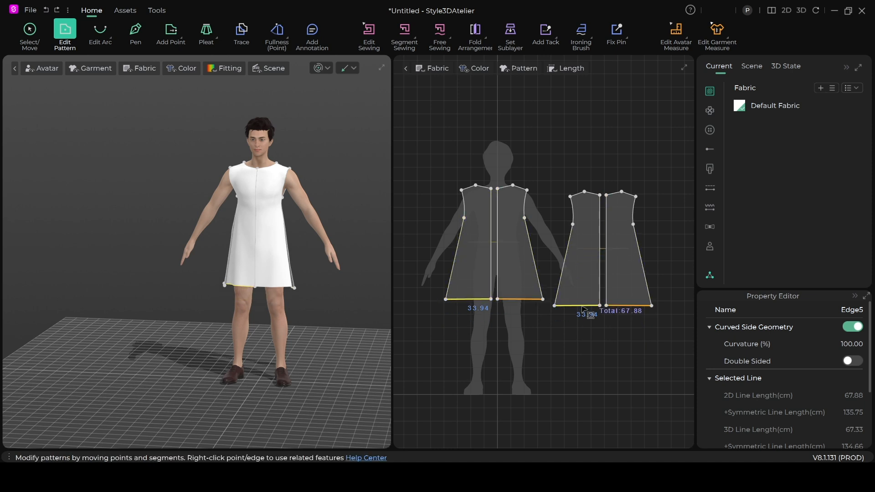
Simulate the shortened garment, tugging both front panels near the hem to settle the drape, and stop the simulation.
left_click(317, 68)
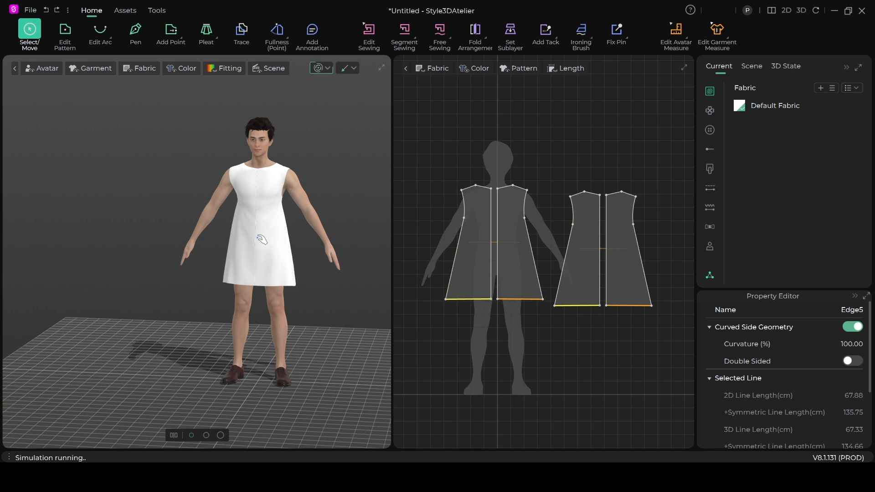
left_click(244, 274)
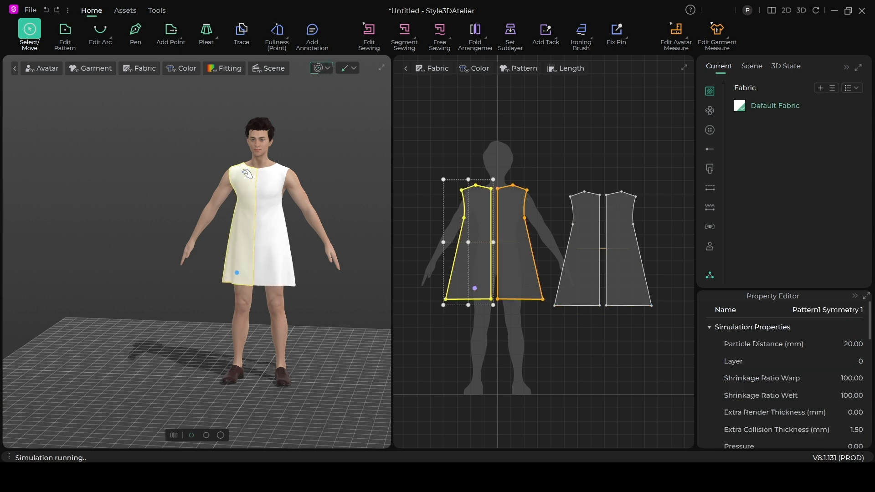
left_click(261, 271)
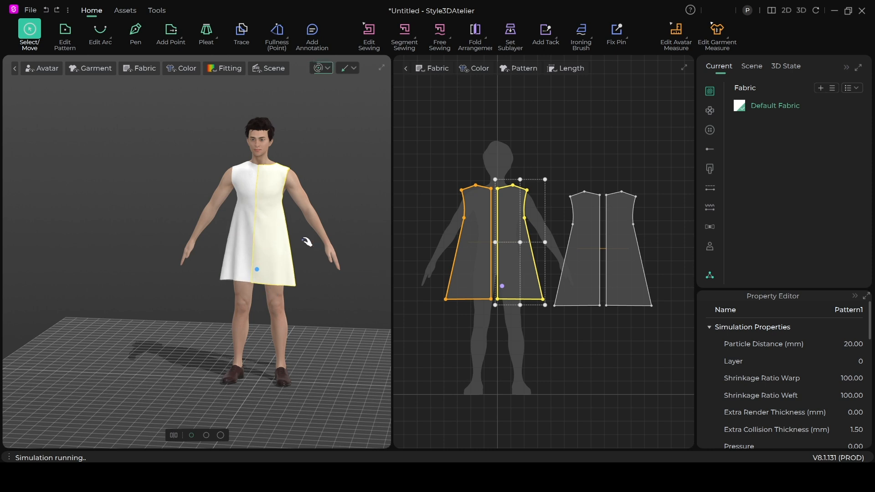
key("z")
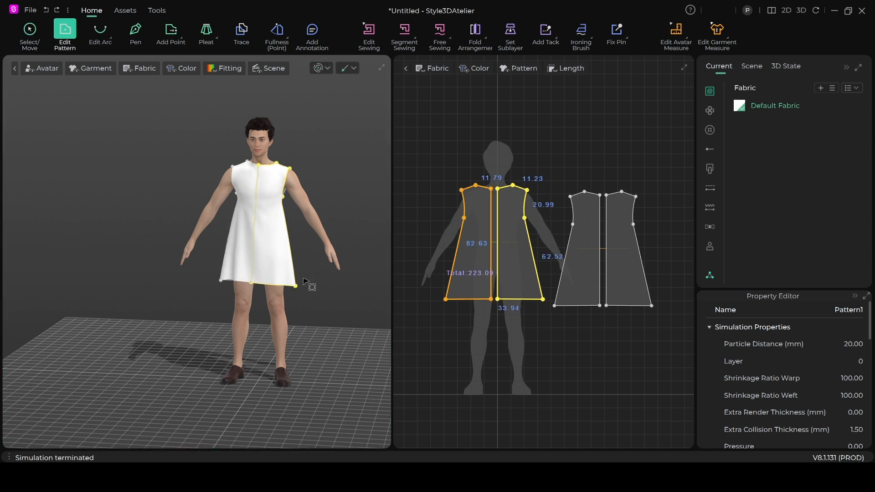
scroll(310, 266, "up", 3)
mouse_move(308, 280)
right_mouse_down()
mouse_move(391, 285)
mouse_move(315, 292)
right_mouse_up()
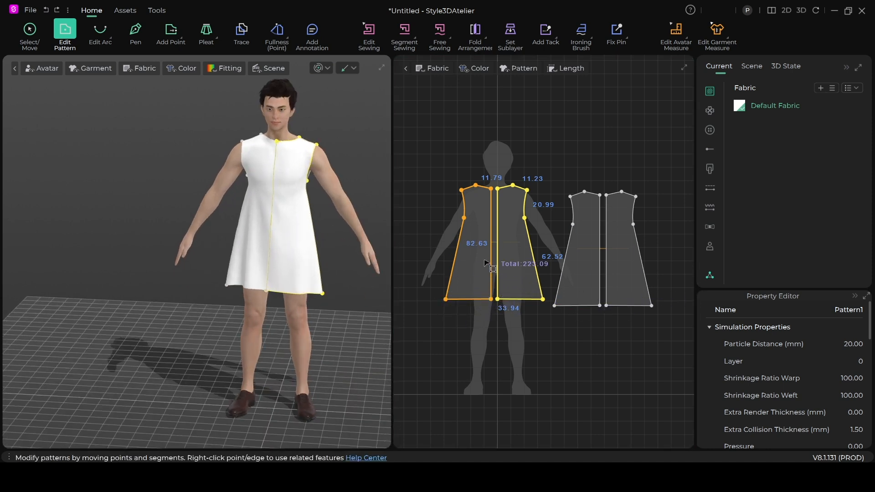
Move the outer hem corners of the front and back panels inward to straighten the sides, narrowing each front hem to about 25 cm.
left_click(465, 322)
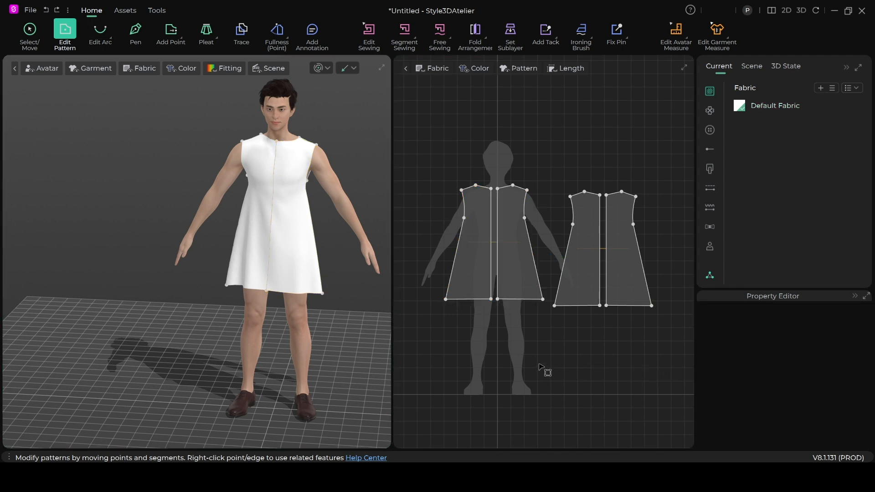
left_click(447, 301)
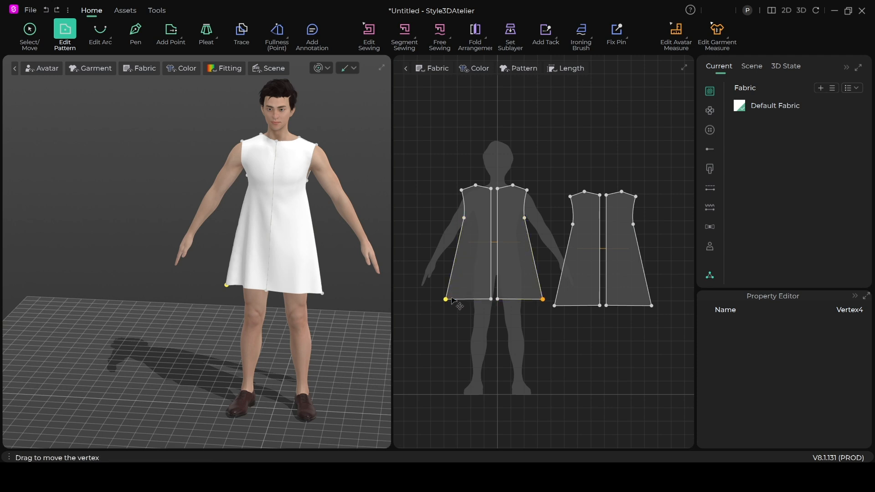
left_click_drag(454, 300, 457, 299)
left_click_drag(555, 306, 566, 306)
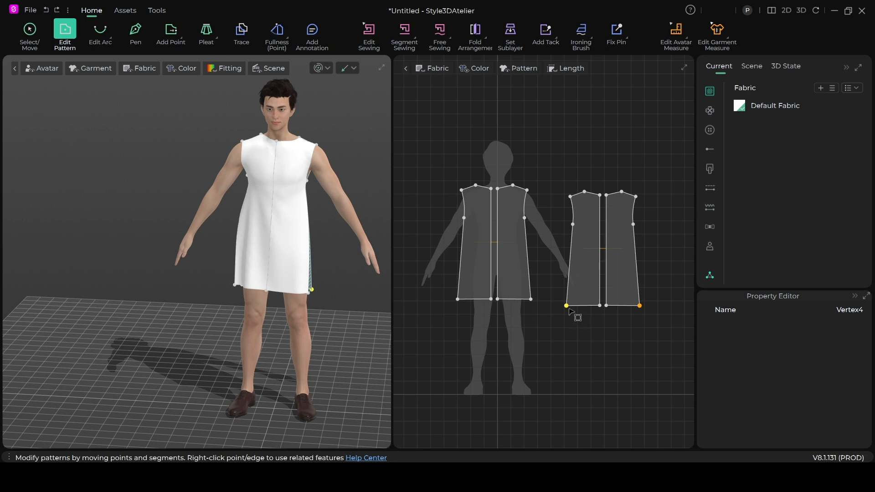
left_click_drag(567, 307, 569, 309)
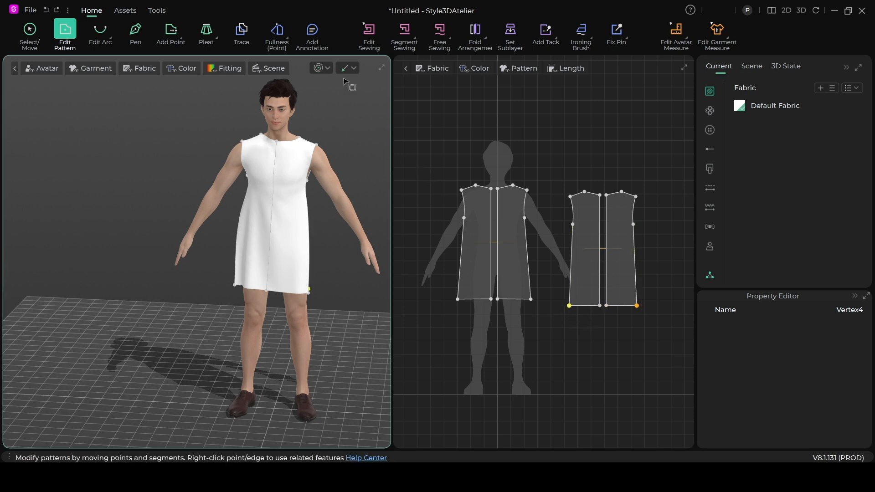
Simulate the narrowed garment while pulling one front panel near the hem, and end the simulation.
left_click(319, 68)
left_click_drag(282, 270, 249, 300)
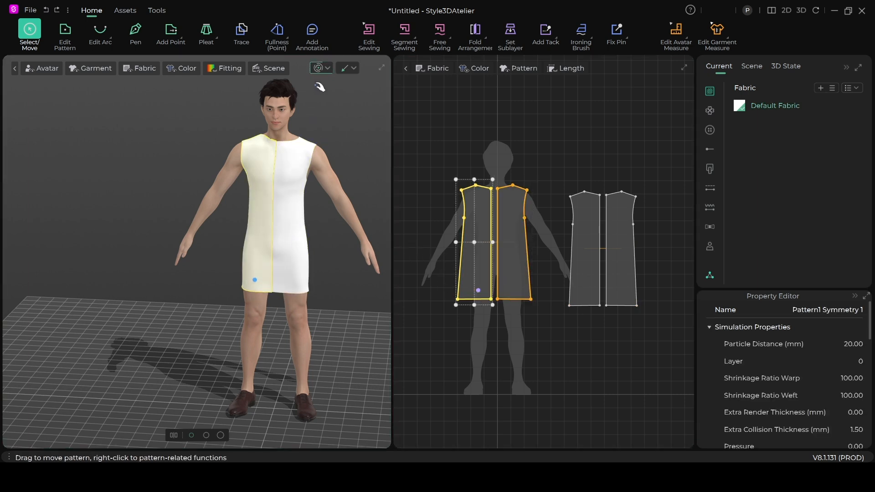
left_click(319, 69)
key("z")
scroll(265, 289, "down", 1)
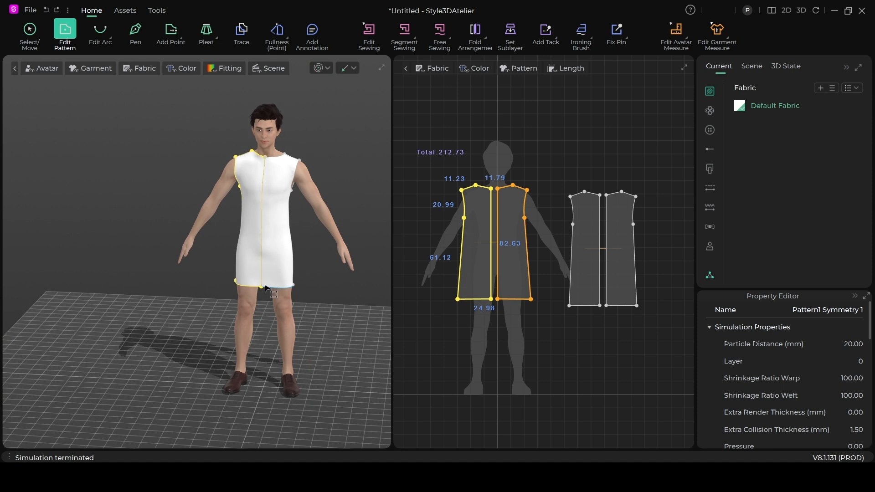
Select all four front and back panels and stretch them horizontally about the selection's center to widen the garment.
left_click(30, 30)
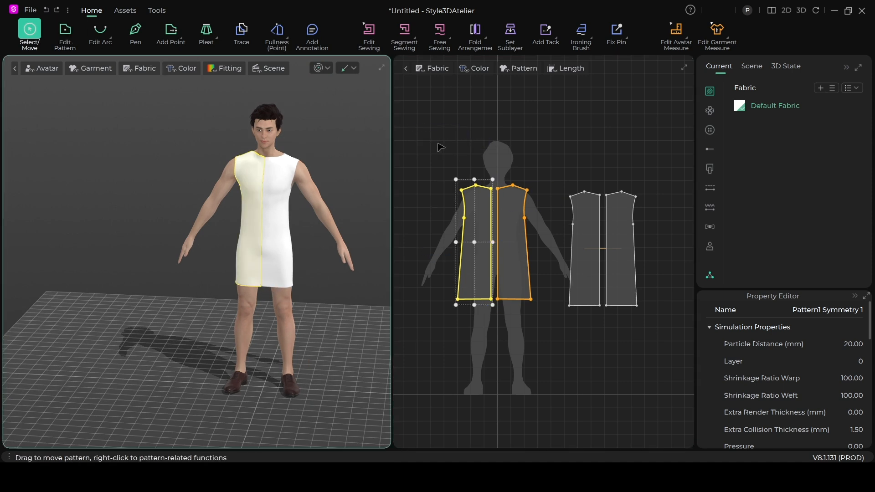
scroll(504, 168, "down", 2)
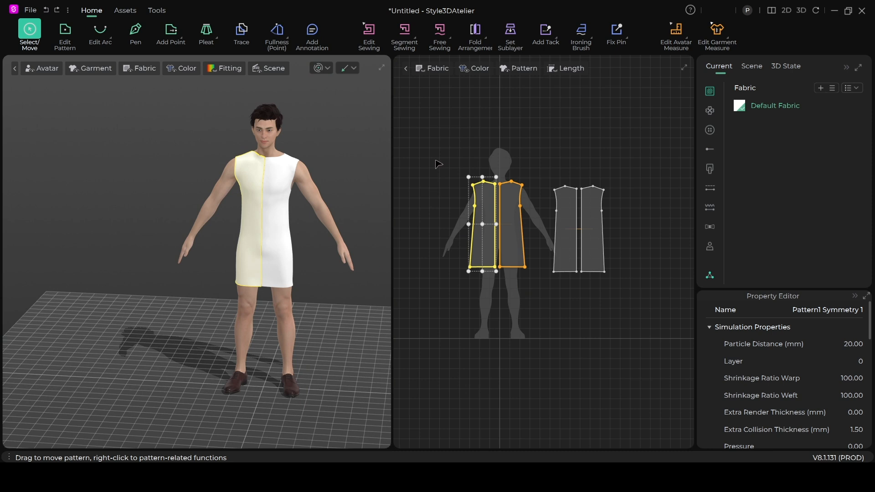
left_click_drag(435, 163, 640, 330)
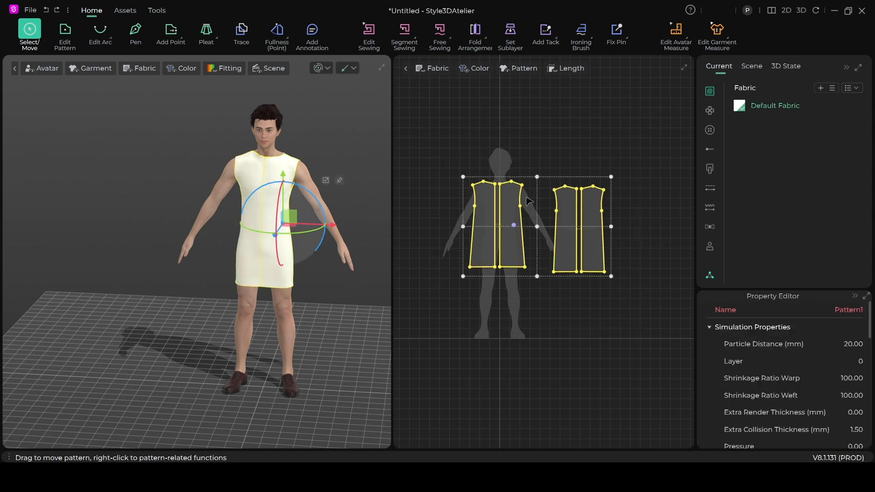
double_click(536, 227)
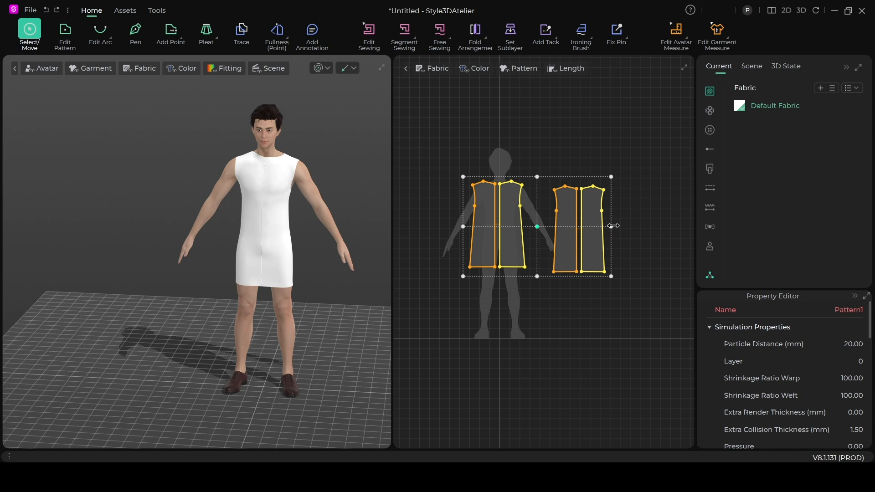
left_click_drag(613, 226, 628, 227)
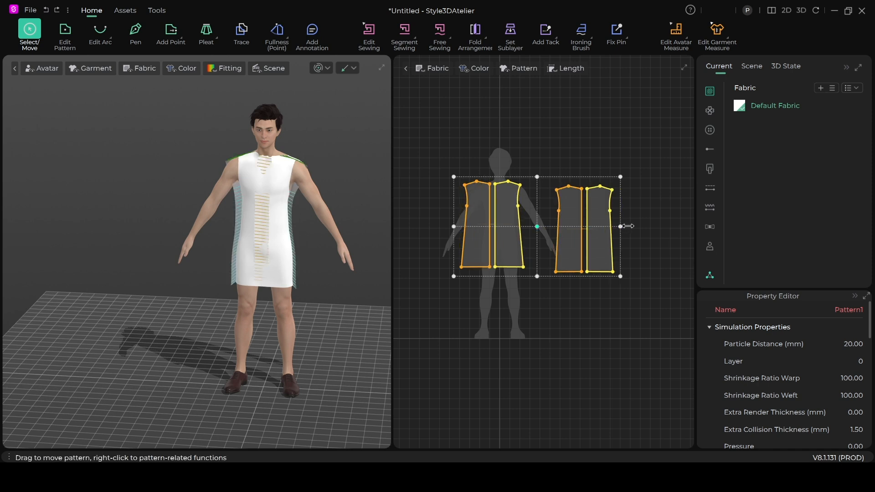
Simulate the widened garment and tug the front panels at the hem and shoulders to even out the fit.
left_click(318, 68)
left_click(276, 245)
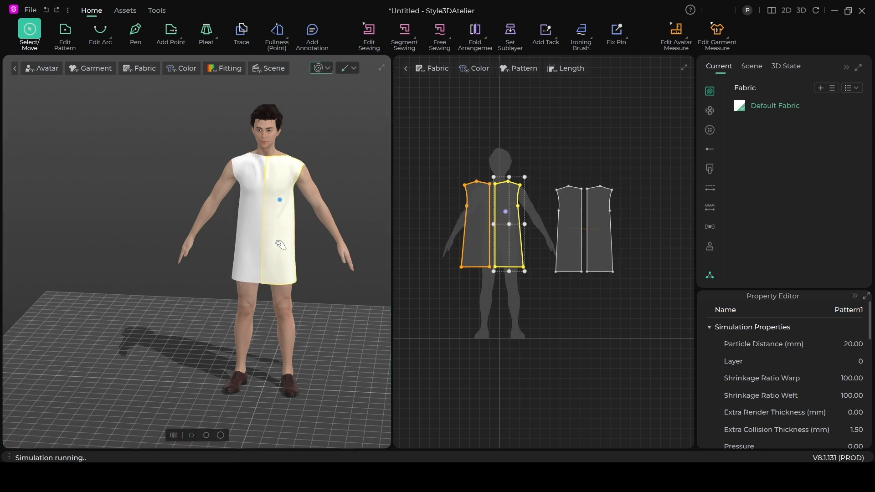
left_click(250, 266)
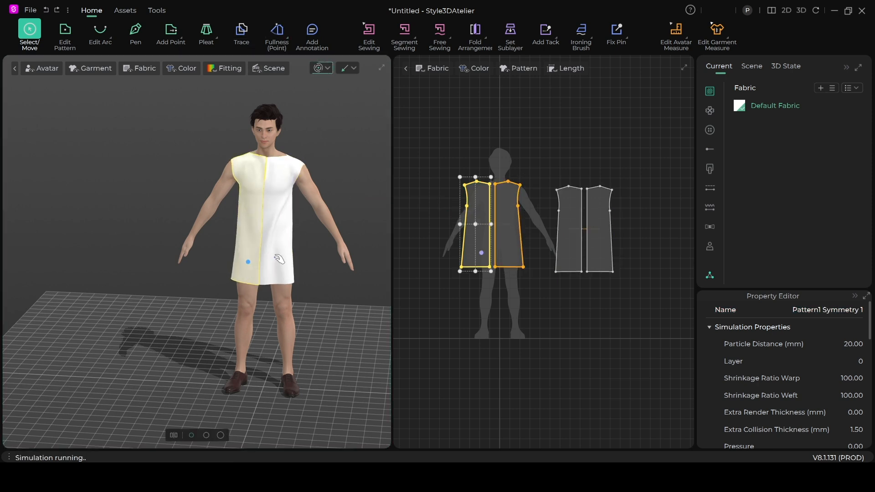
left_click(243, 155)
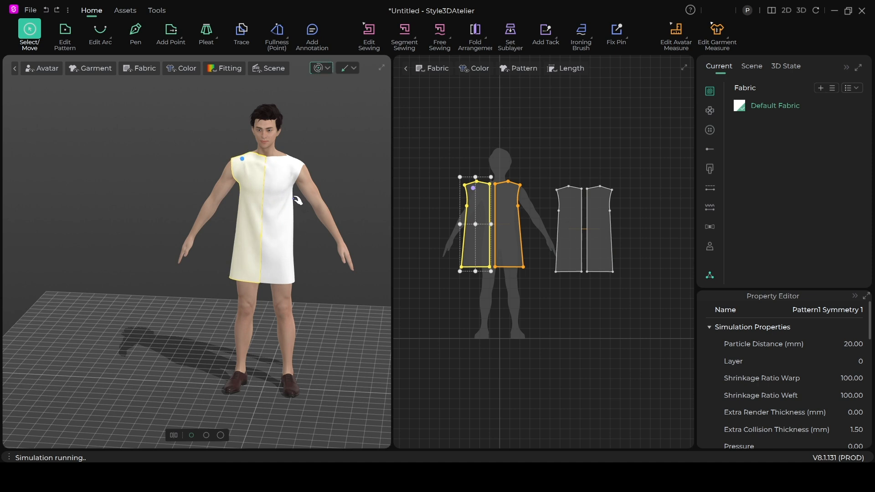
left_click(296, 164)
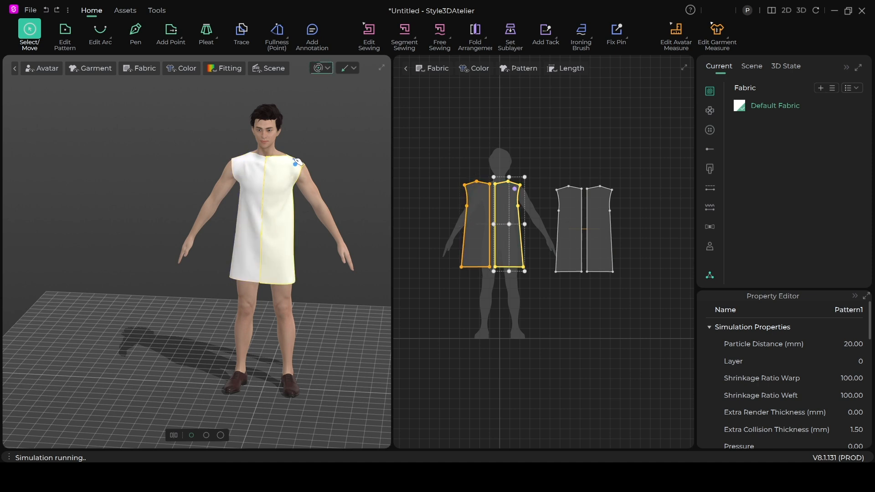
left_click(246, 160)
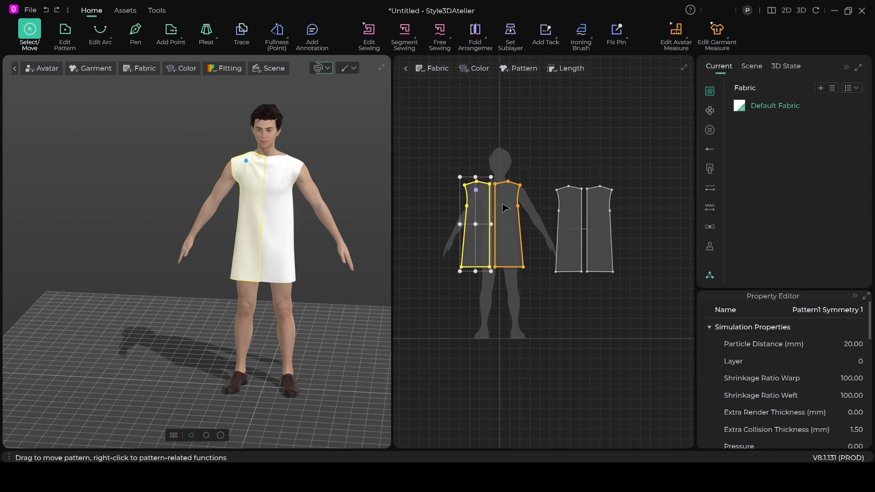
Select all four front and back panels and stretch them horizontally about the selection's center to widen them further.
left_click_drag(448, 167, 446, 161)
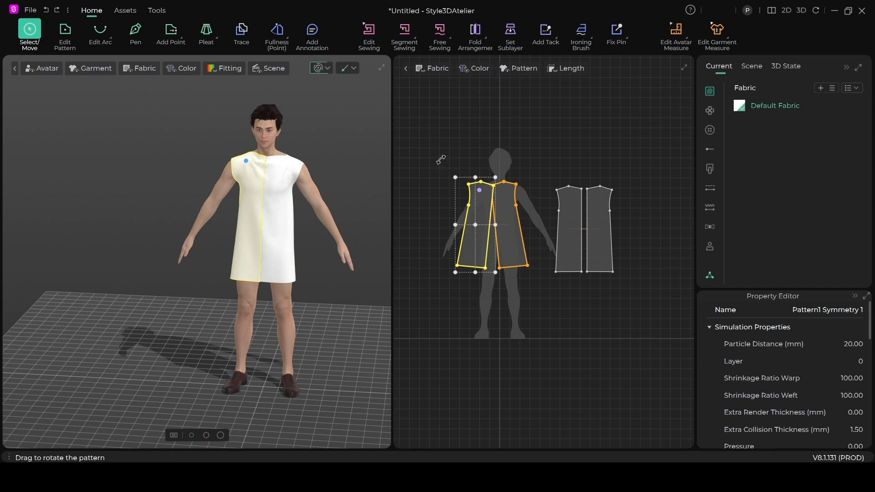
key("ctrl+z")
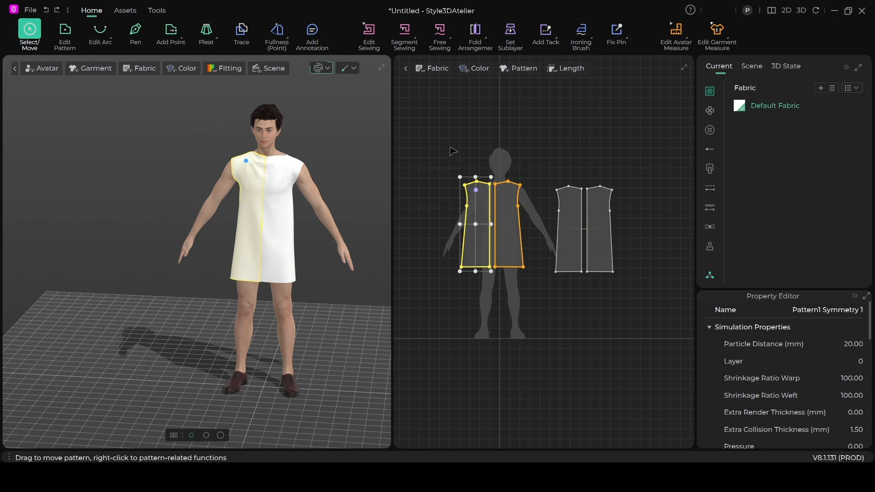
left_click(432, 137)
left_click_drag(434, 146, 629, 286)
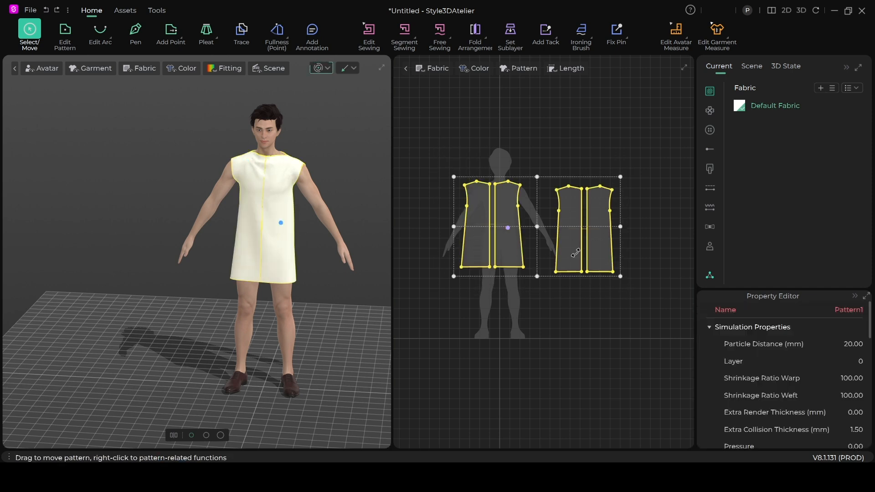
double_click(536, 227)
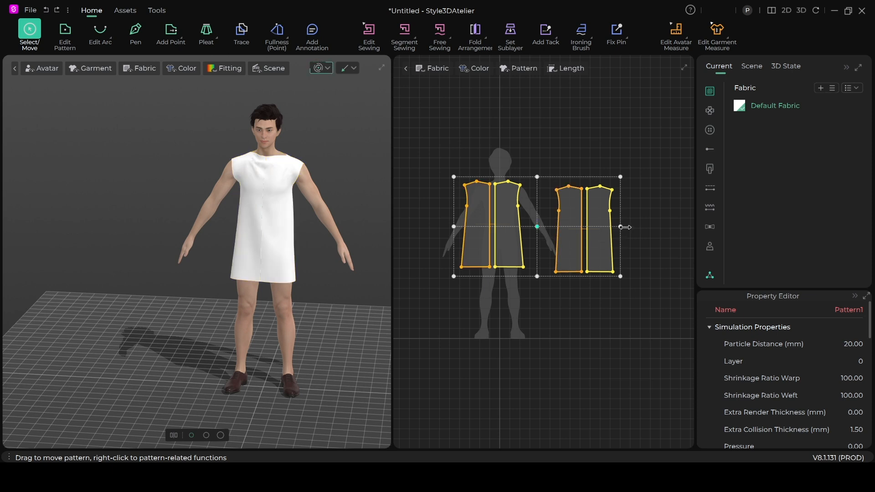
left_click_drag(621, 227, 636, 227)
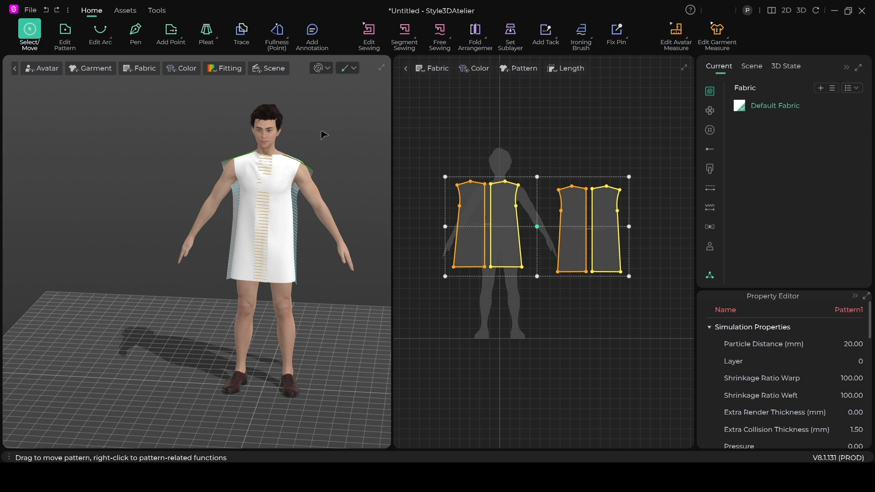
Simulate the further widened garment, tug the front panels at both shoulders, and end the simulation.
key("space")
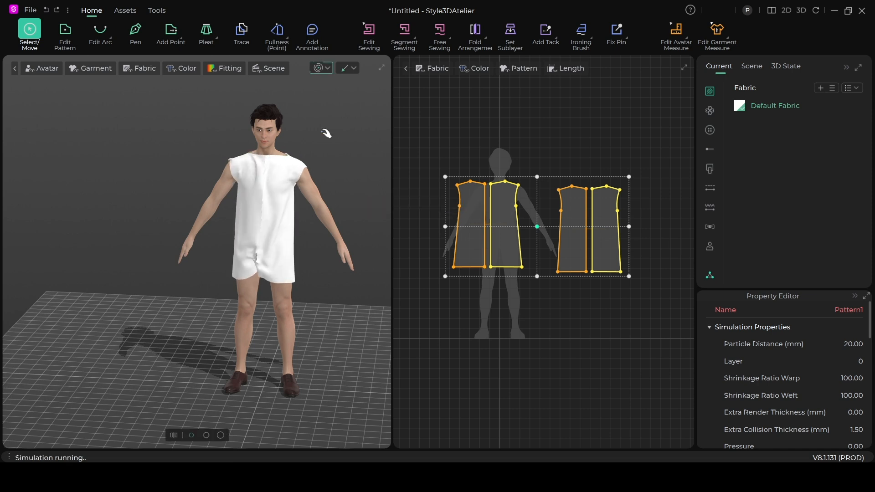
left_click(227, 167)
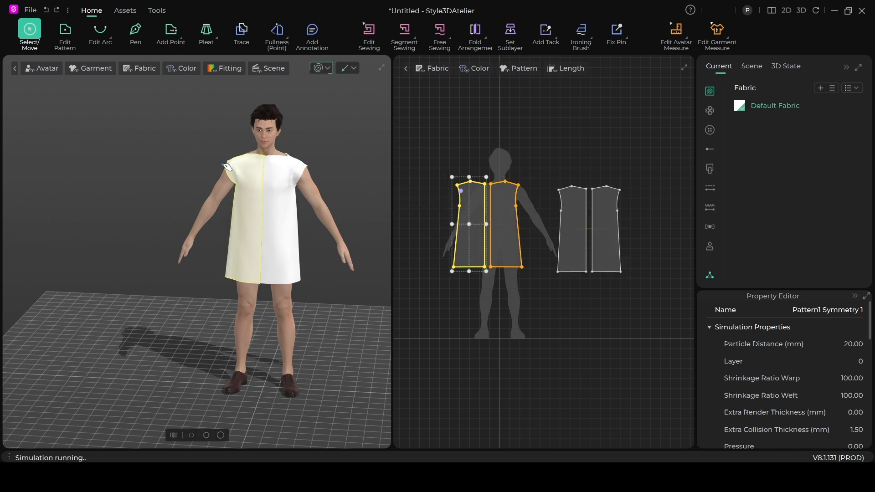
left_click(295, 165)
left_click(245, 166)
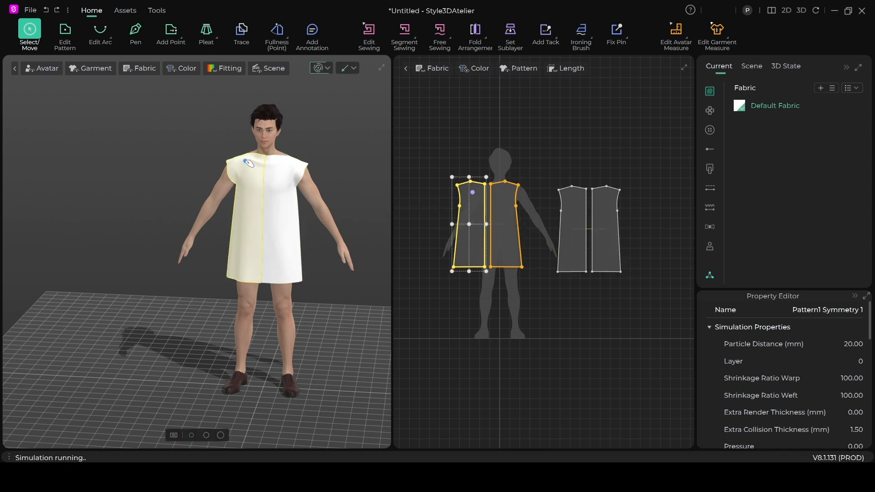
scroll(259, 201, "up", 2)
scroll(277, 210, "down", 1)
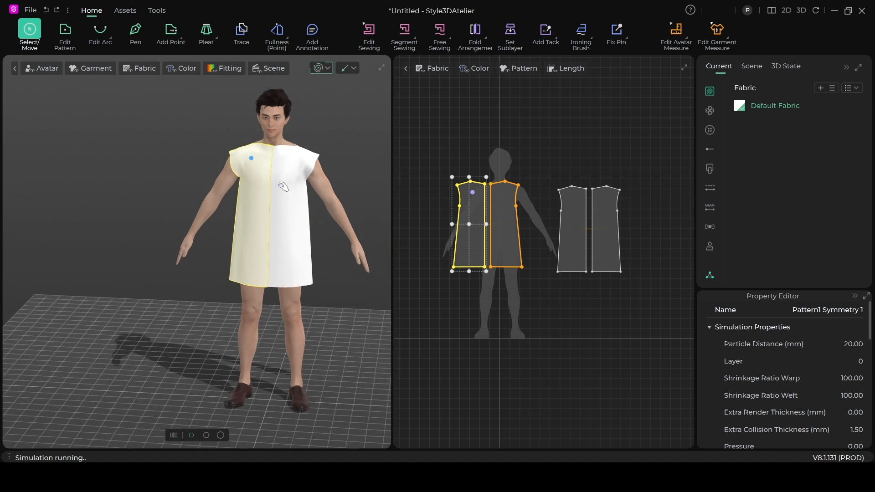
mouse_move(318, 211)
right_mouse_down()
mouse_move(254, 235)
mouse_move(138, 215)
mouse_move(320, 215)
right_mouse_up()
left_click(318, 68)
scroll(298, 223, "down", 1)
scroll(292, 216, "up", 2)
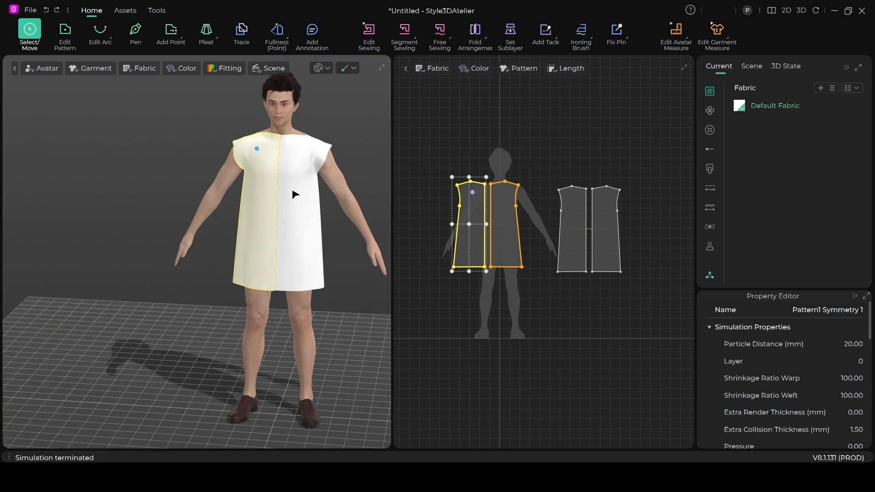
scroll(292, 162, "down", 1)
mouse_move(312, 234)
right_mouse_down()
mouse_move(289, 248)
mouse_move(168, 236)
mouse_move(309, 221)
right_mouse_up()
scroll(308, 221, "up", 2)
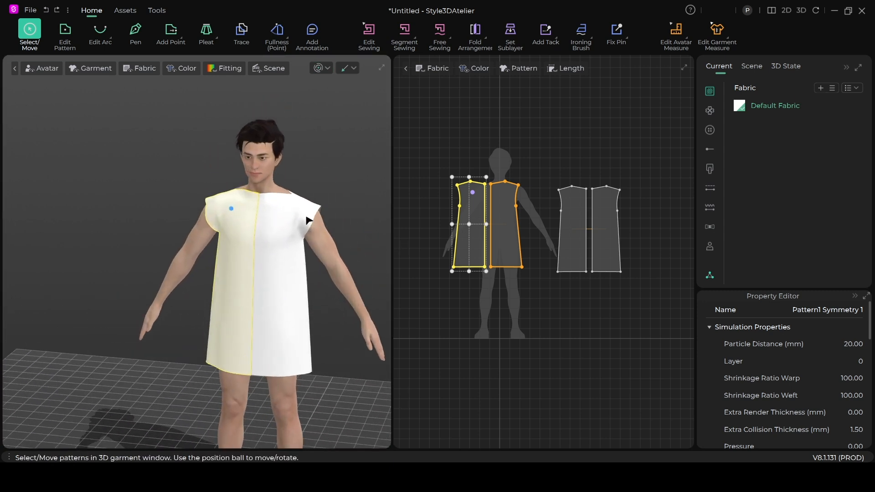
Move the outer shoulder points of the front and back panels slightly inward to narrow the shoulders.
left_click(465, 154)
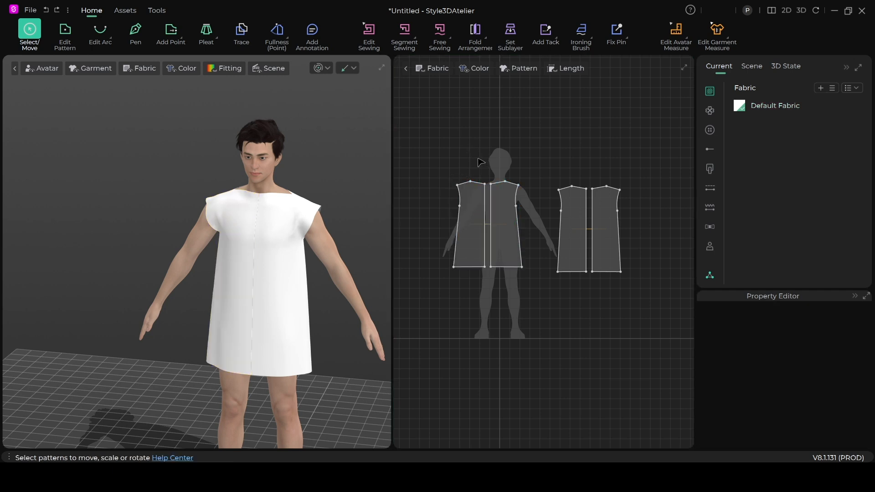
scroll(303, 241, "down", 1)
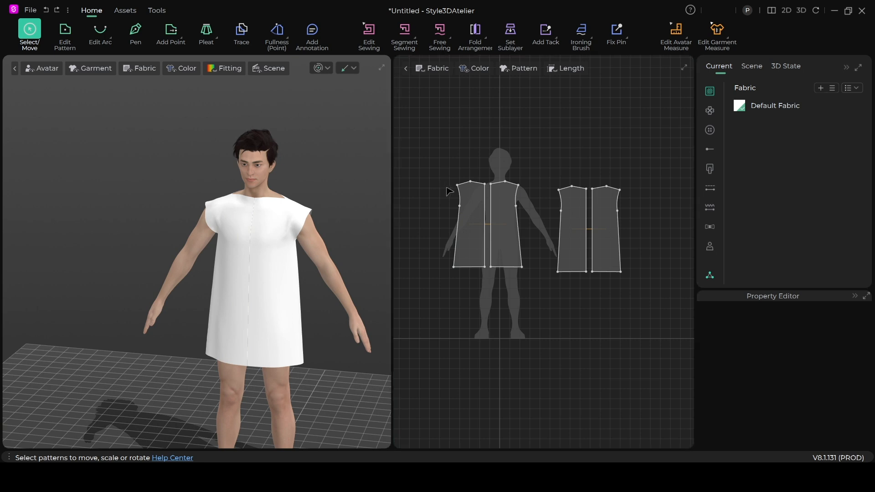
scroll(449, 192, "up", 1)
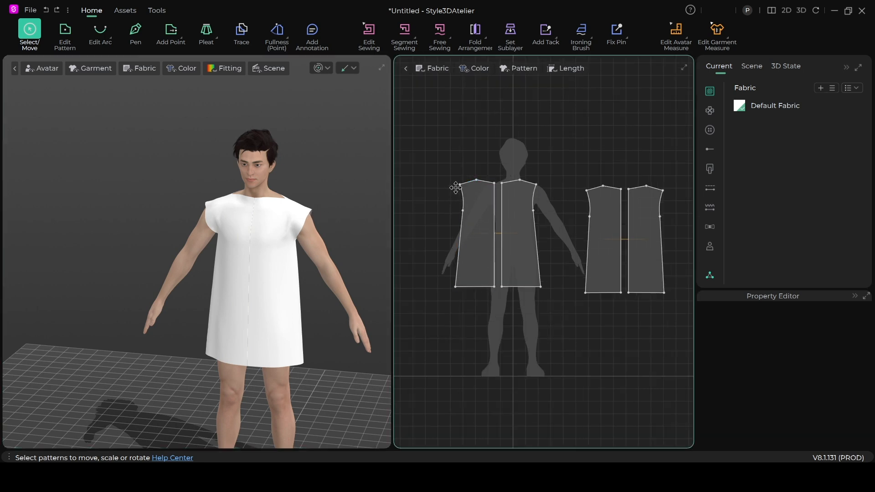
left_click(64, 30)
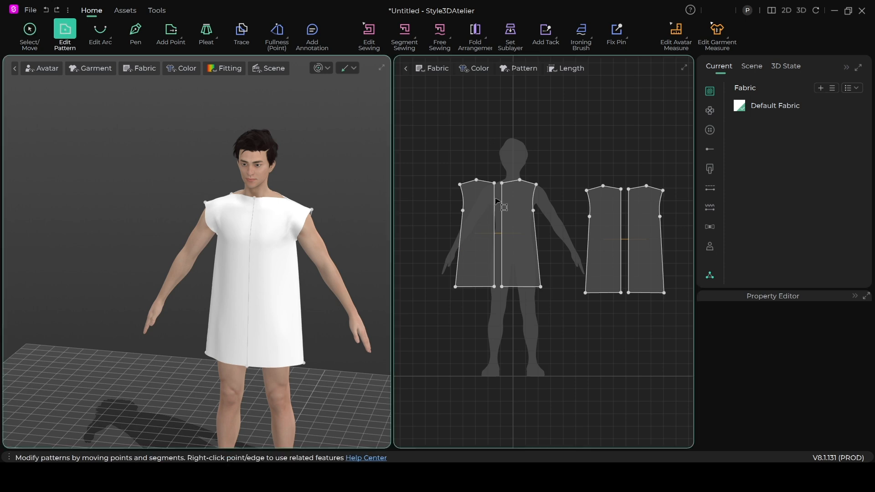
left_click(461, 184)
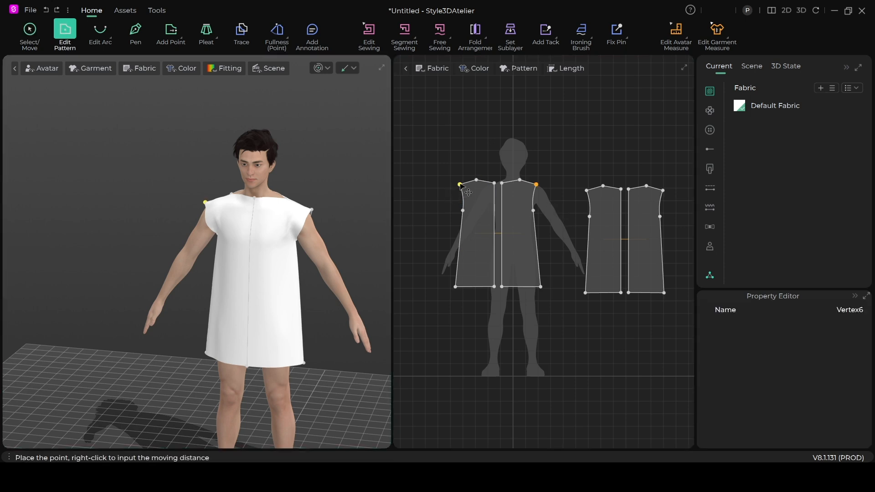
left_click_drag(463, 185, 466, 184)
left_click(592, 192)
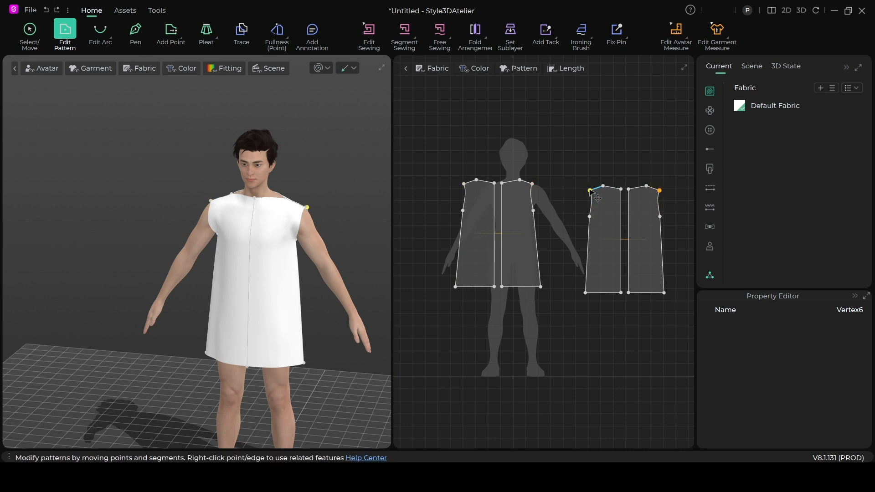
Simulate the garment with the narrowed shoulders while pulling the front panels at the shoulder and chest.
key("q")
left_click(303, 204)
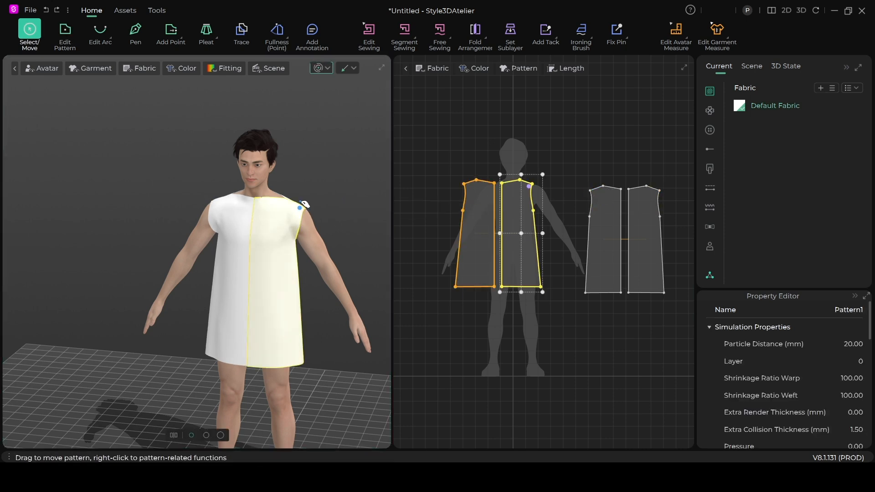
left_click(254, 242)
left_click_drag(231, 244, 248, 251)
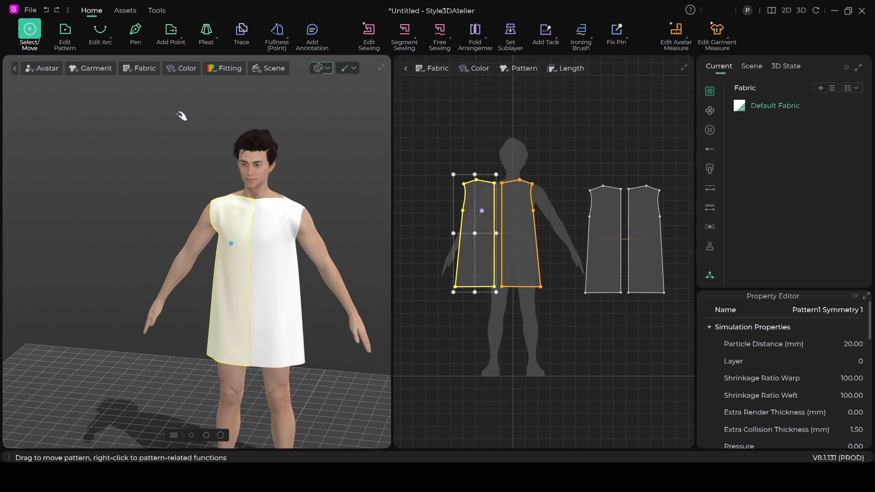
Lower the underarm points of the front and back panels to deepen the armholes, making the front armhole edge about 26 cm.
left_click(65, 33)
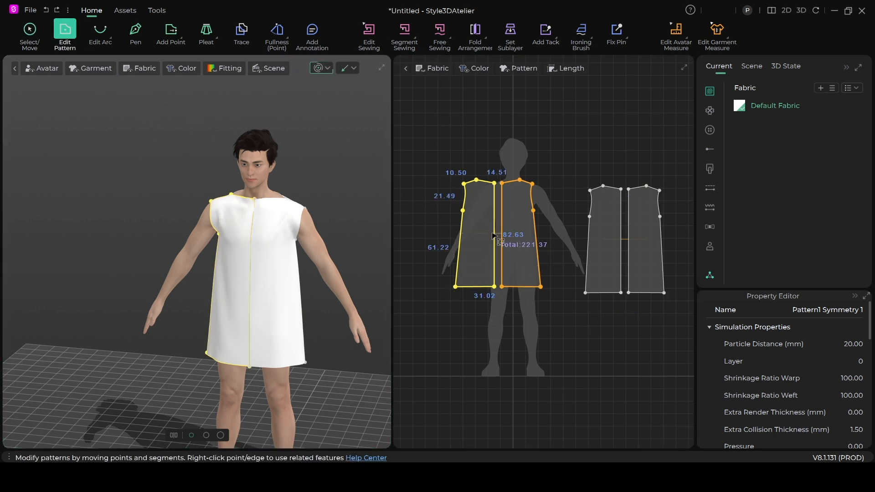
left_click(463, 212)
left_click(464, 213)
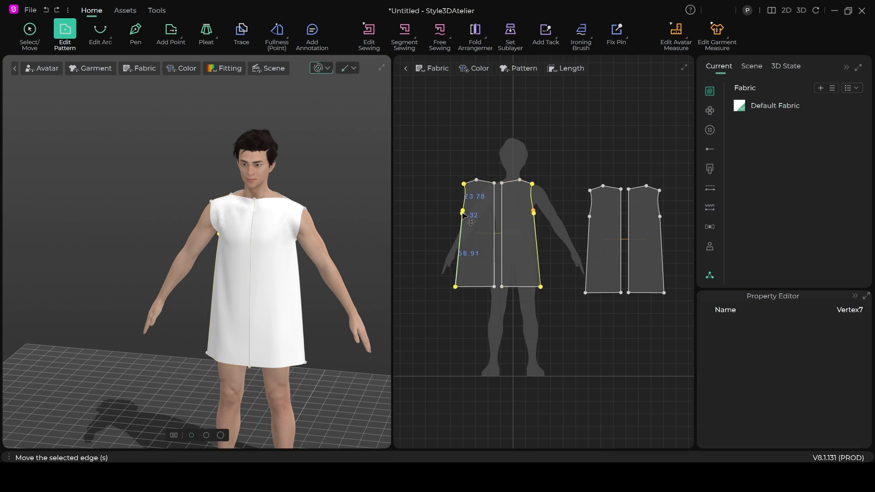
left_click_drag(464, 218, 465, 219)
left_click(590, 217)
left_click(591, 218)
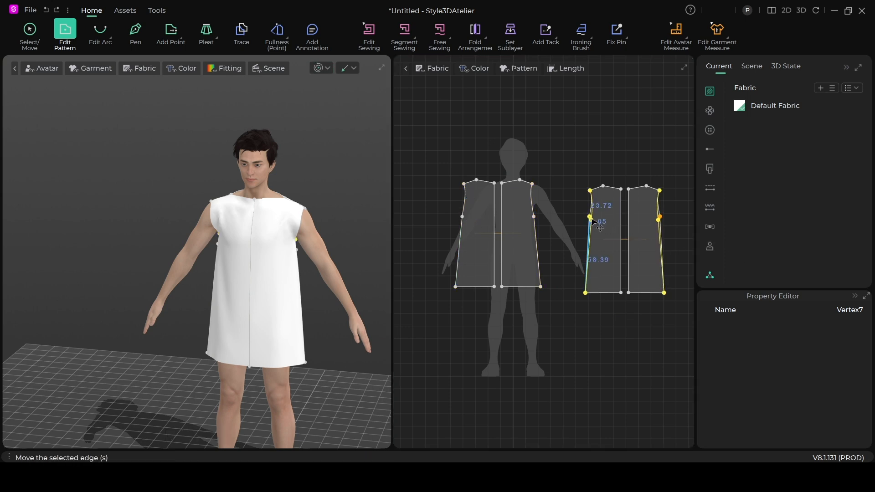
left_click_drag(592, 221, 591, 221)
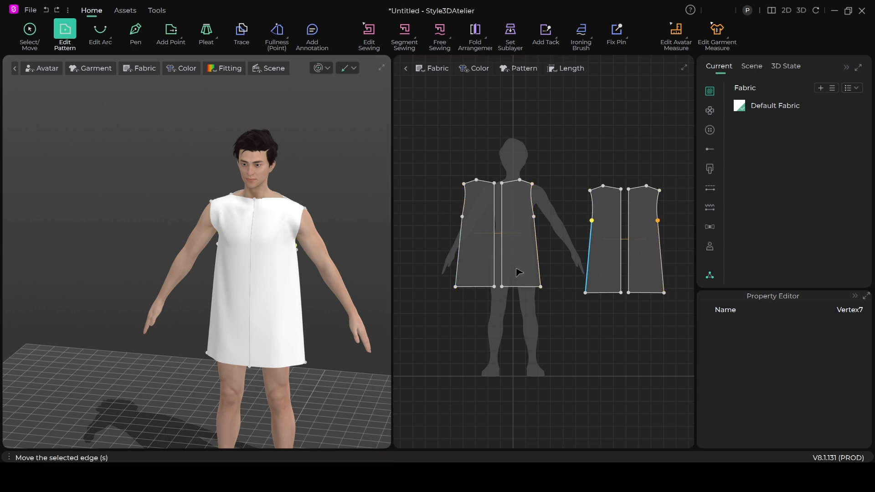
Simulate the garment with the deeper armholes, tug the front panels at the armhole and neckline, and view it from the front.
key("space")
left_click(301, 223)
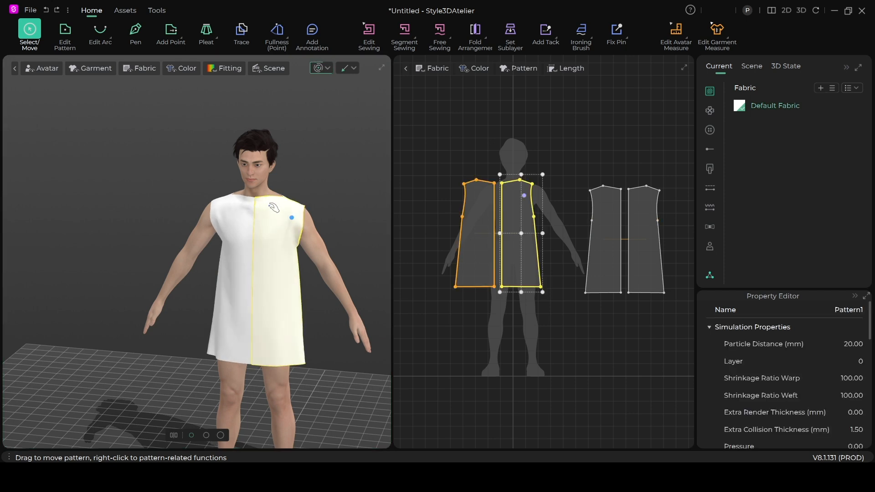
left_click_drag(258, 205, 247, 242)
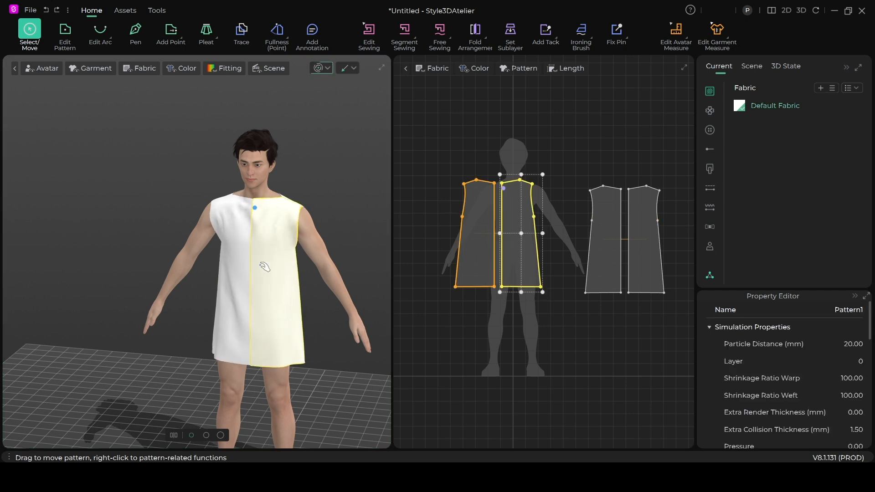
right_click_drag(264, 266, 329, 265)
right_click_drag(256, 240, 290, 236)
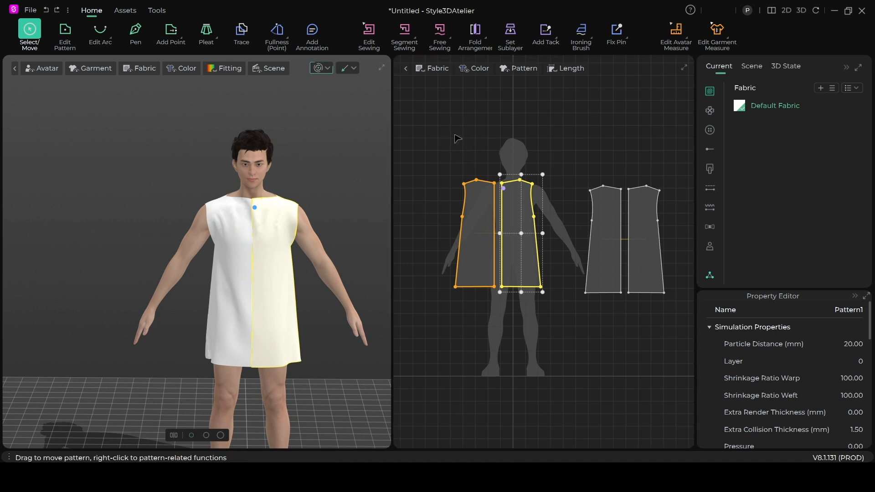
Lower the center neck points of the front panels, bringing the center front edge to about 80 cm.
left_click(65, 30)
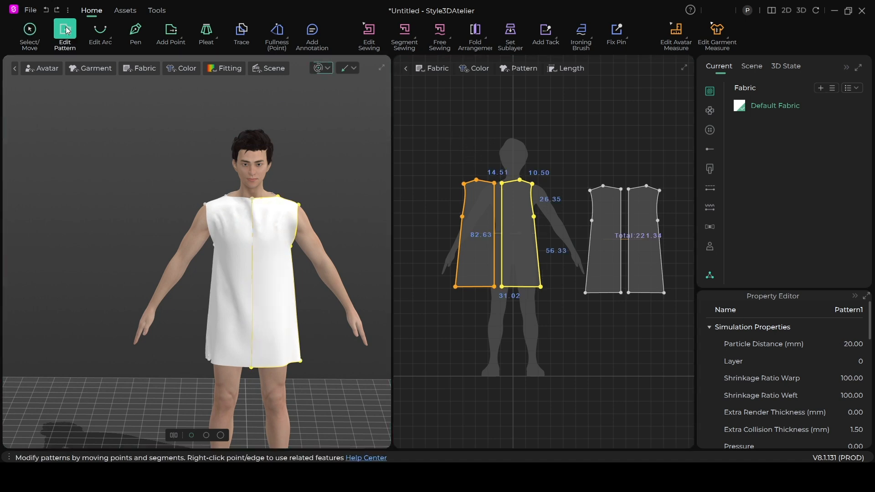
left_click(484, 136)
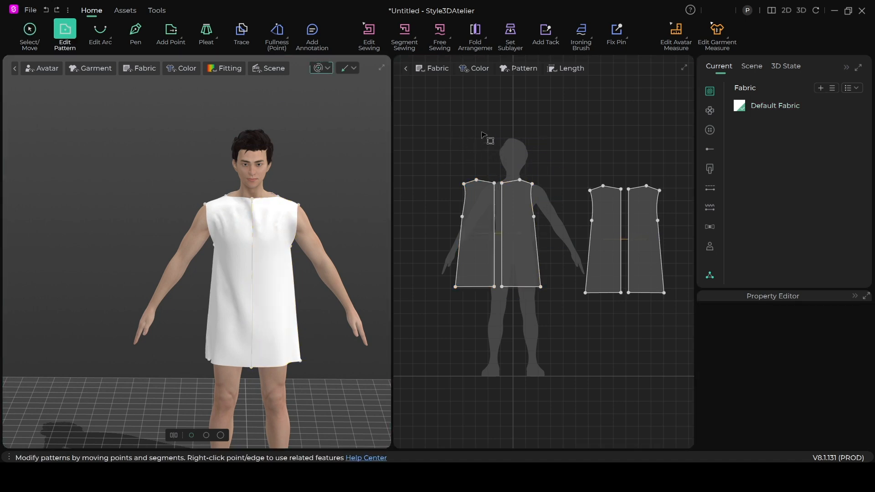
left_click(495, 183)
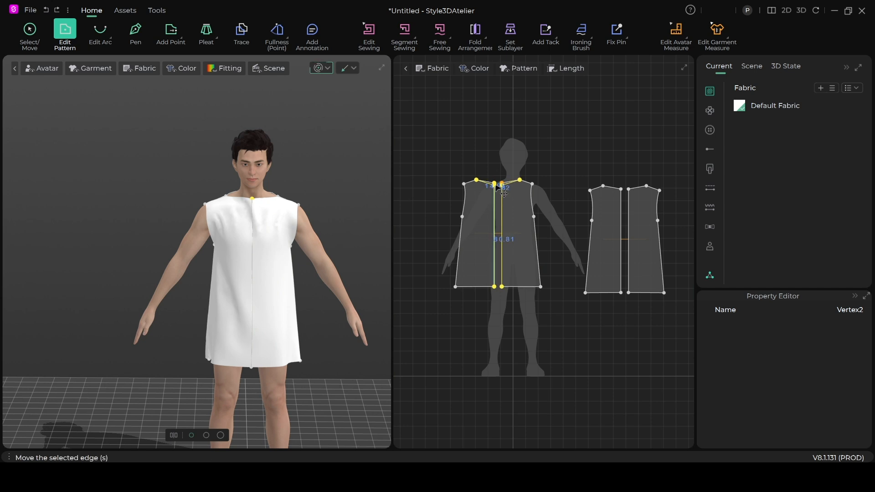
left_click_drag(495, 185, 496, 186)
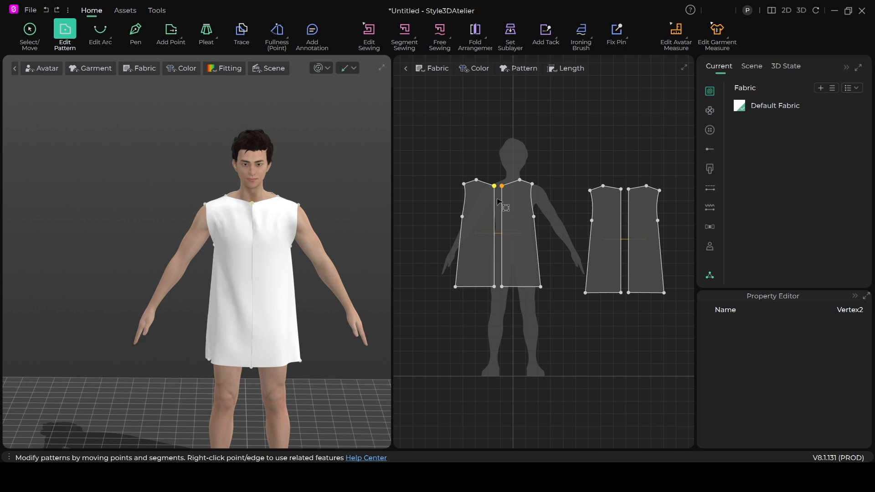
Delete the center-front sewing between the two front panels and simulate the open garment, pulling one front panel at the chest.
left_click(367, 34)
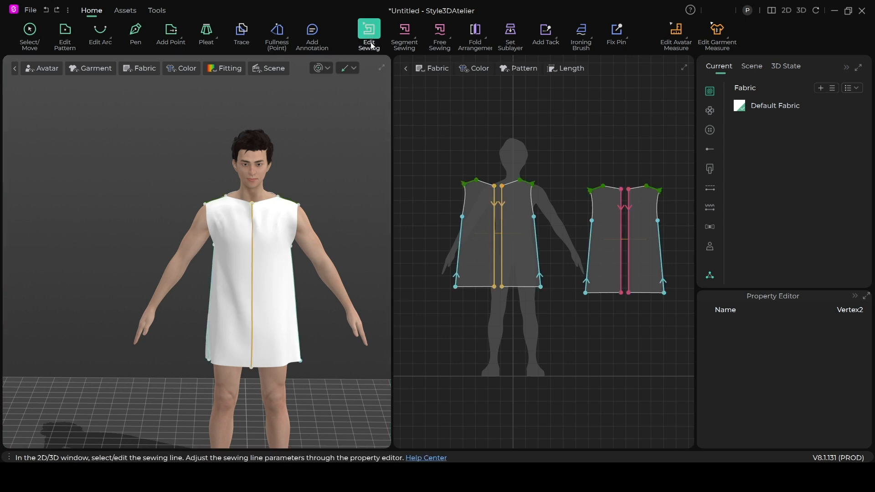
right_click(495, 230)
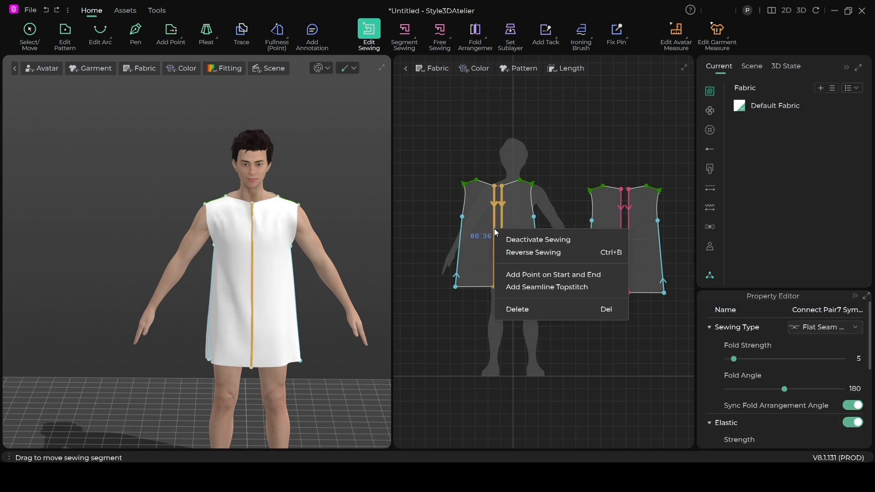
left_click(516, 310)
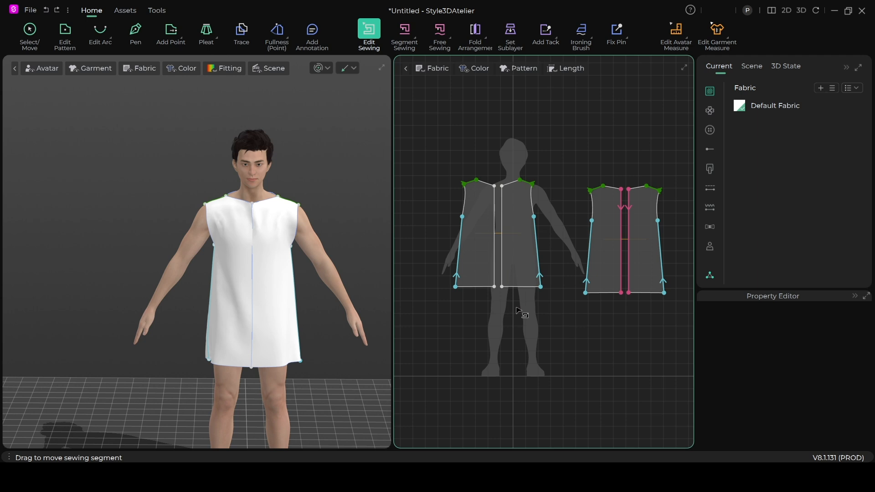
left_click(319, 68)
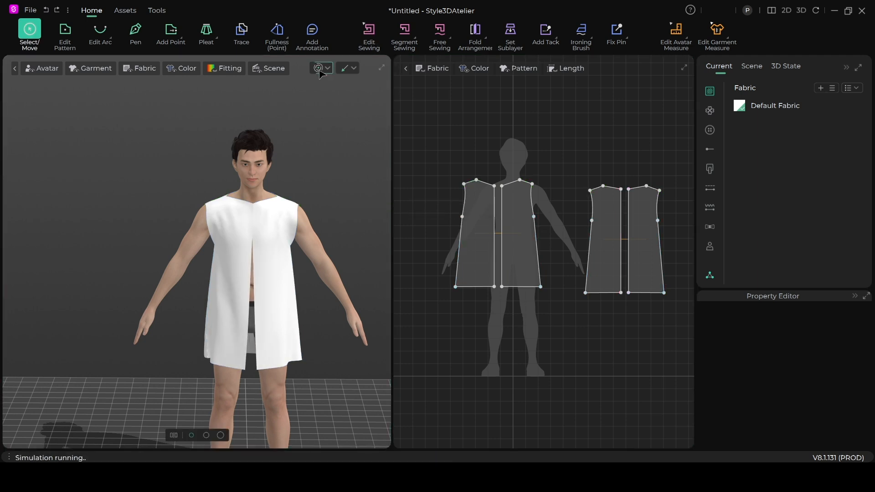
left_click(277, 232)
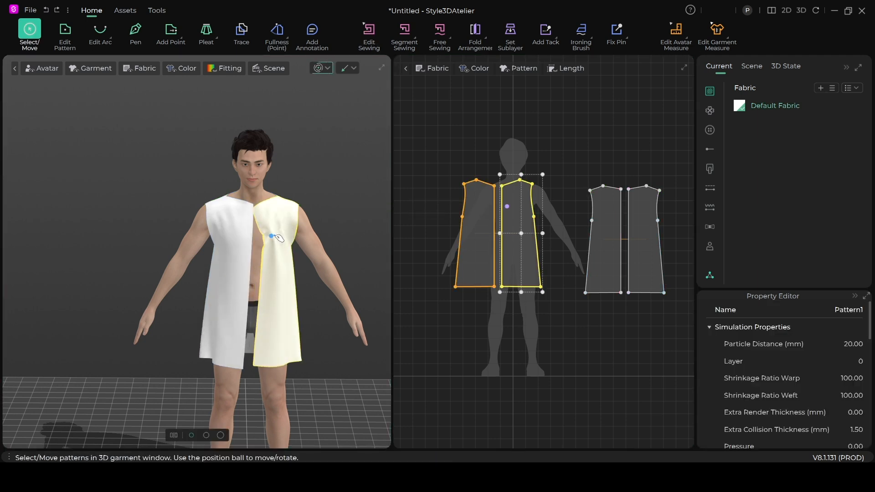
Tug both front panels into place at the chest and near the hem, stop the simulation and inspect the garment's sewing lines.
left_click(232, 213)
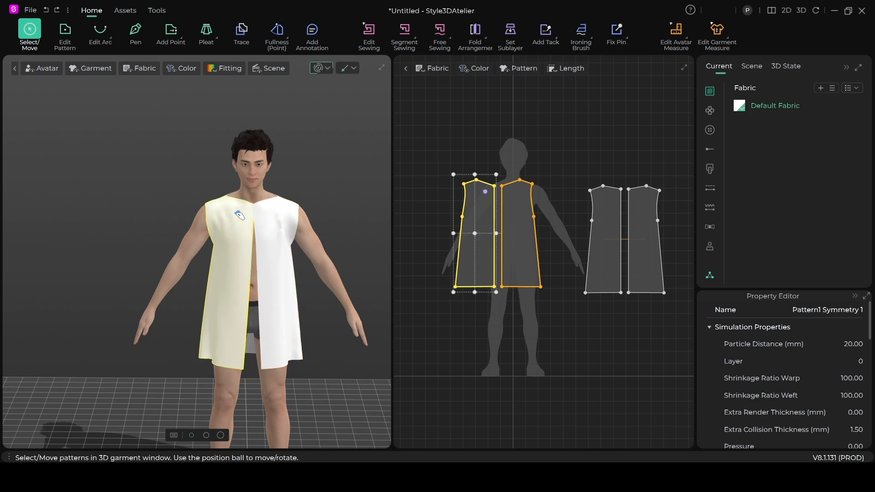
left_click(268, 341)
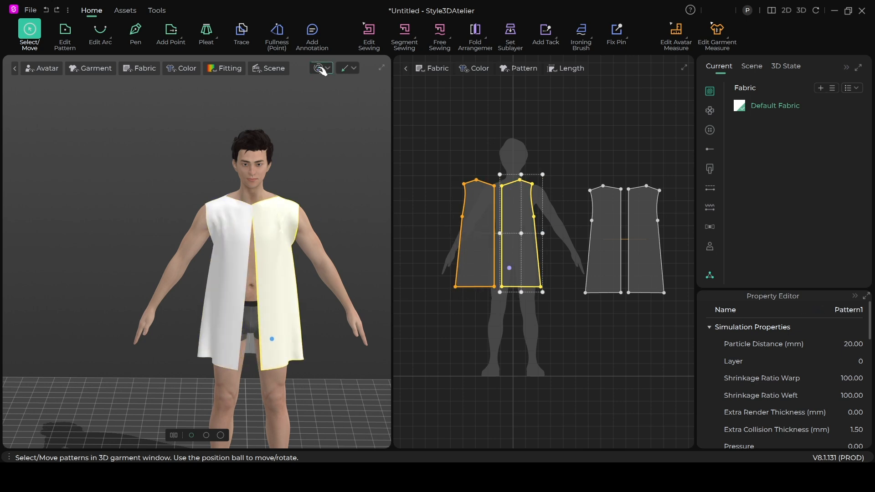
key("b")
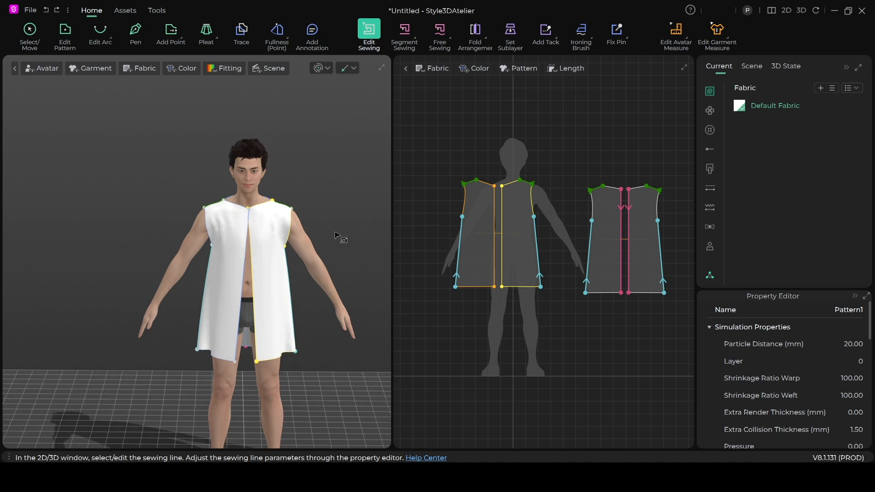
right_click_drag(337, 251, 279, 224)
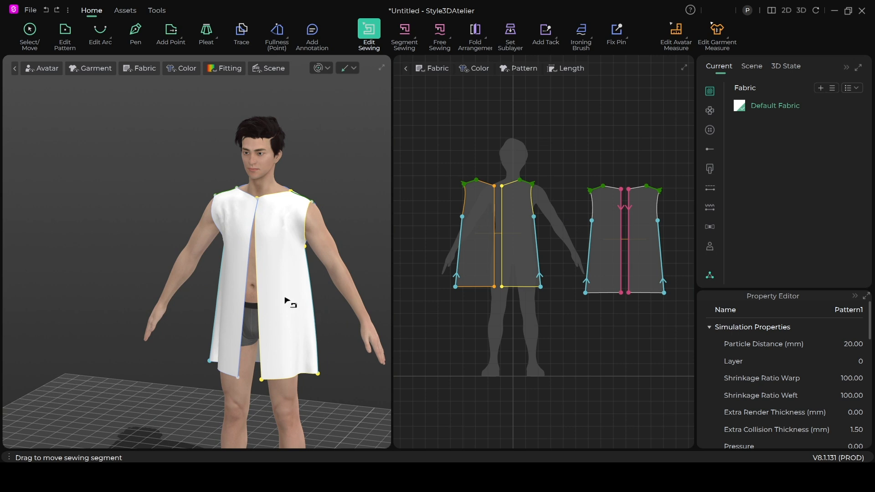
left_click(30, 30)
scroll(565, 276, "up", 2)
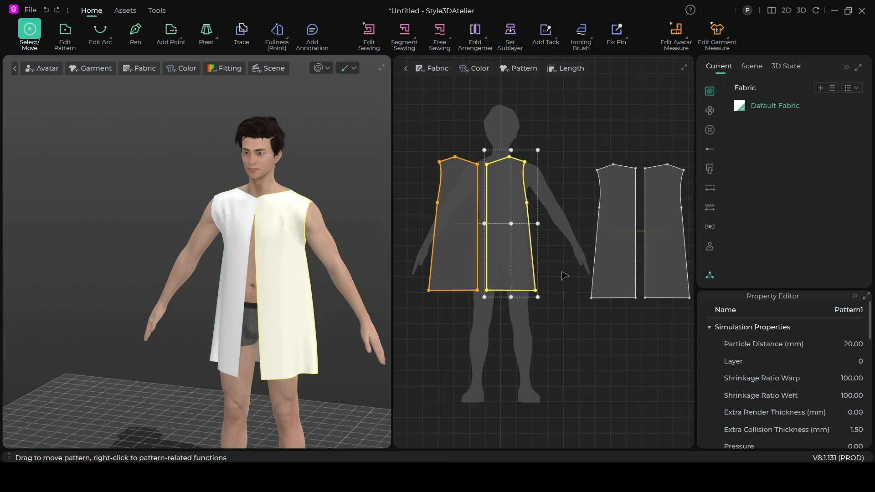
Remove linked editing from the wearer's right front panel and select that panel alone to check that it is independent.
left_click(536, 108)
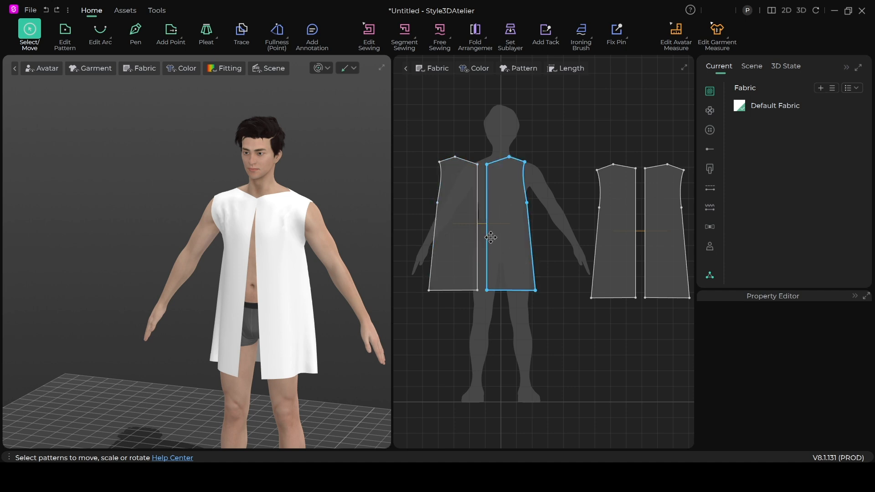
left_click(464, 236)
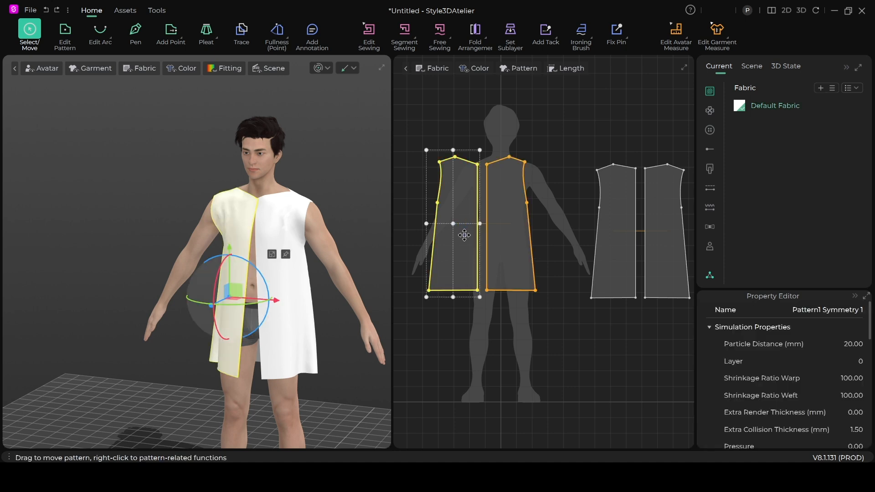
right_click(465, 235)
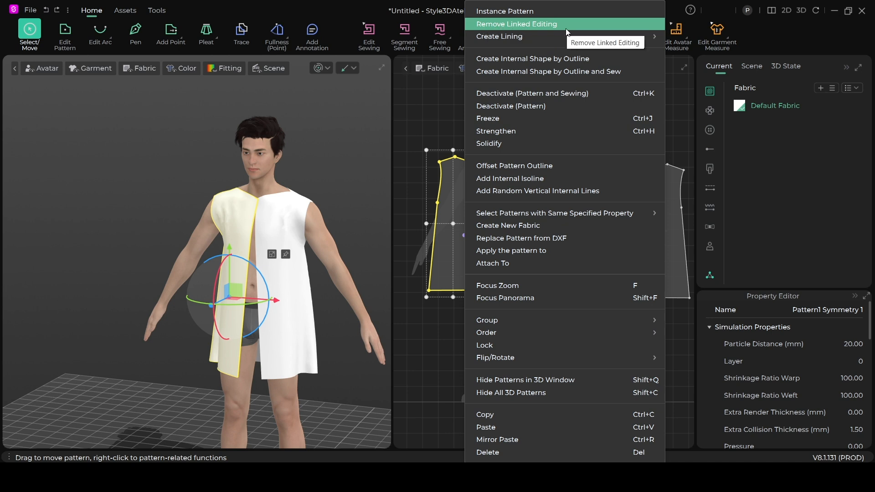
left_click(503, 25)
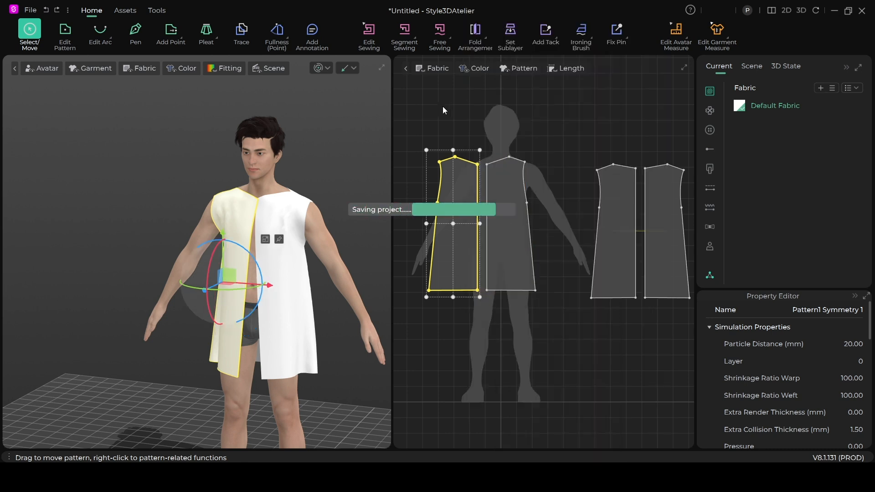
left_click(442, 119)
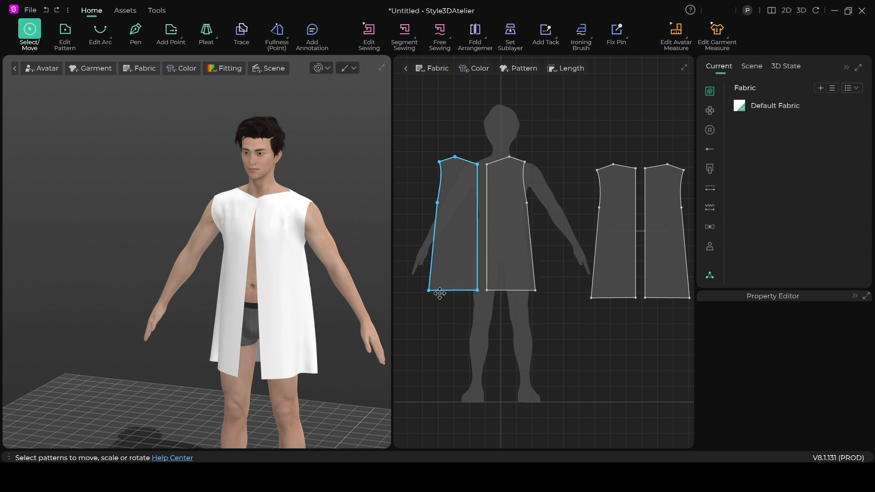
left_click(456, 248)
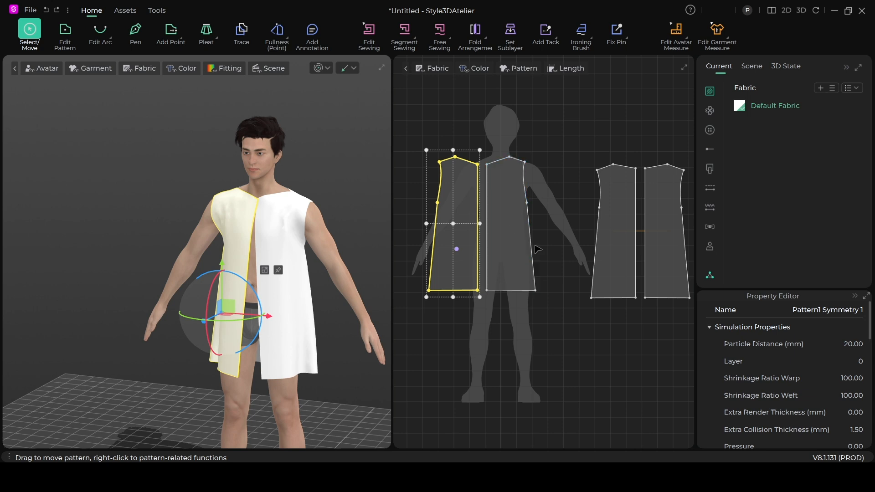
left_click(465, 339)
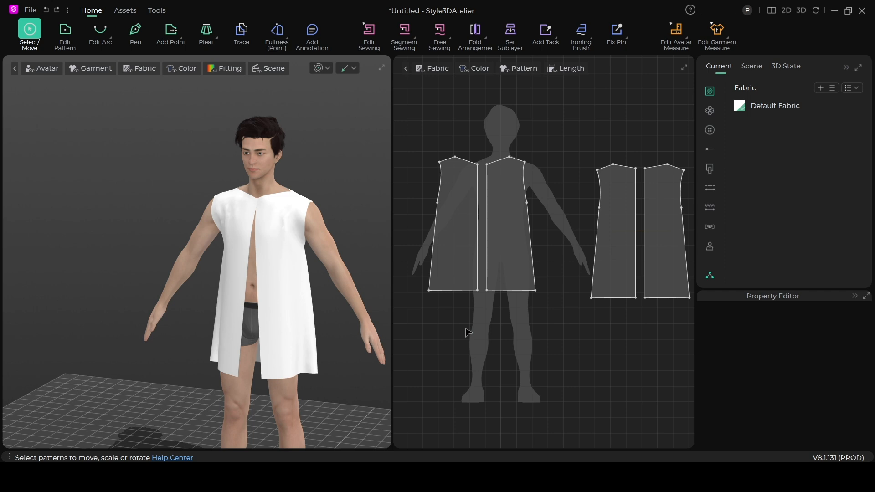
Apply symmetry to the two front panels without a seam and select one of them to check the link.
left_click(463, 276)
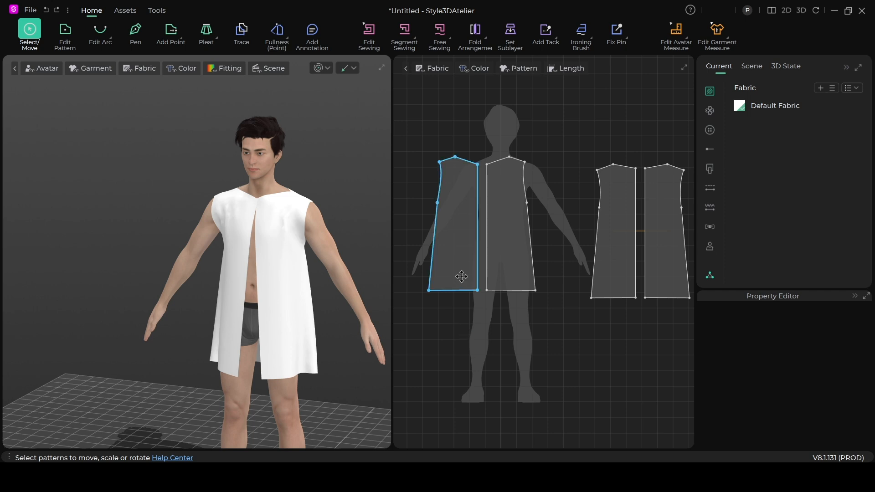
left_click(456, 243)
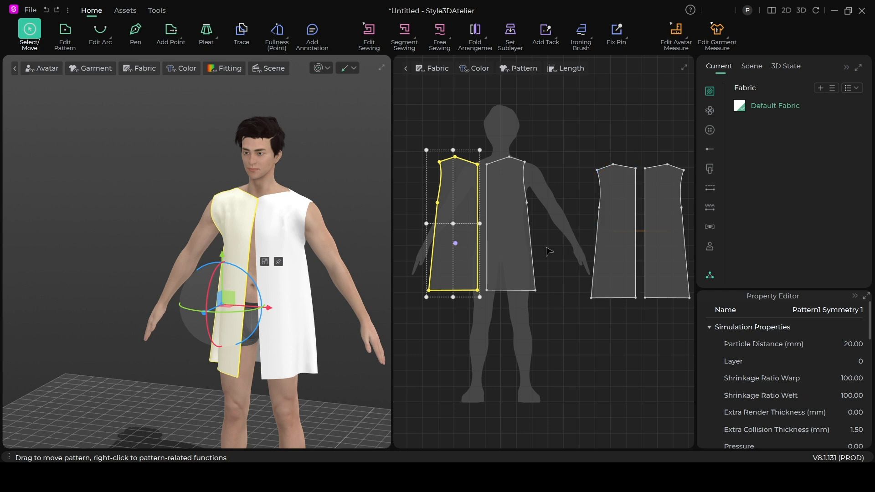
left_click(508, 241, "shift")
right_click(509, 242)
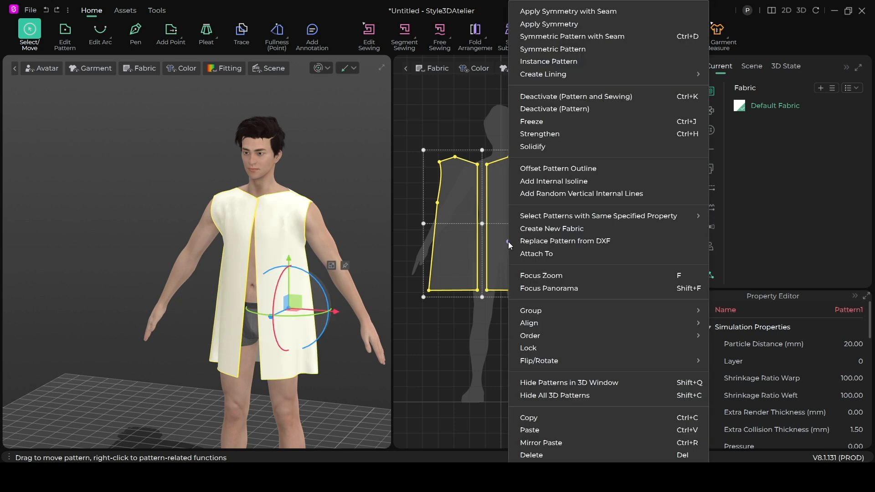
left_click(556, 24)
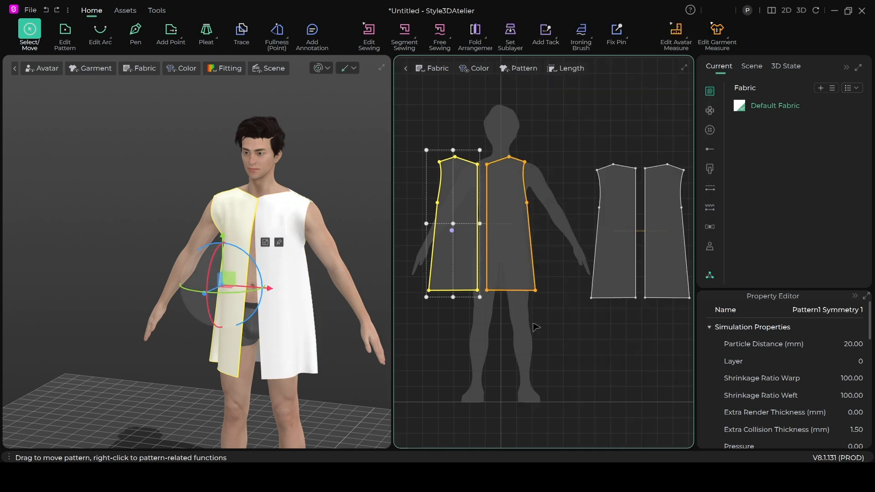
left_click(533, 343)
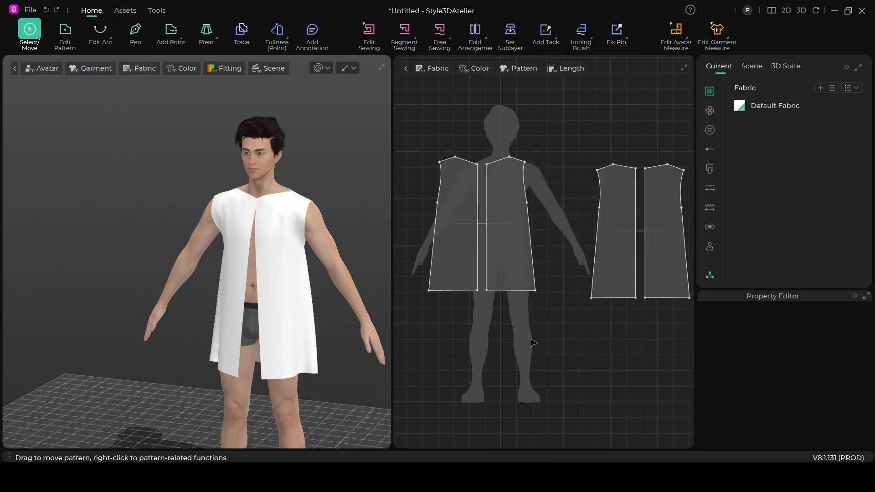
left_click(457, 259)
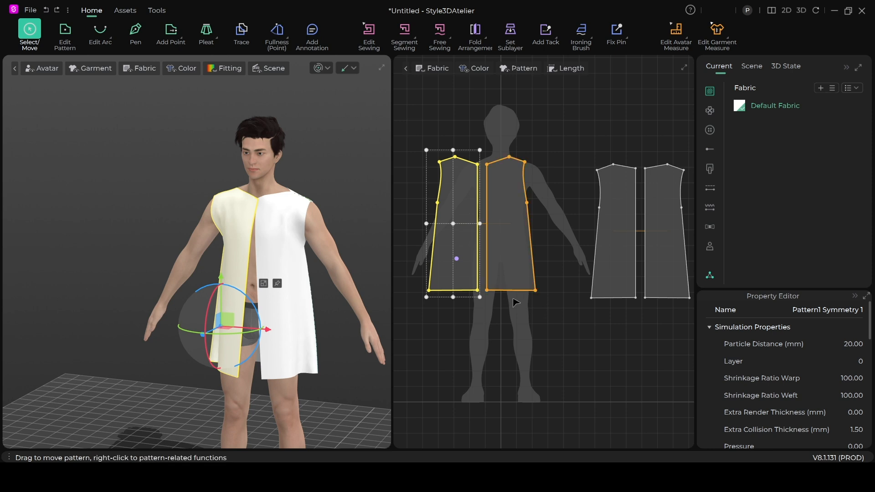
left_click(500, 331)
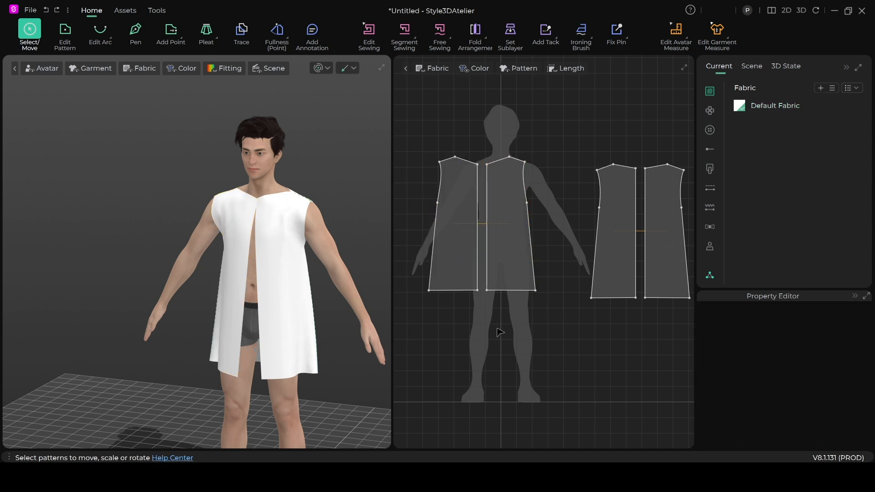
Remove the linked editing between the two front panels so each can be edited separately.
left_click(458, 234)
right_click(457, 233)
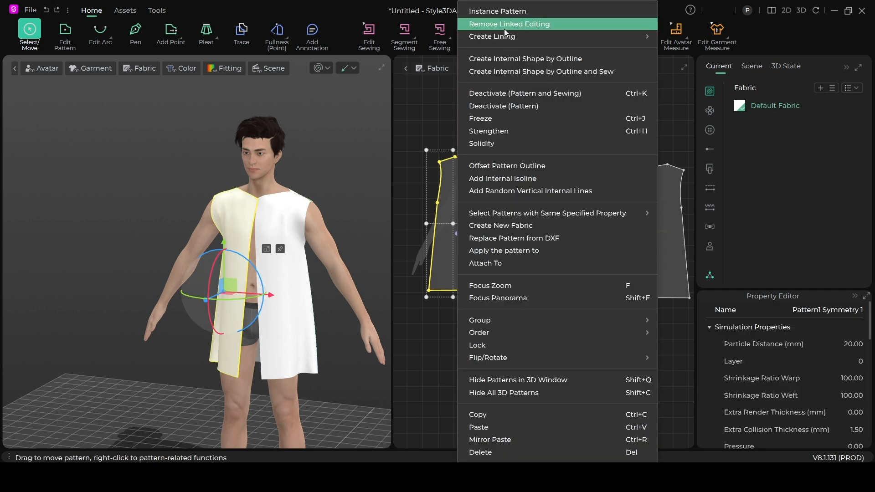
left_click(518, 24)
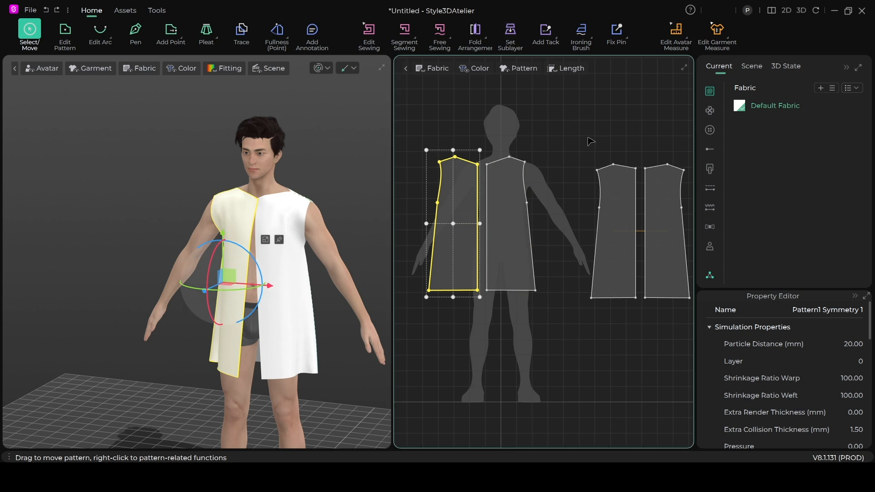
left_click(553, 222)
Draw an internal pocket rectangle about 15.9 cm wide and 22.6 cm high on the lower part of the wearer's left front panel.
scroll(500, 345, "up", 3)
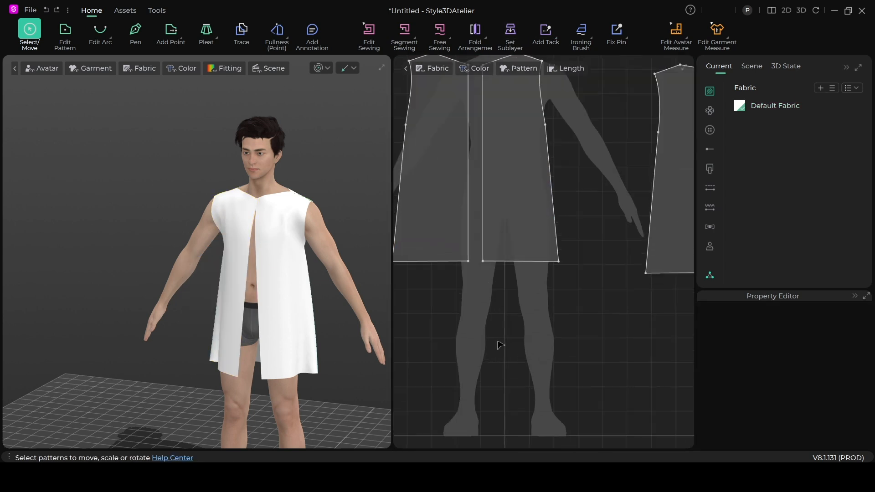
right_click_drag(508, 299, 498, 352)
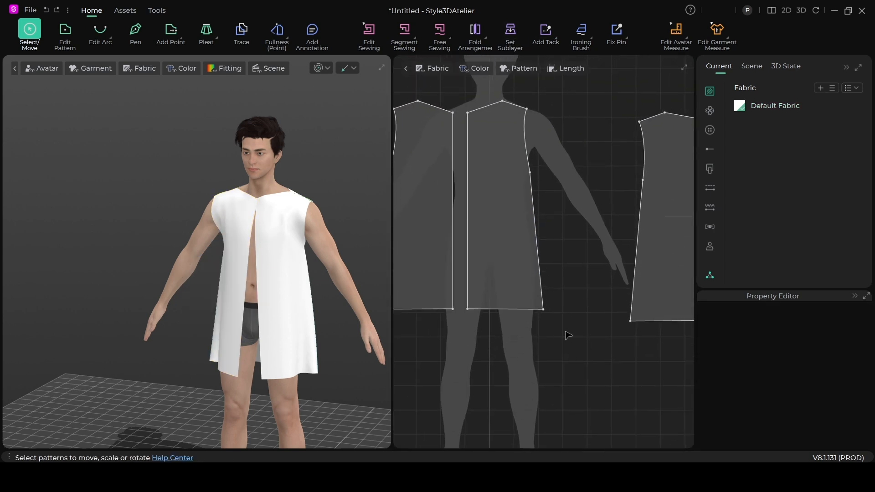
right_click_drag(570, 356, 586, 357)
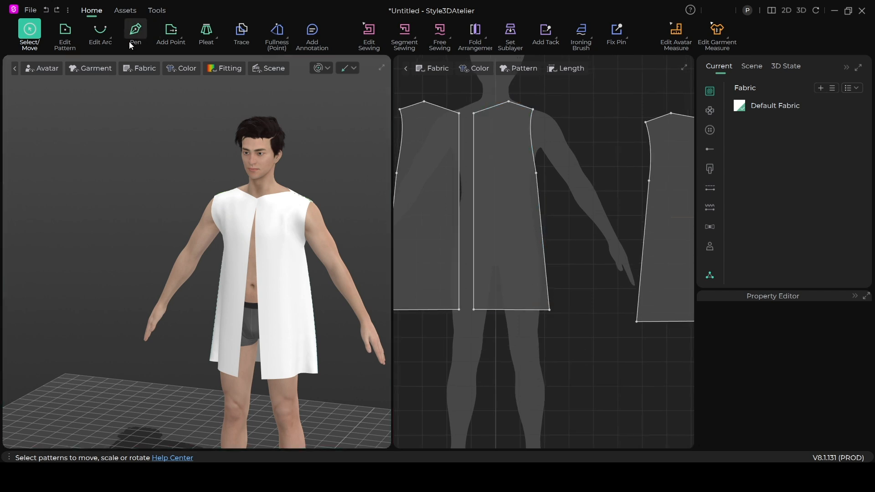
left_click(181, 38)
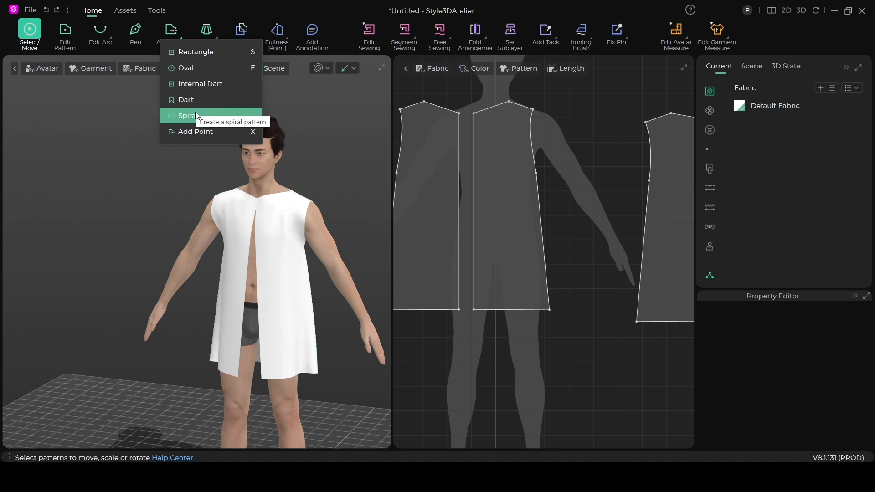
left_click(203, 52)
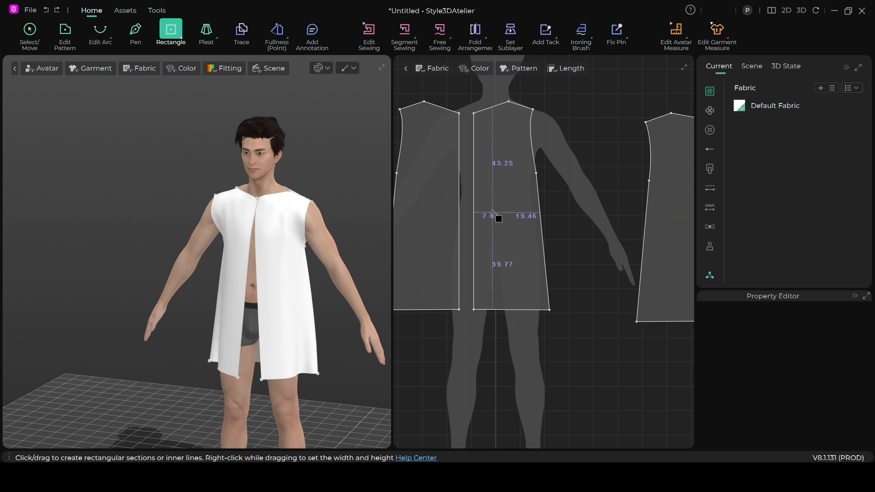
mouse_move(492, 212)
left_mouse_down()
mouse_move(512, 225)
mouse_move(531, 268)
left_mouse_up()
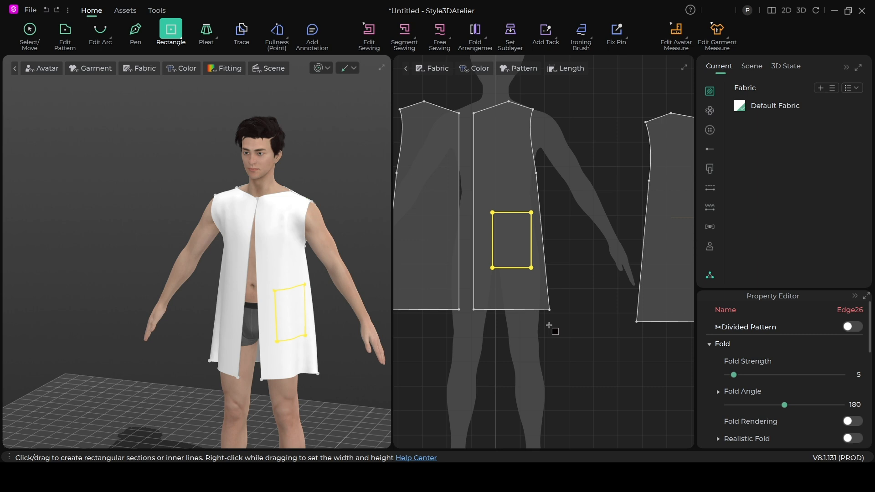
Clone the internal pocket rectangle as a pattern and place the copy about 25 cm away, just outside the front panel's side edge.
left_click(30, 33)
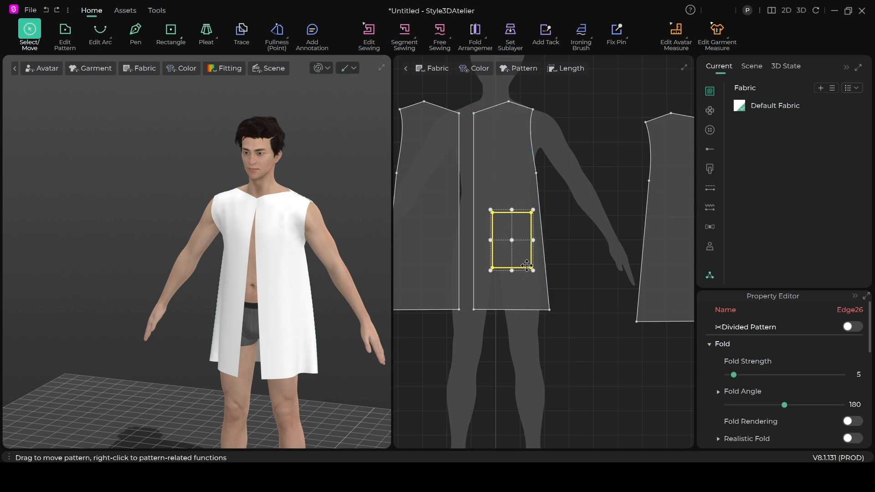
right_click(517, 245)
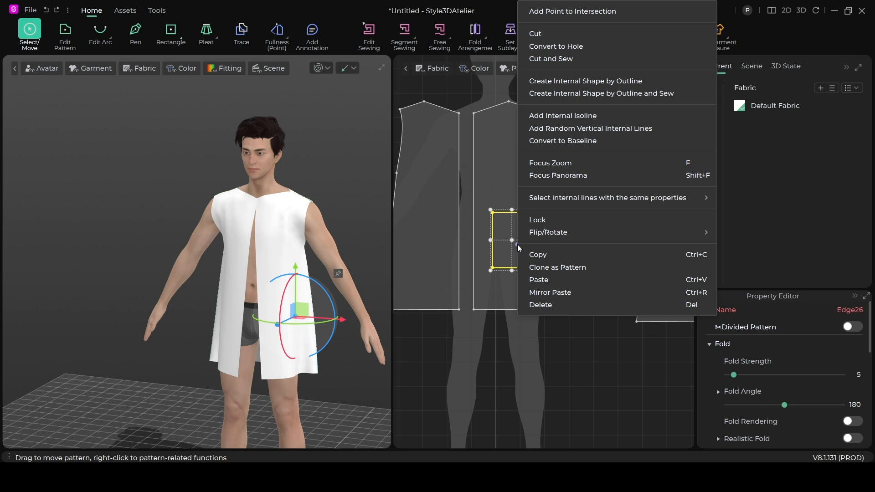
left_click(565, 267)
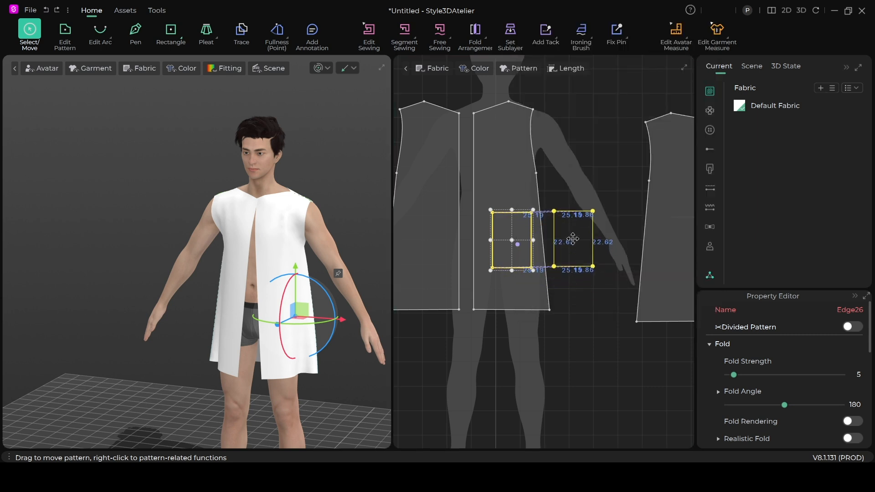
left_click(573, 239)
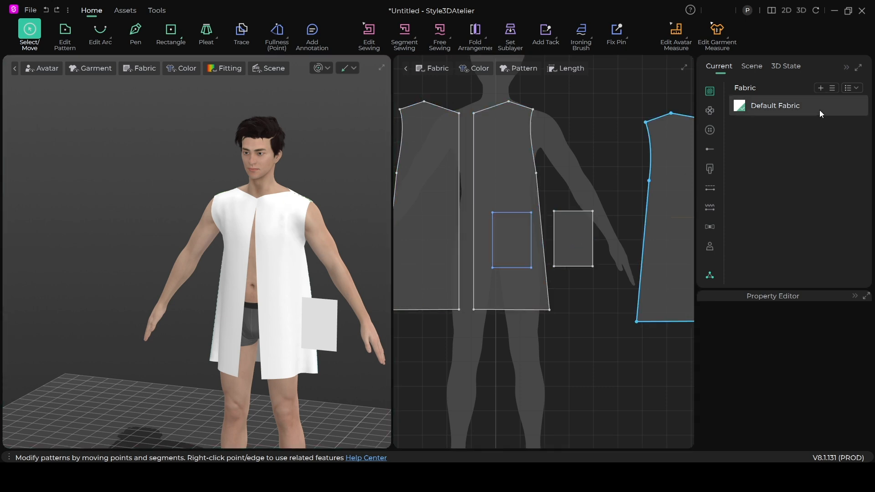
Add a second fabric, set its colour to Gray 2 (#666666), and apply it to the cloned pocket pattern.
left_click(820, 88)
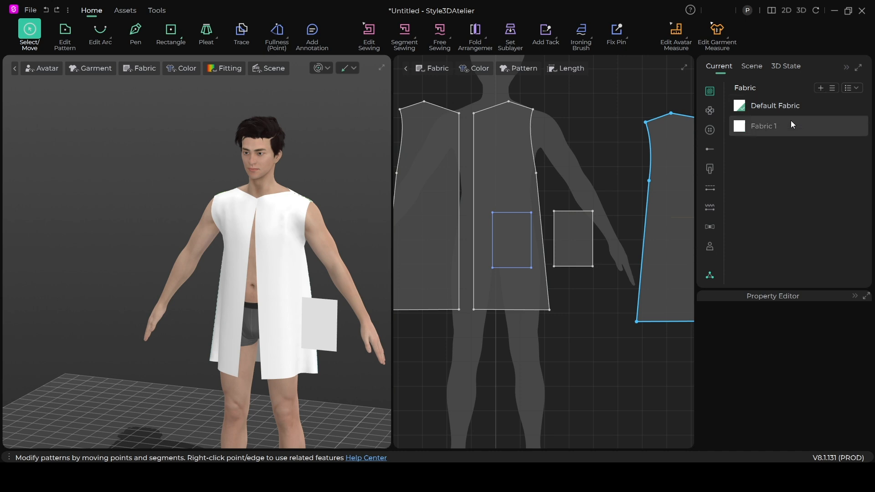
left_click(744, 130)
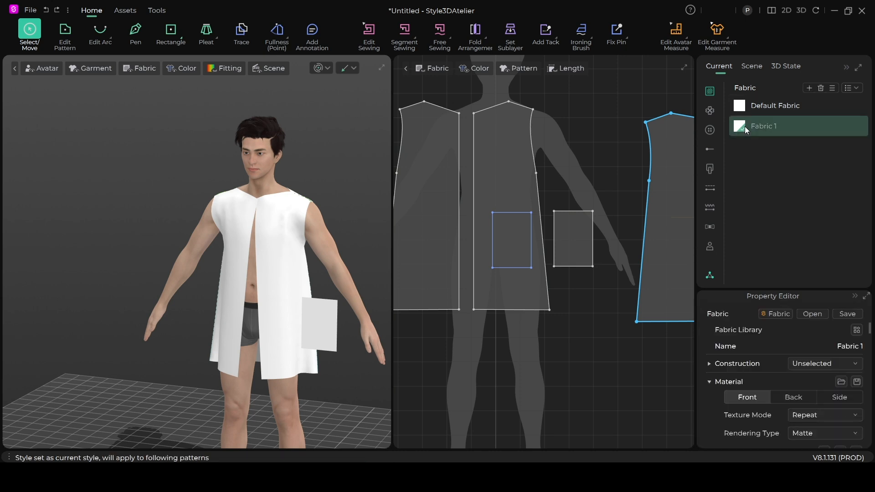
scroll(818, 341, "down", 5)
scroll(830, 357, "up", 2)
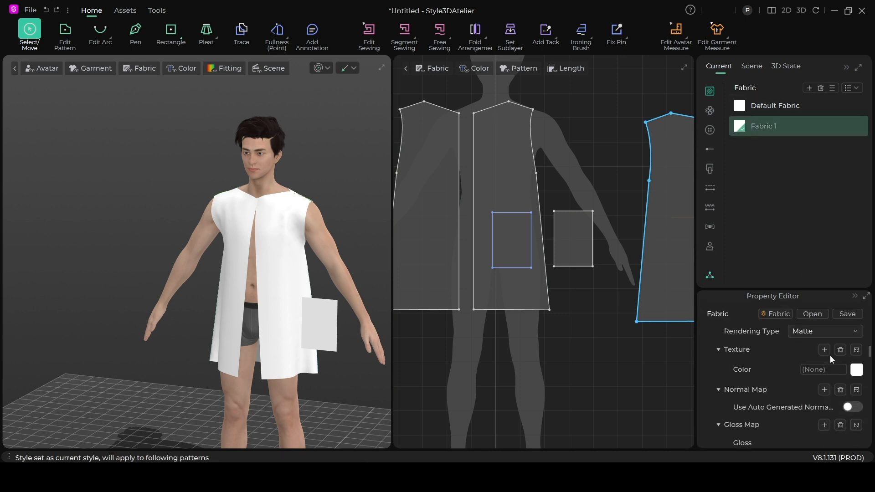
left_click(856, 370)
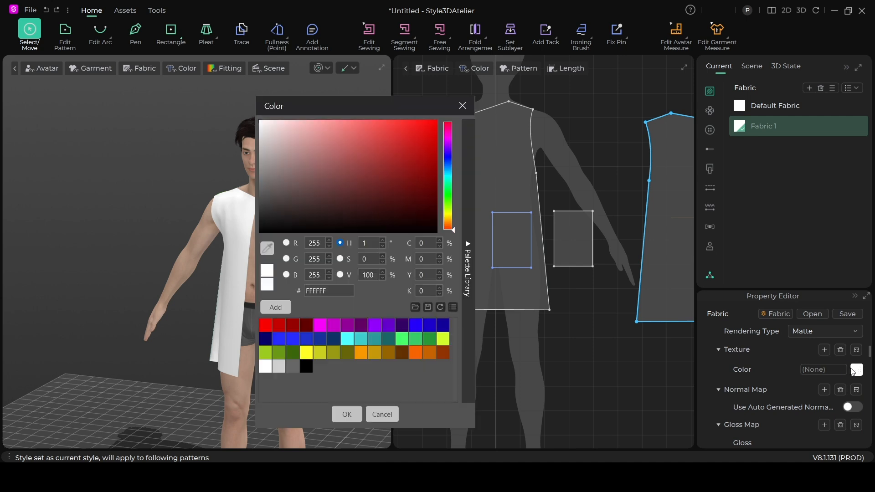
left_click(292, 367)
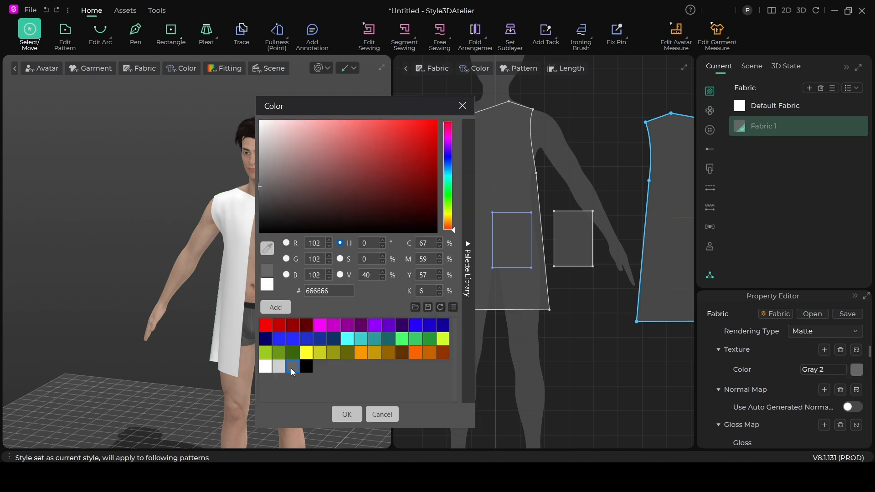
left_click(347, 415)
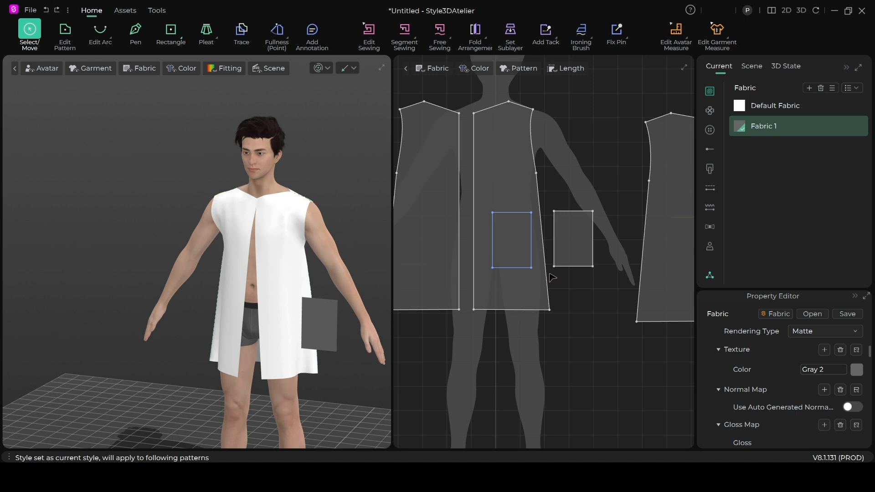
Sew both side edges and the bottom edge of the pocket pattern to the matching internal rectangle lines, leaving the top open.
mouse_move(410, 34)
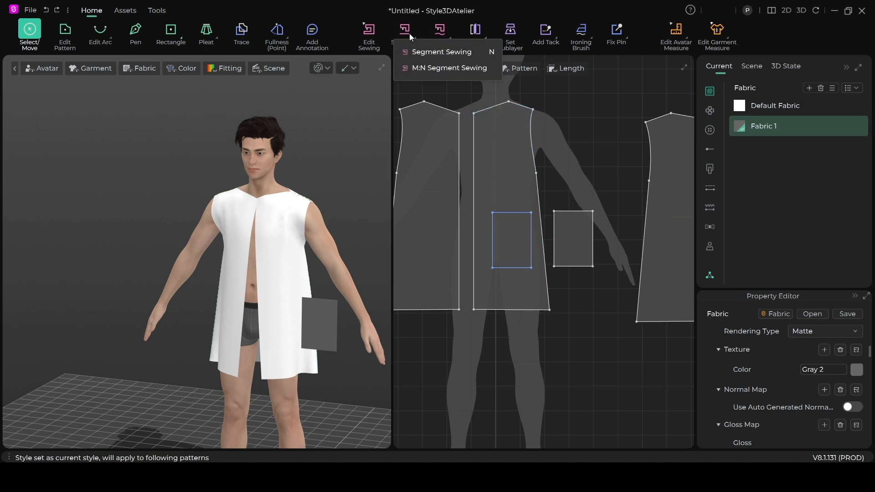
left_click(425, 52)
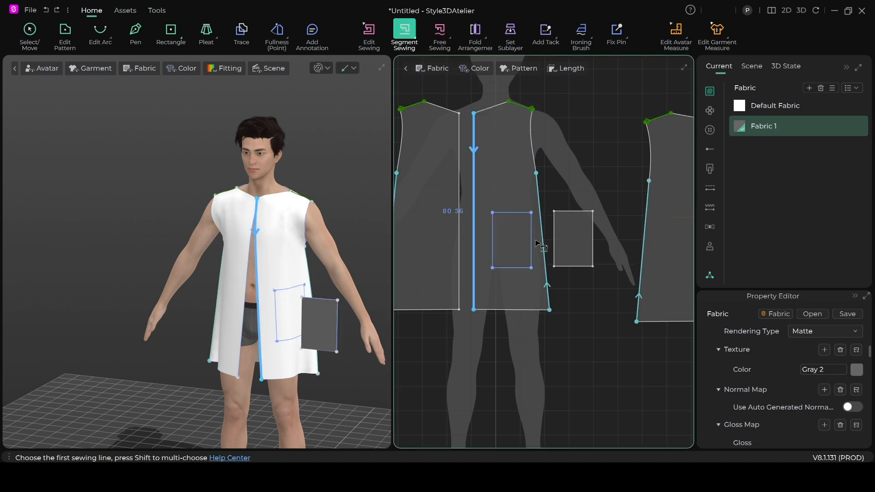
scroll(331, 335, "up", 3)
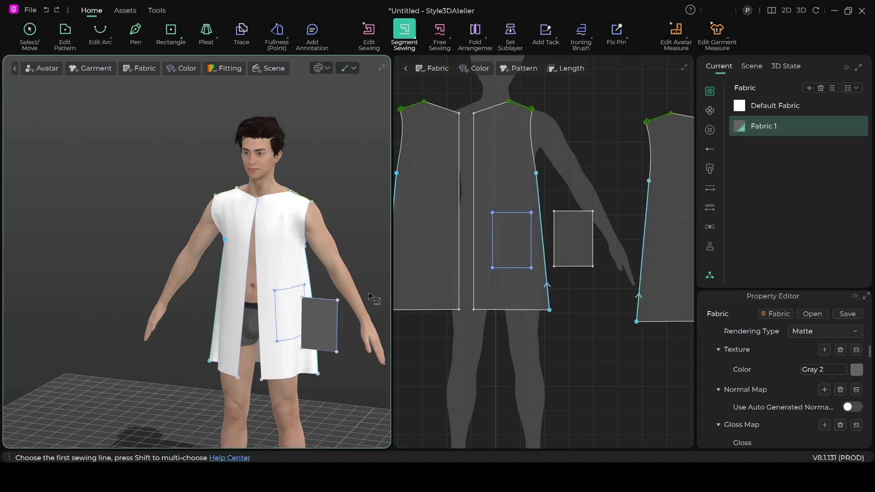
right_click_drag(330, 335, 282, 335)
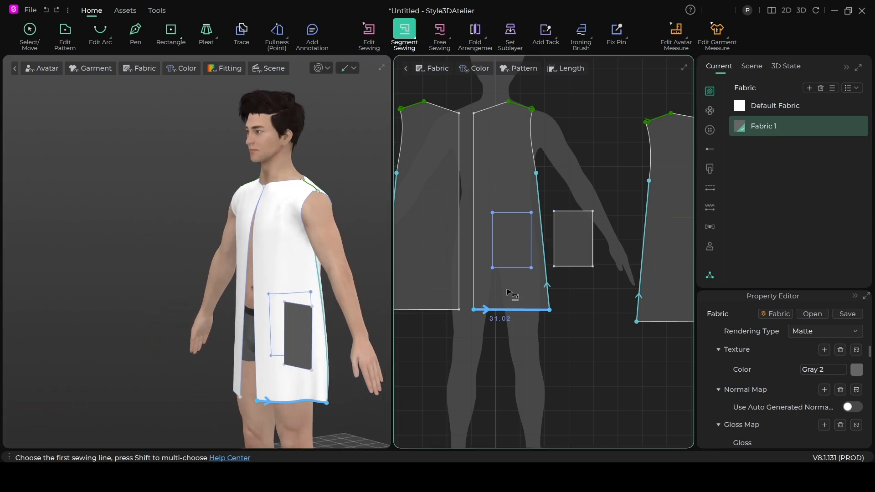
left_click(493, 226)
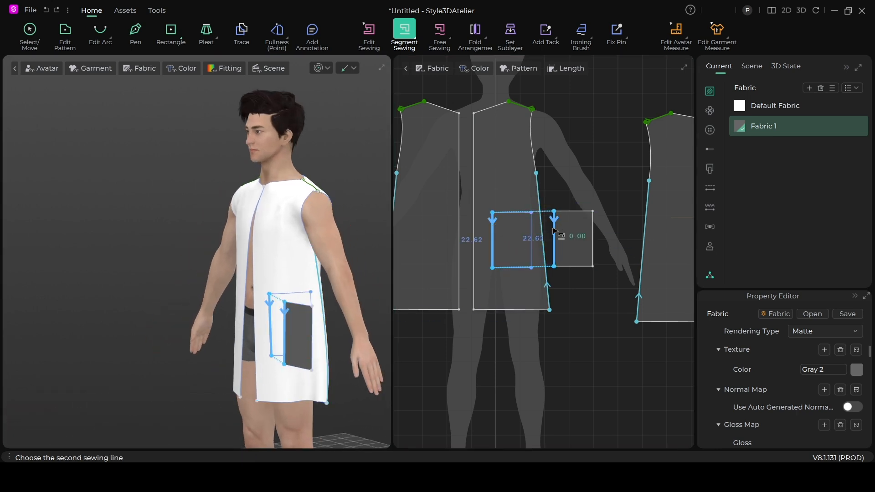
left_click(554, 230)
left_click(513, 268)
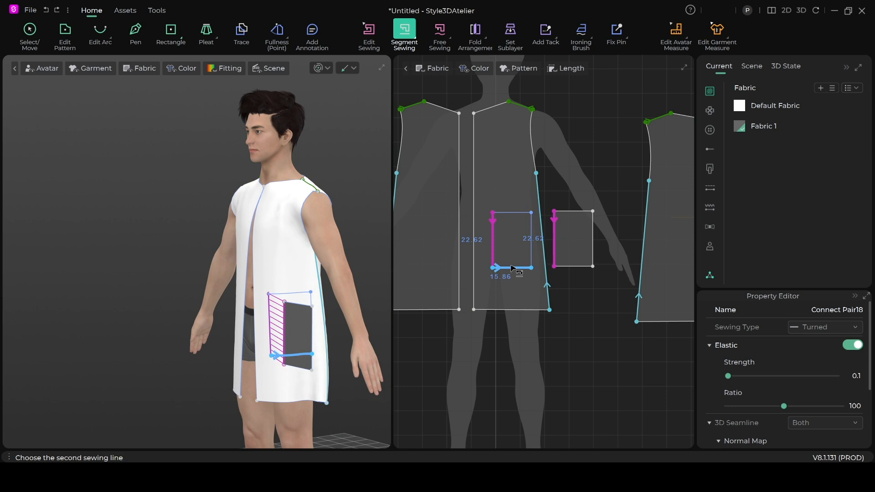
left_click(563, 268)
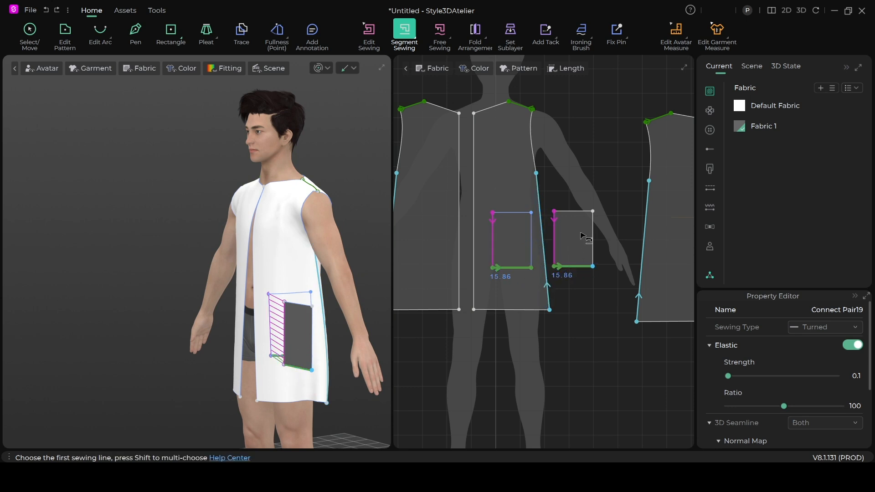
left_click(592, 222)
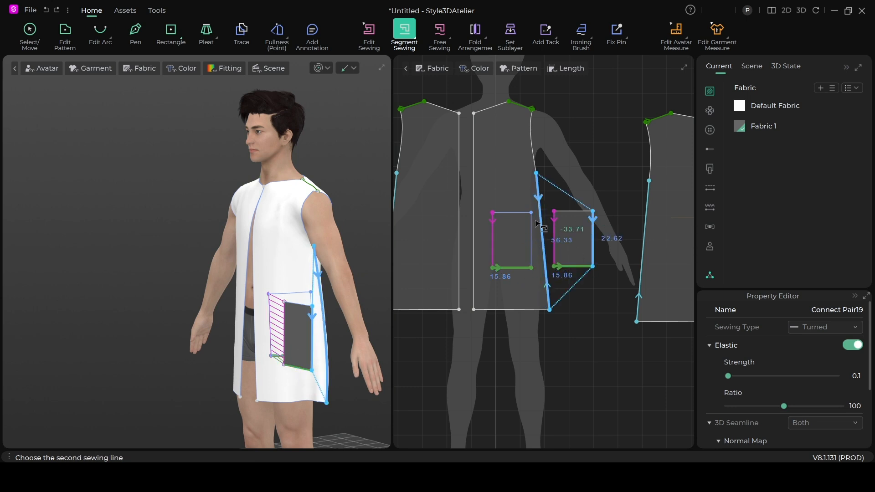
left_click(531, 223)
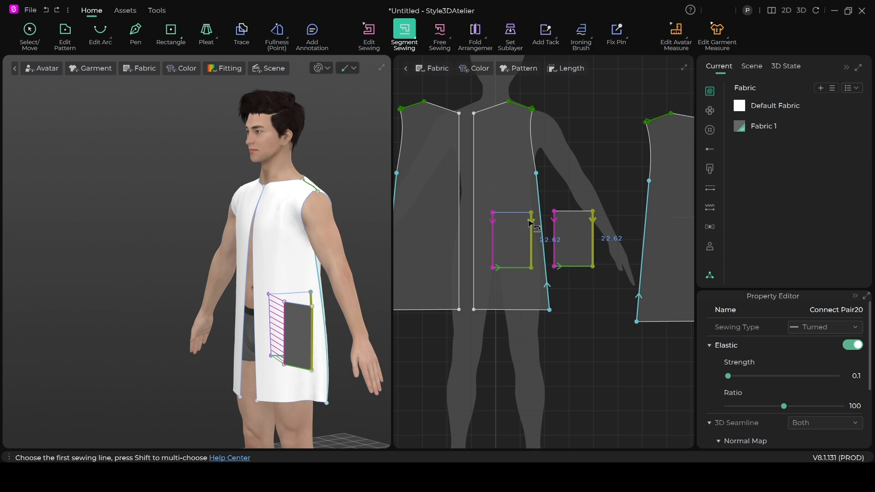
Simulate the garment so the pocket is attached to the front panel, and inspect it up close.
left_click(319, 68)
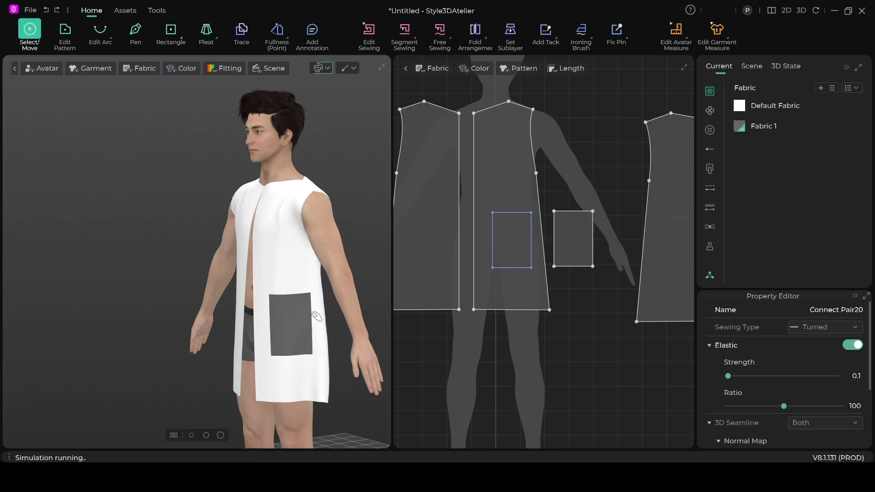
right_click_drag(298, 335, 335, 339)
scroll(296, 287, "up", 5)
right_click_drag(292, 278, 351, 202)
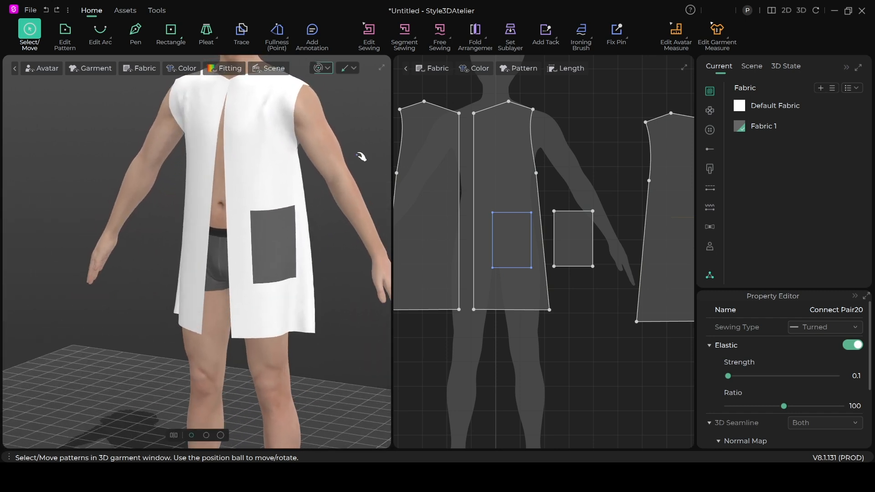
key("n")
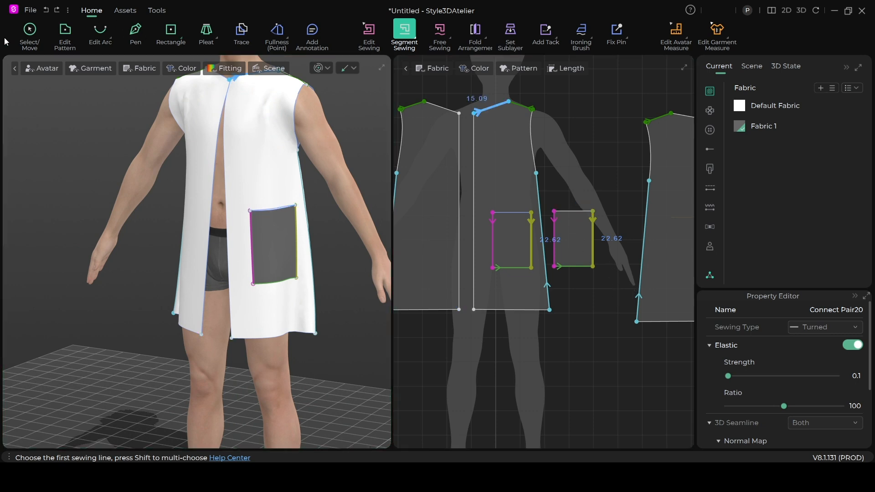
Move the pocket pattern to the empty area beside the avatar's lower legs and rotate it slightly.
left_click(28, 30)
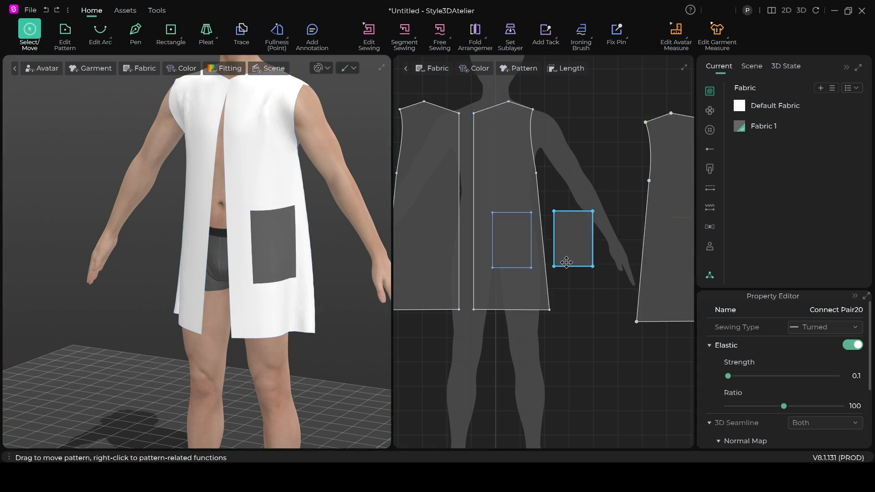
scroll(567, 288, "down", 3)
scroll(570, 289, "up", 2)
left_click(586, 240)
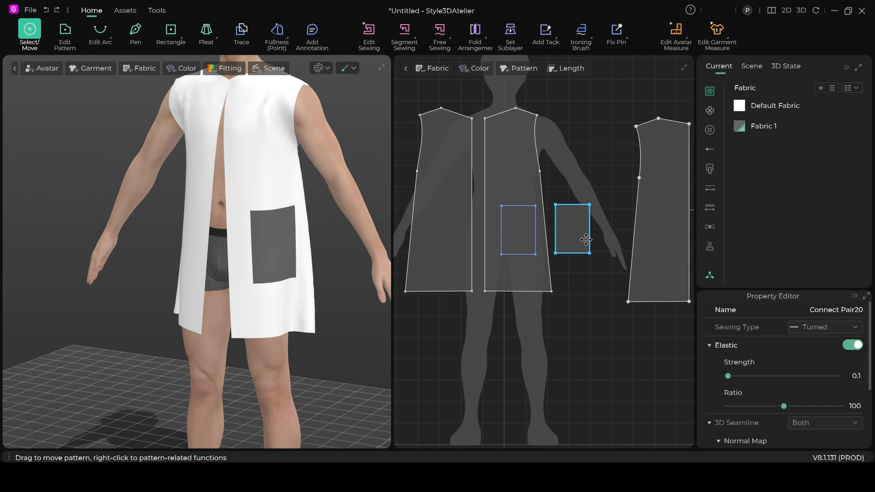
left_click_drag(583, 235, 616, 357)
middle_click_drag(568, 288, 535, 165)
left_click_drag(559, 195, 549, 179)
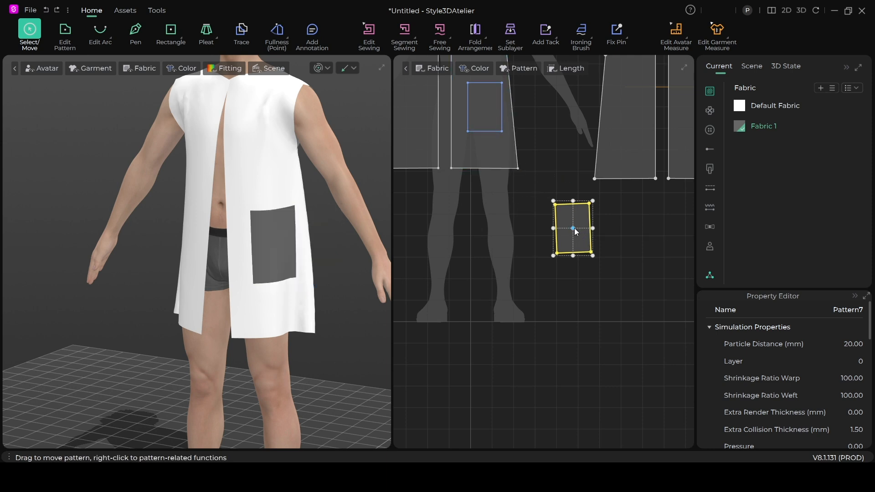
Widen the pocket pattern sideways about its centre, keeping its height, and start the simulation.
left_click_drag(596, 228, 602, 229)
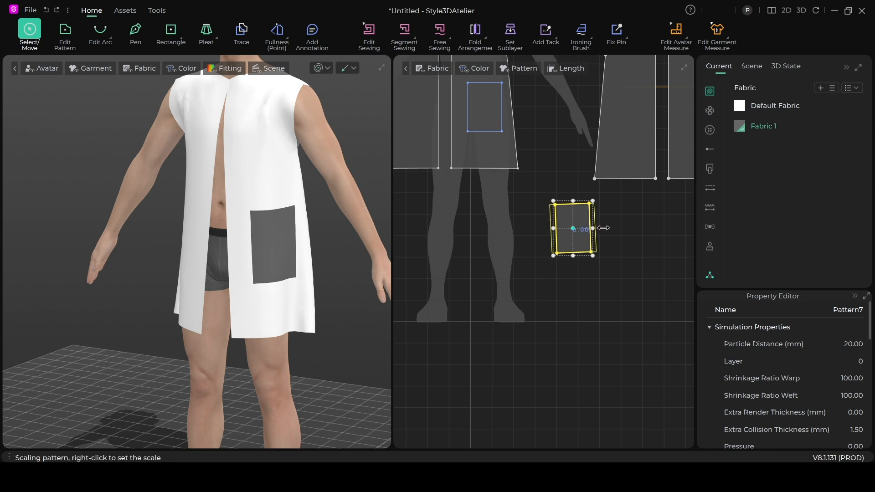
left_click_drag(603, 228, 606, 228)
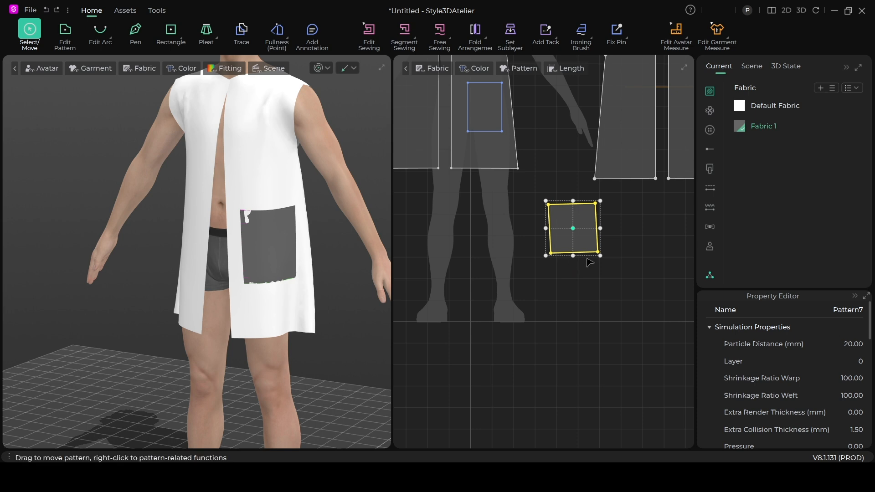
left_click(318, 68)
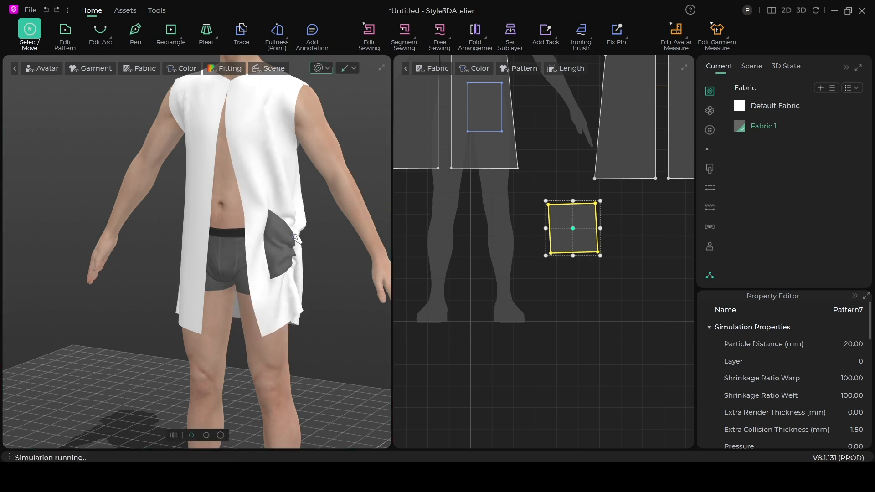
Pull the pocket and its upper edge on the simulating garment to settle the extra width, and stop the simulation.
mouse_move(285, 232)
left_mouse_down()
mouse_move(250, 239)
mouse_move(299, 260)
mouse_move(287, 249)
mouse_move(292, 255)
mouse_move(218, 264)
mouse_move(230, 291)
mouse_move(258, 314)
mouse_move(282, 229)
left_mouse_up()
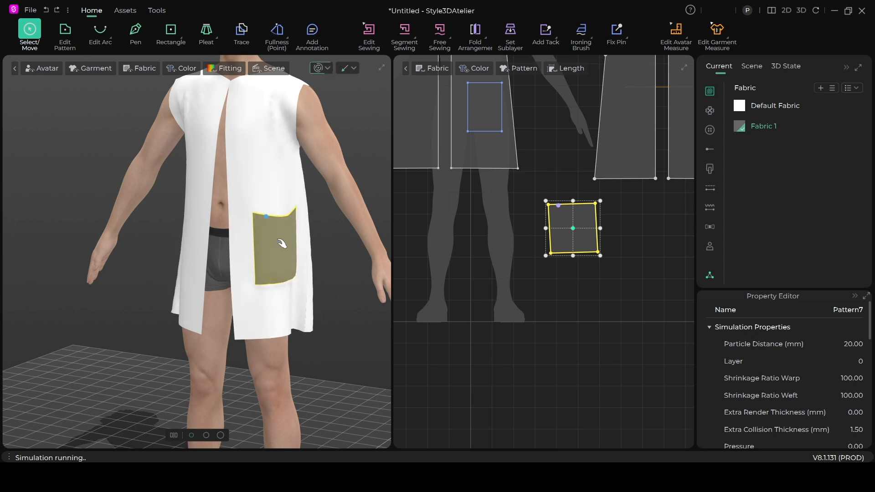
right_click_drag(304, 294, 340, 285)
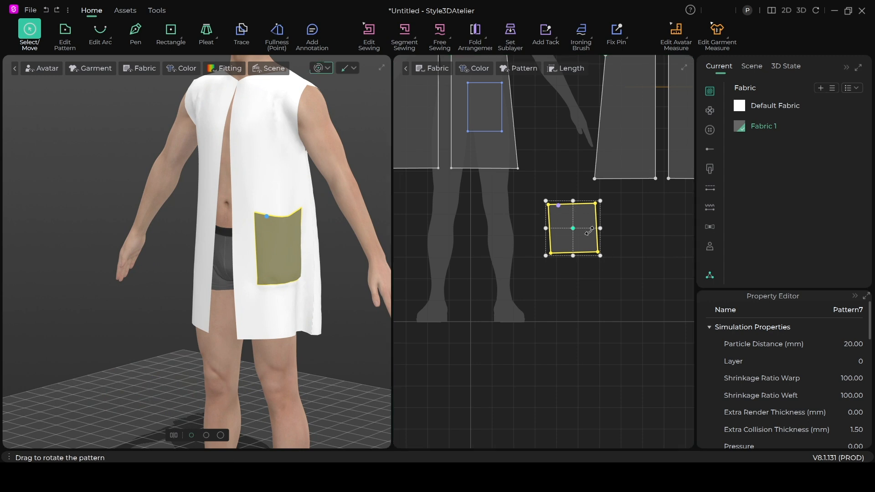
right_click_drag(387, 256, 322, 250)
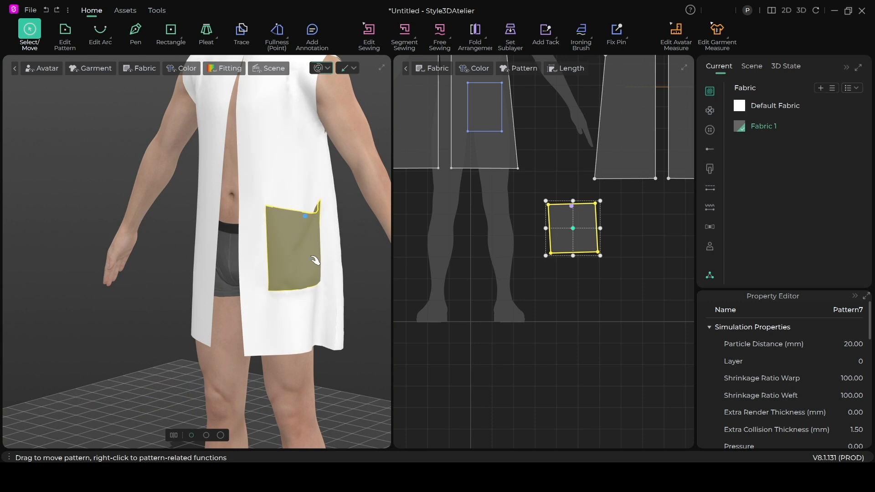
right_click_drag(306, 216, 327, 226)
mouse_move(302, 219)
left_mouse_down()
mouse_move(337, 228)
mouse_move(334, 215)
left_mouse_up()
mouse_move(324, 252)
right_mouse_down()
mouse_move(383, 250)
mouse_move(330, 252)
mouse_move(336, 246)
right_mouse_up()
scroll(498, 220, "down", 2)
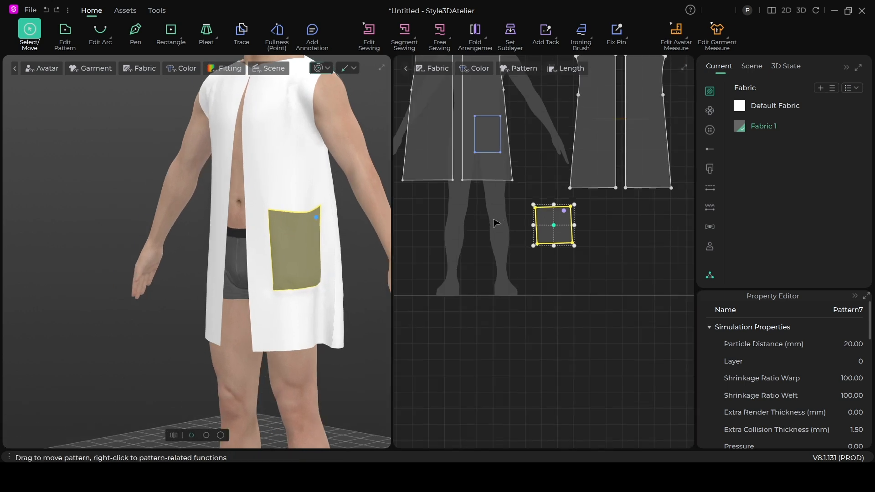
right_click_drag(275, 238, 354, 122)
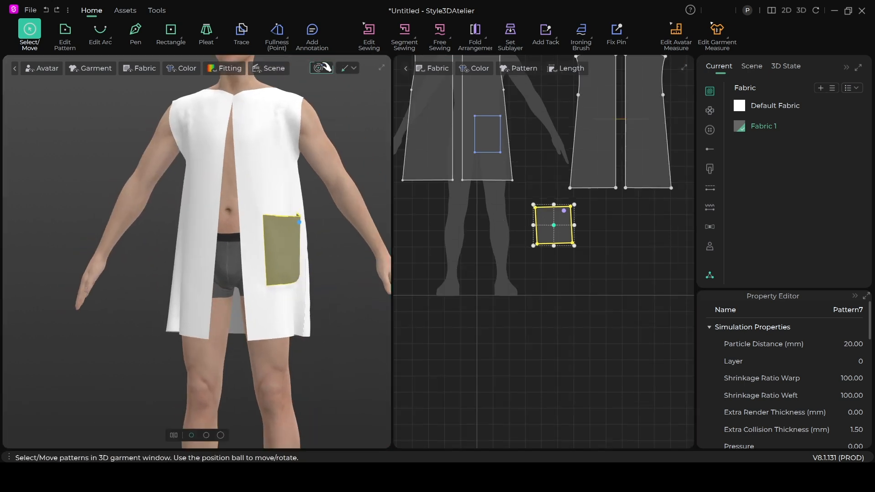
left_click(318, 68)
Examine the widened pocket on the garment from the front and side, along with the full pattern layout.
mouse_move(338, 254)
right_mouse_down()
mouse_move(252, 252)
mouse_move(304, 248)
mouse_move(336, 260)
right_mouse_up()
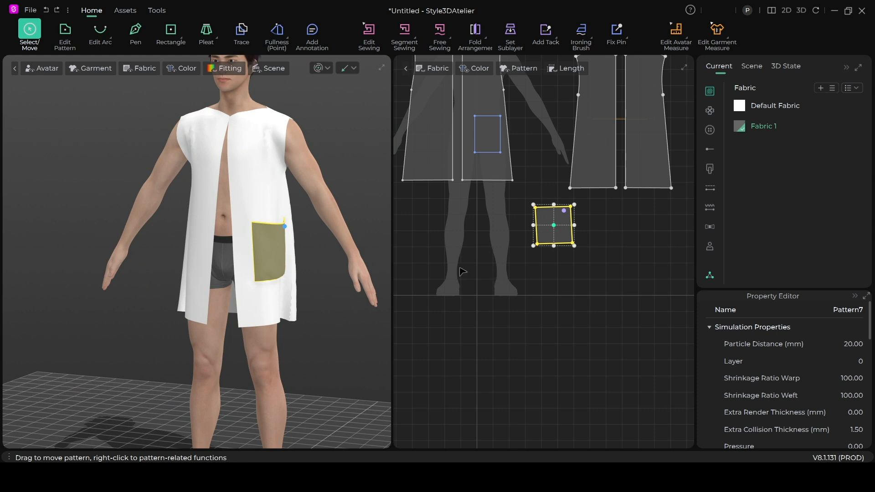
right_click_drag(256, 257, 258, 257)
scroll(602, 239, "down", 4)
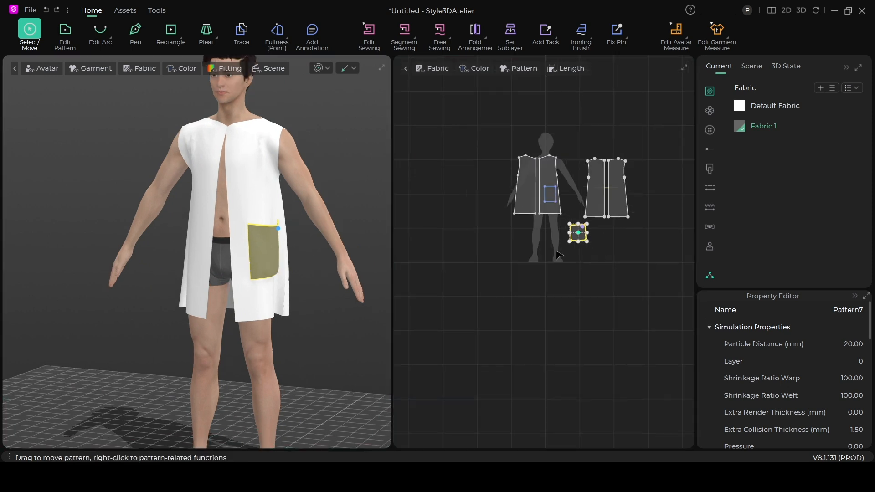
scroll(560, 254, "up", 3)
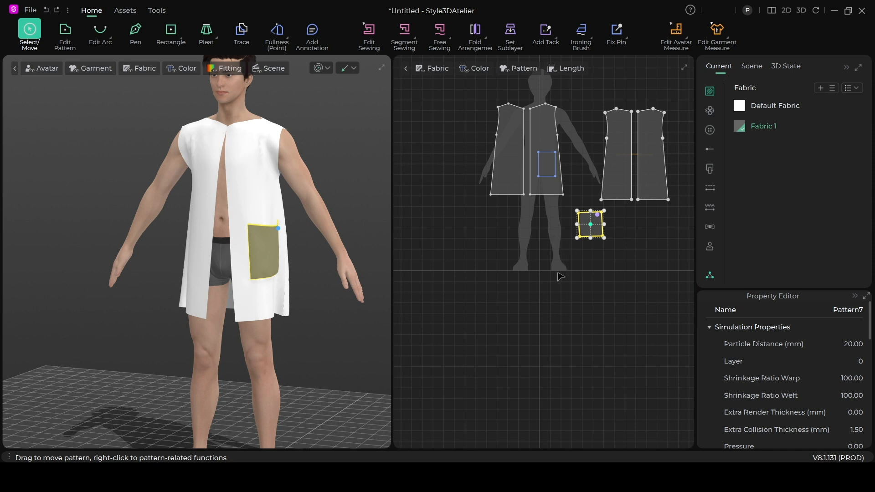
scroll(561, 270, "down", 3)
middle_click_drag(553, 265, 594, 309)
scroll(240, 196, "up", 1)
right_click_drag(242, 200, 300, 193)
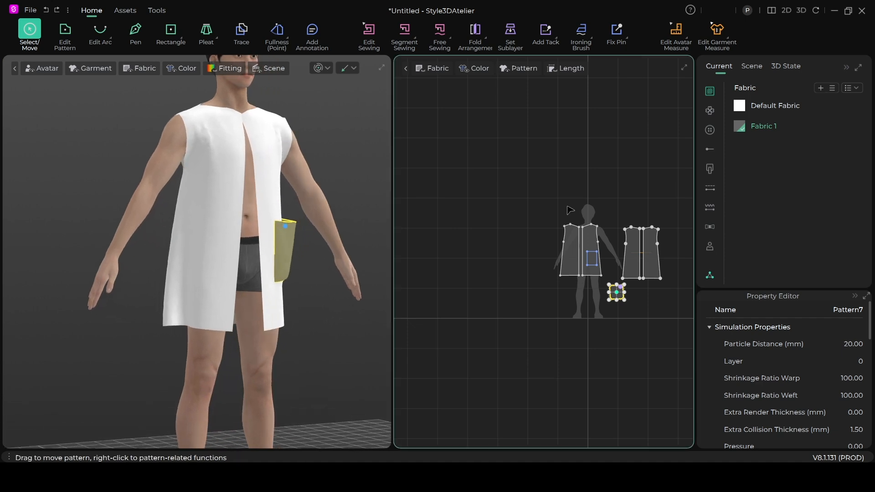
scroll(570, 210, "up", 2)
middle_click_drag(571, 206, 541, 177)
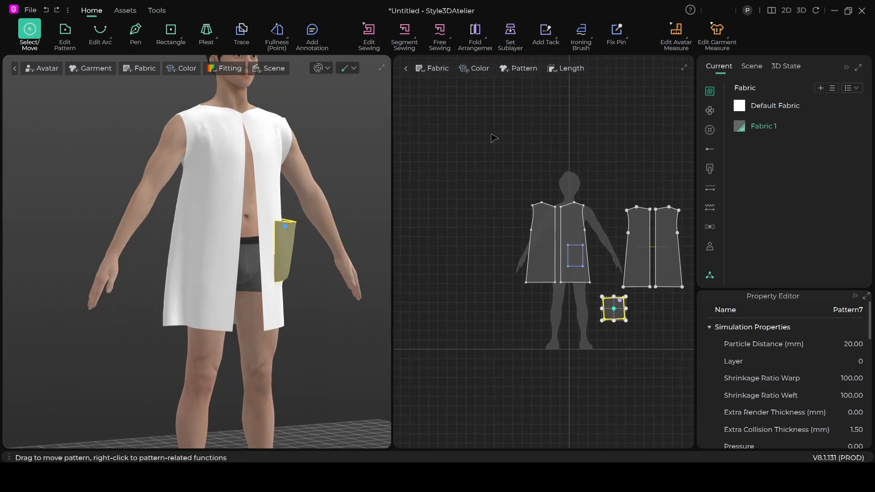
Move the underarm point of the avatar's right front panel slightly inward and briefly run the simulation to update the garment.
left_click(65, 31)
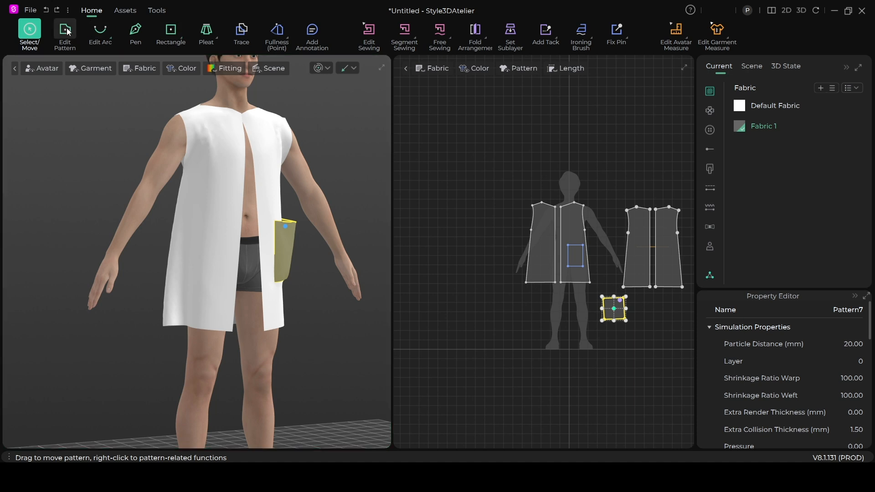
scroll(477, 174, "up", 2)
middle_click_drag(503, 187, 464, 161)
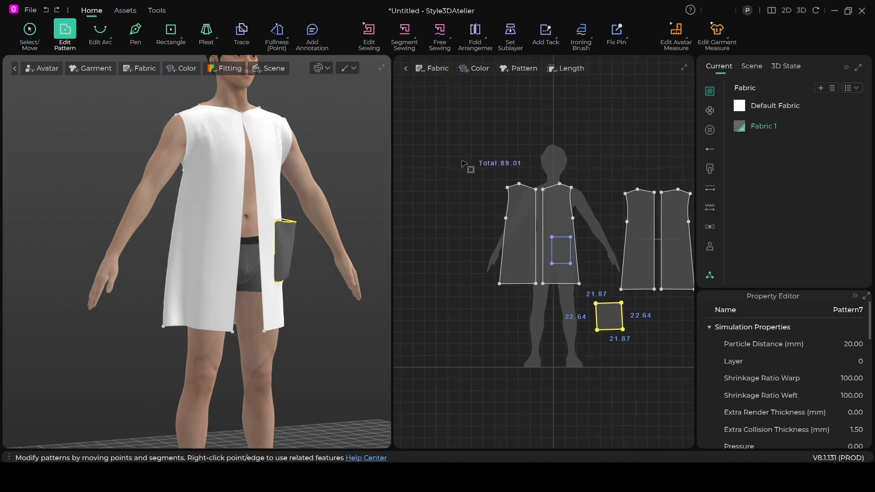
left_click(507, 218)
left_click_drag(507, 218, 508, 217)
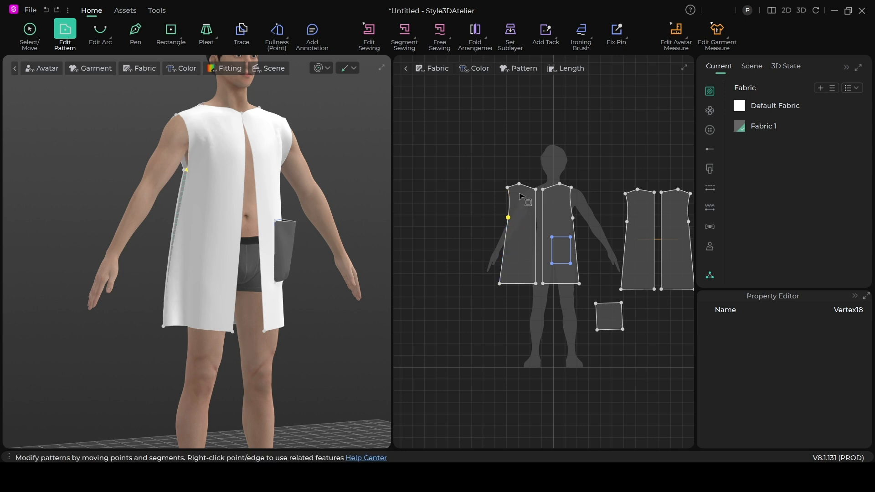
left_click(319, 69)
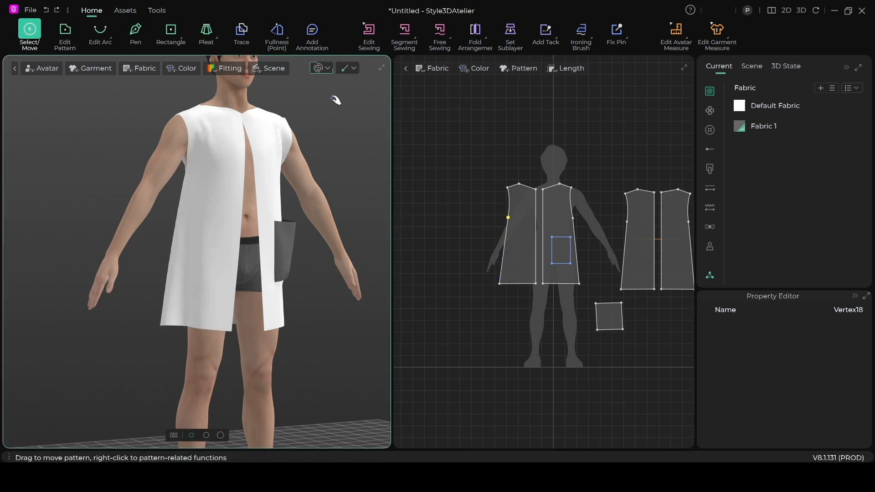
left_click(324, 68)
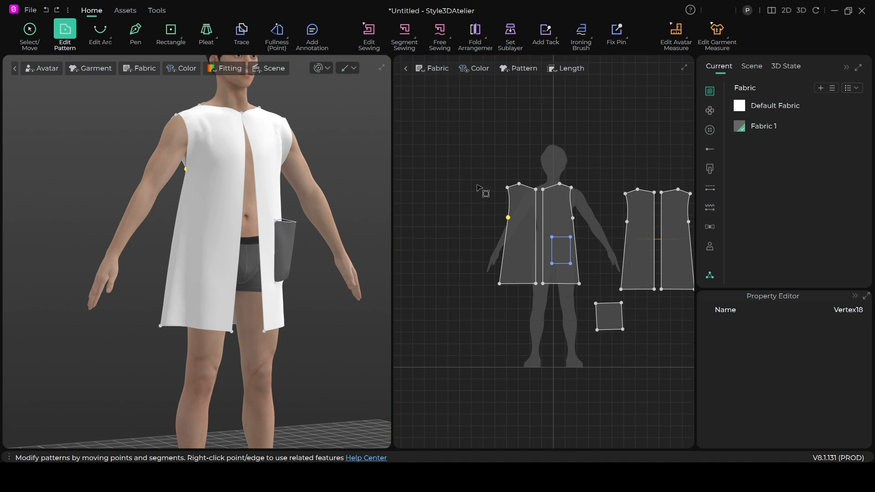
Measure the armhole curve lengths on the front and back panels in the pattern layout.
scroll(477, 187, "down", 2)
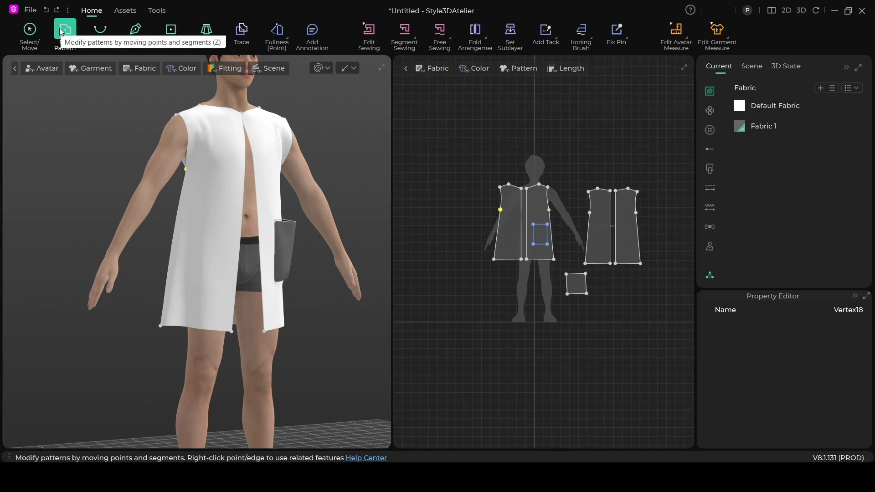
scroll(485, 228, "up", 2)
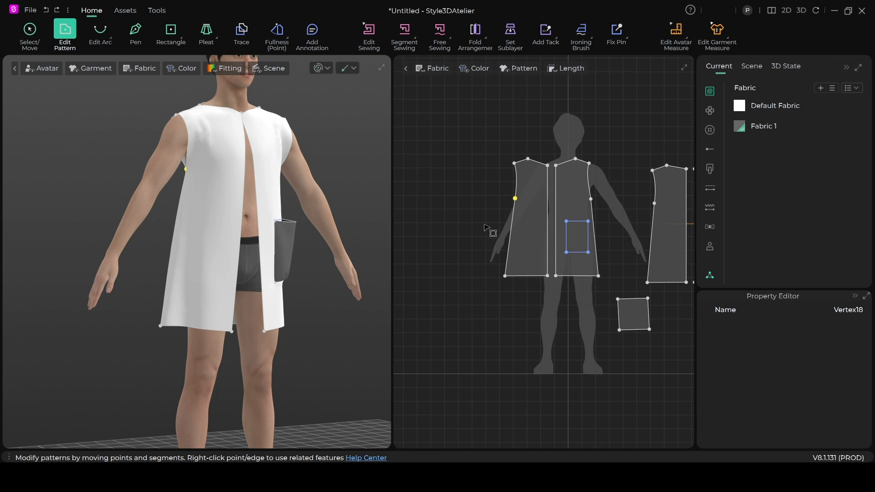
left_click(517, 181)
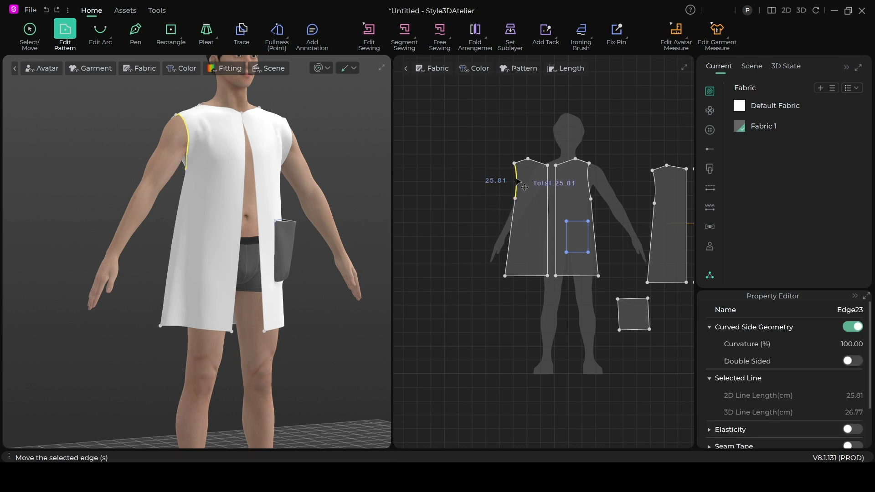
left_click(500, 200)
left_click(516, 185)
left_click(656, 193)
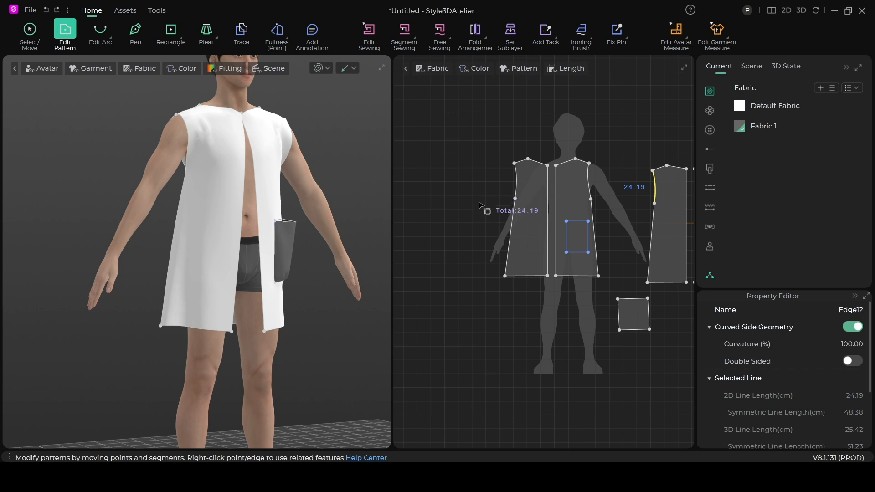
scroll(481, 206, "down", 2)
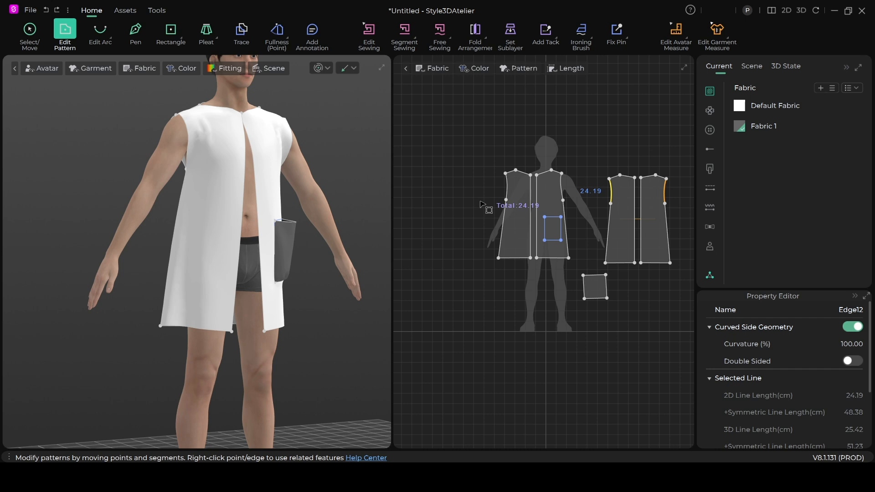
scroll(483, 203, "up", 1)
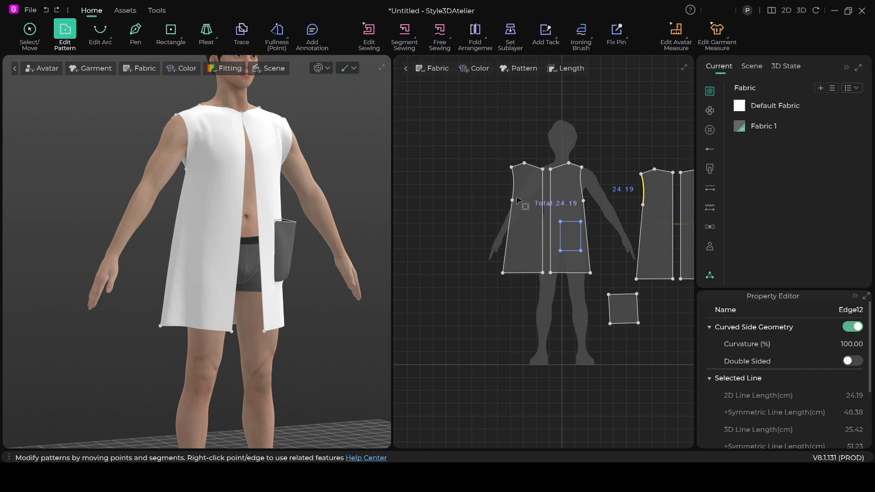
Create a rectangle pattern 52 cm wide and 30 cm high in the empty area beside the avatar silhouette's right arm.
left_click(171, 33)
middle_click_drag(463, 198, 565, 211)
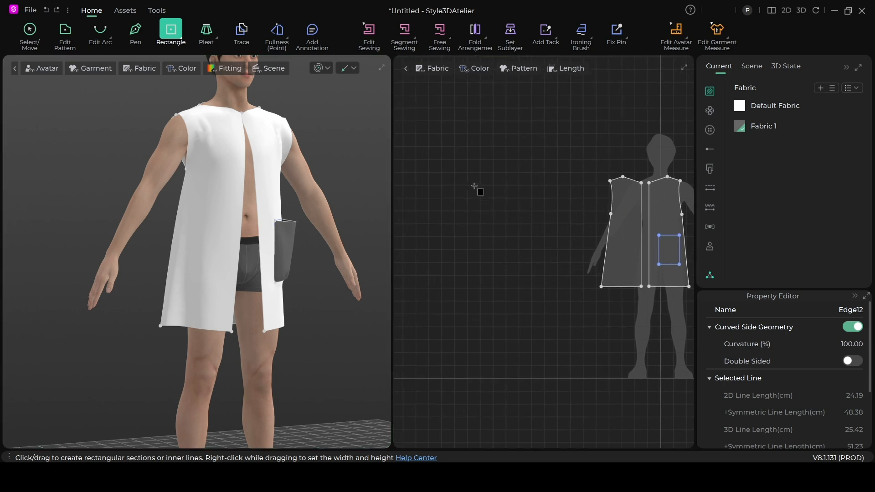
left_click(474, 186)
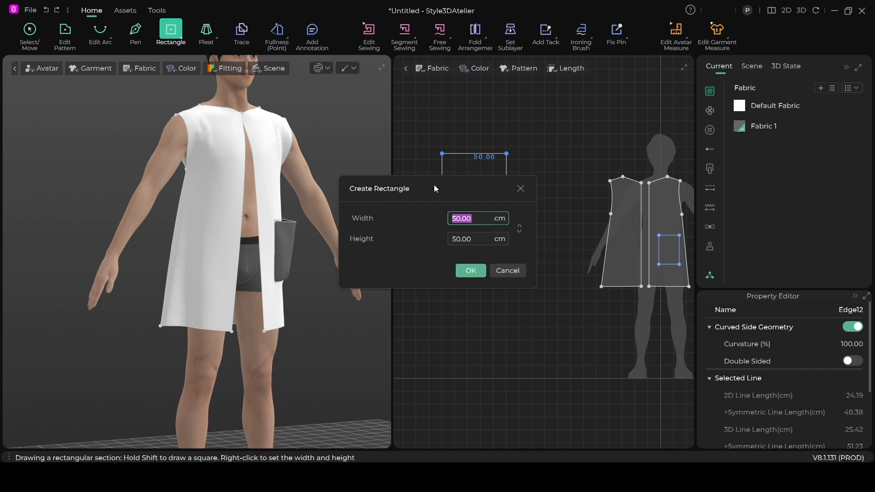
type("5")
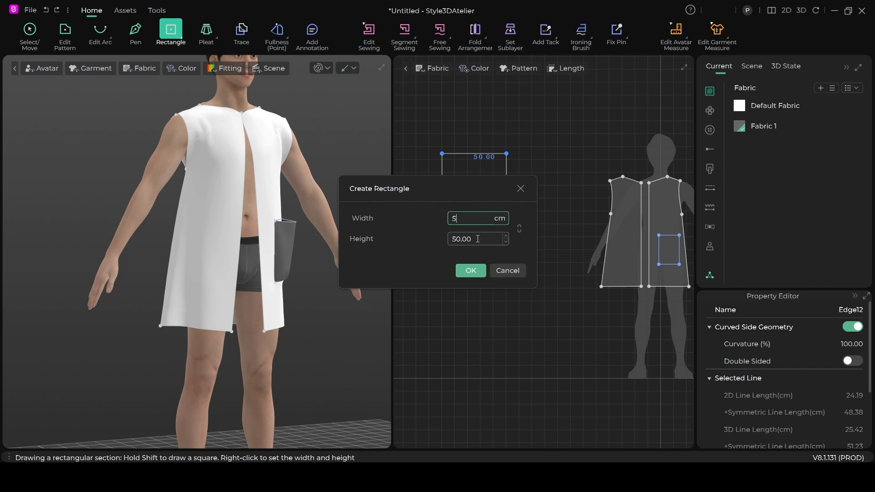
type("2")
left_click(478, 239)
type("30")
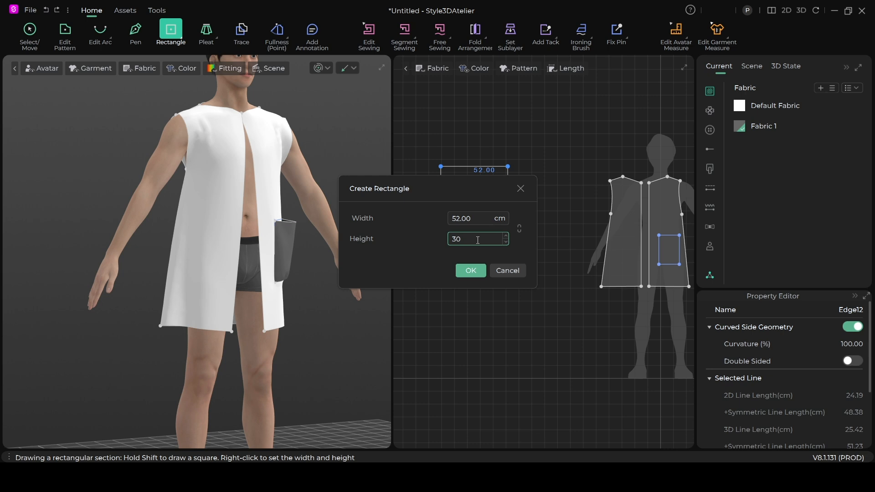
left_click(474, 270)
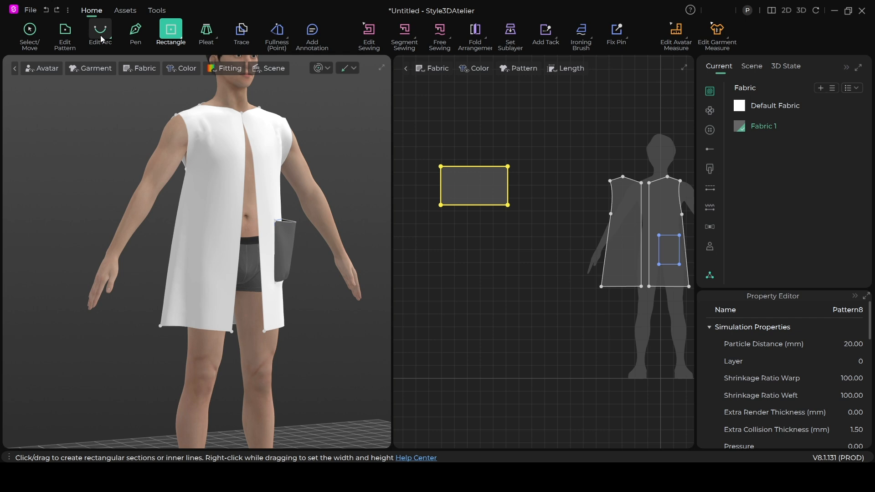
Add a midpoint to the new rectangle's upper edge, raise it to a peak, and convert it to a curve point.
left_click(182, 41)
left_click(196, 131)
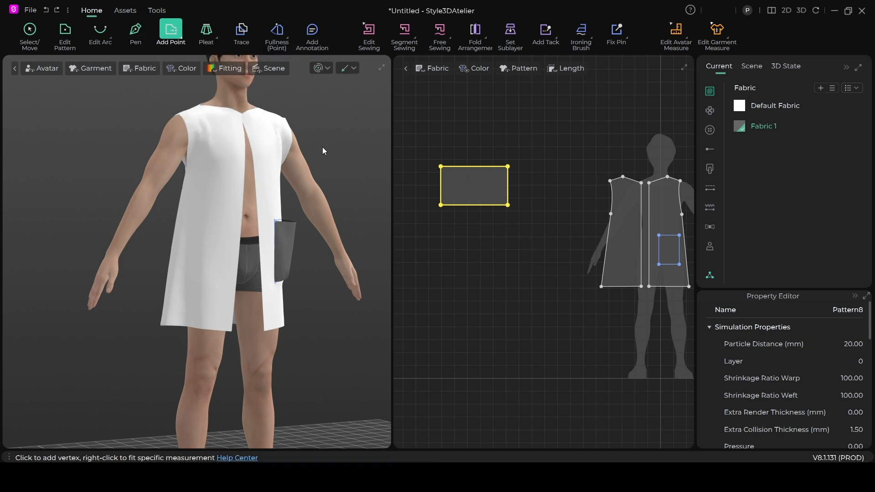
left_click(474, 167)
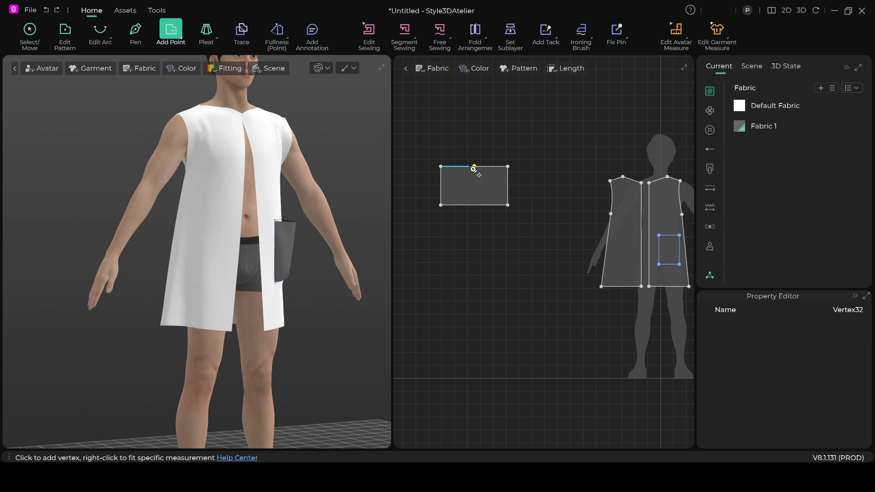
left_click(64, 33)
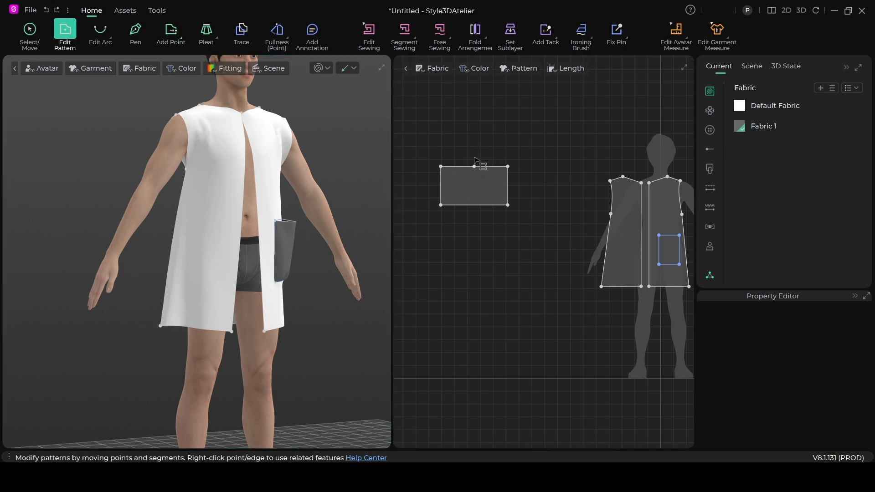
left_click_drag(475, 168, 474, 149)
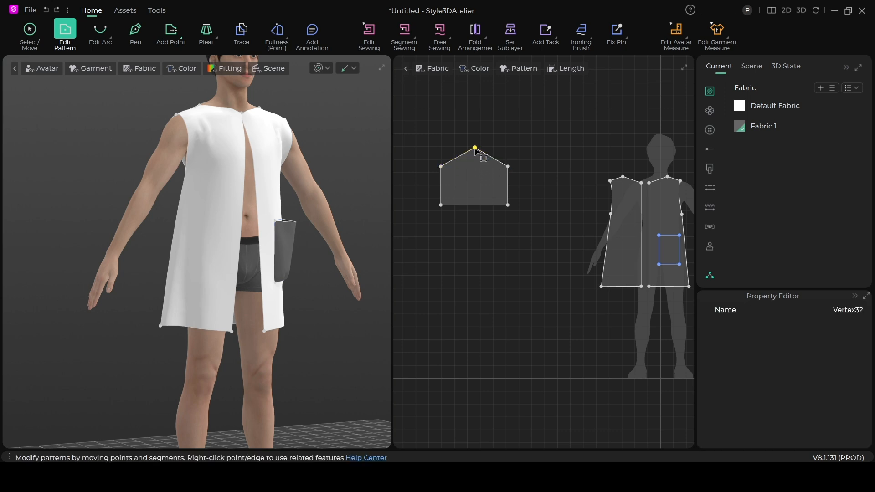
right_click(475, 149)
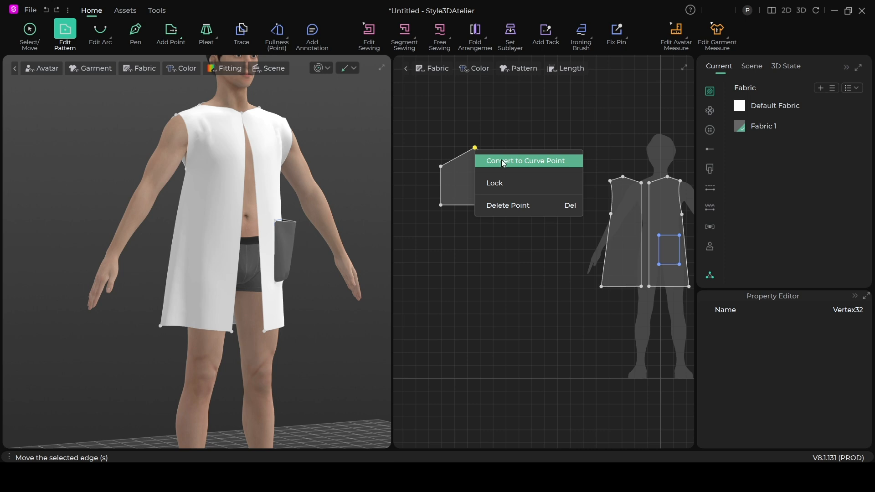
left_click(516, 163)
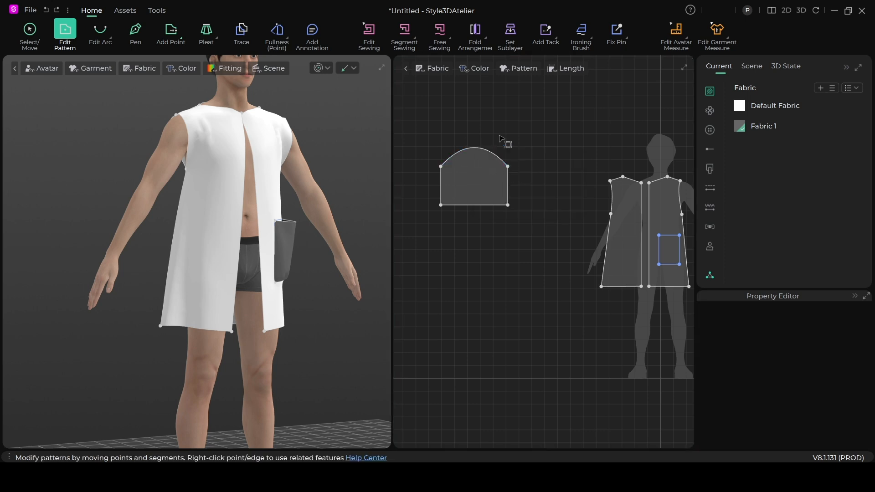
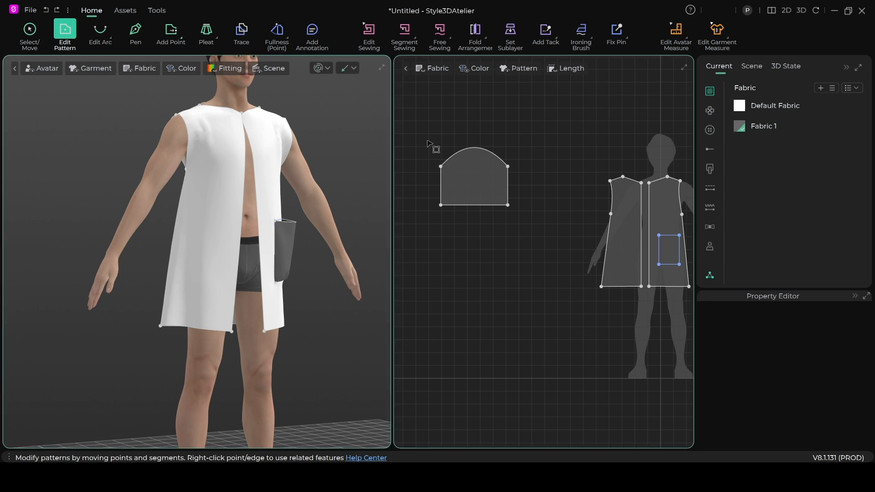
Check the length of the sleeve cap curve and flatten it slightly with Edit Arc to about 59.6 cm.
left_click(467, 150)
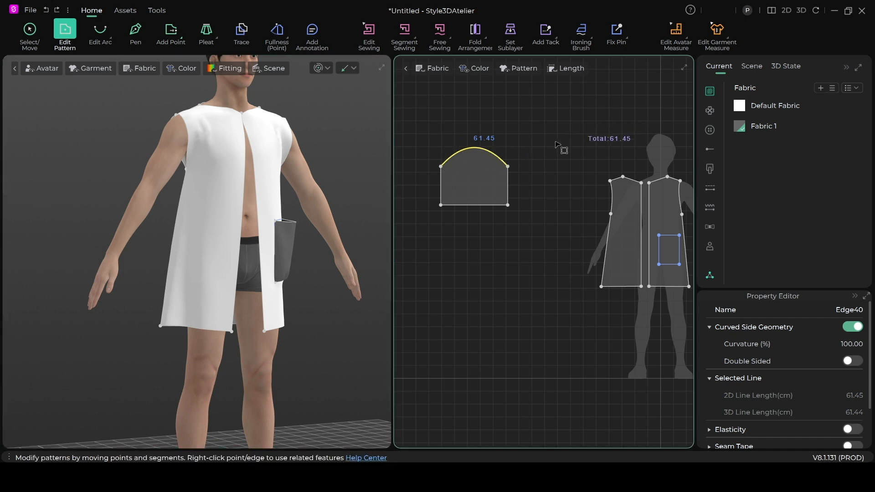
left_click(100, 33)
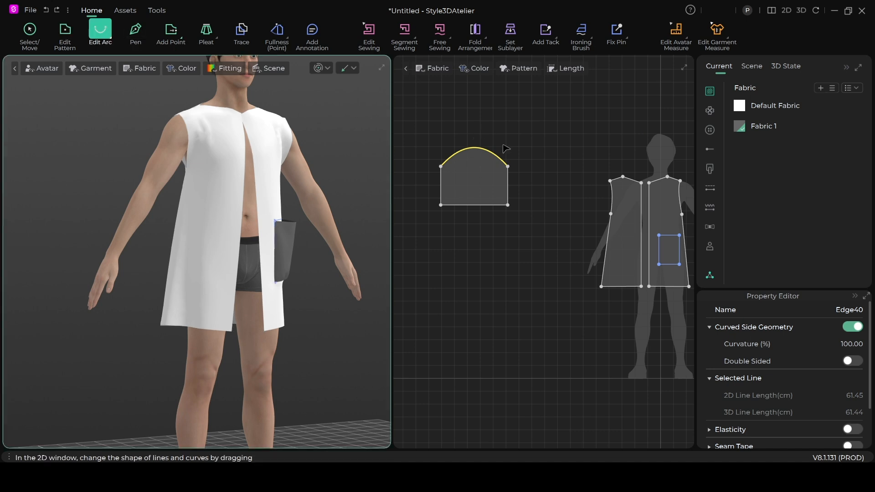
left_click(480, 139)
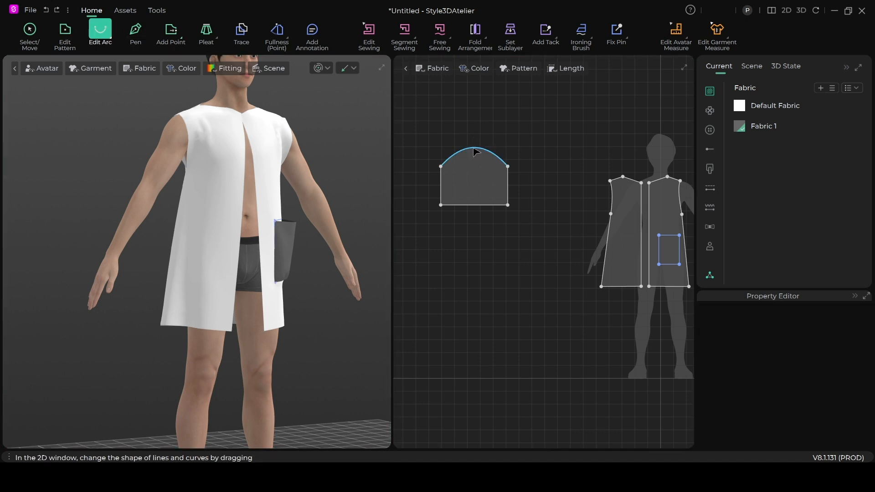
left_click(474, 152)
left_click_drag(473, 150, 473, 151)
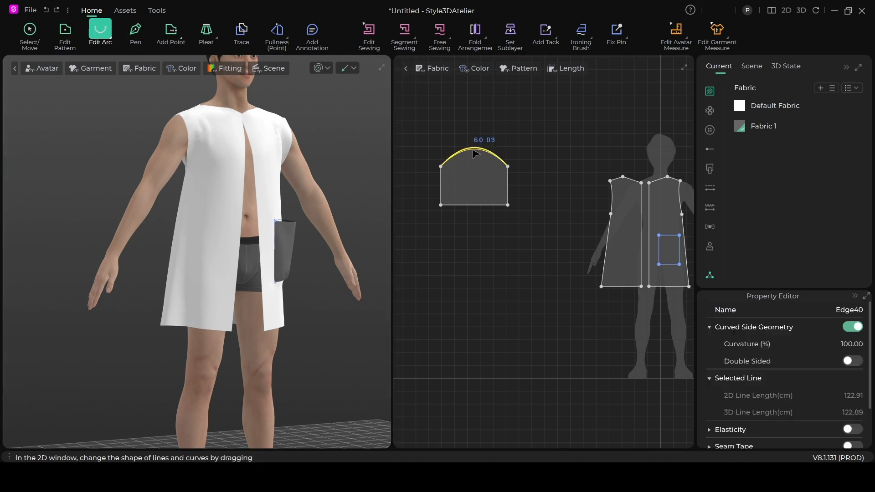
left_click_drag(475, 153, 472, 151)
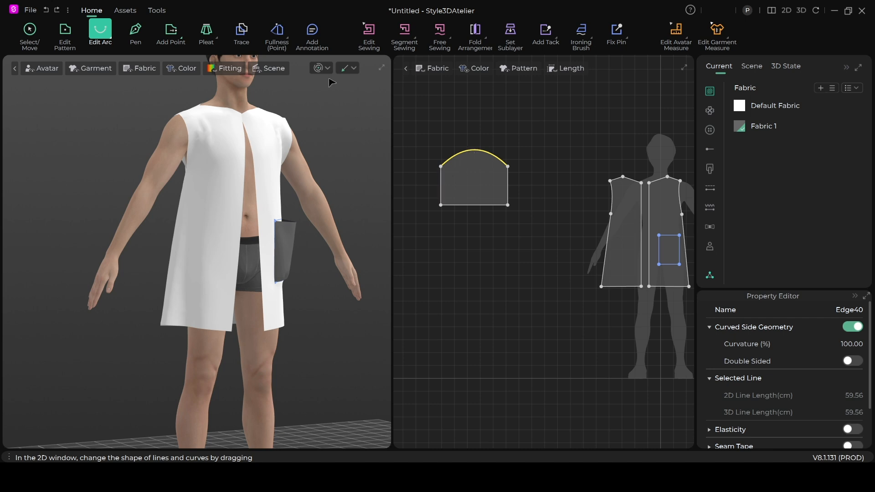
Add a point at the middle of the sleeve cap and, with Edit Curve, pull the curve points nearest both ends inward.
left_click(180, 43)
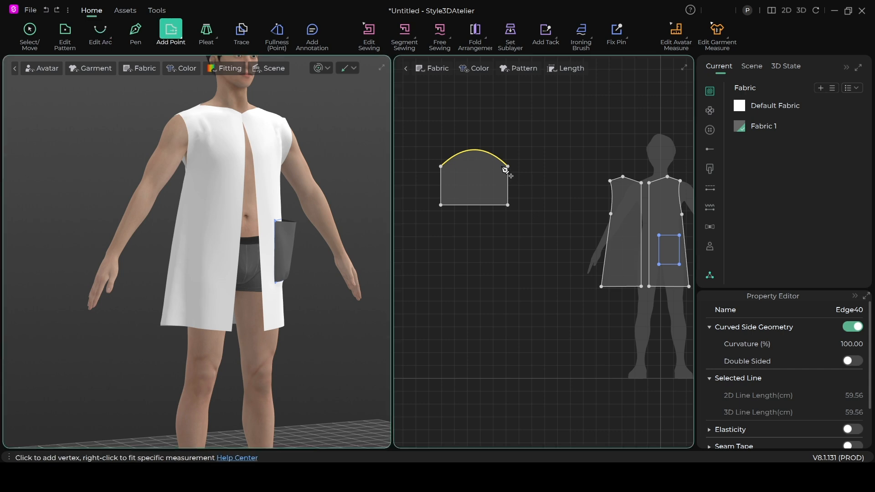
left_click(479, 153)
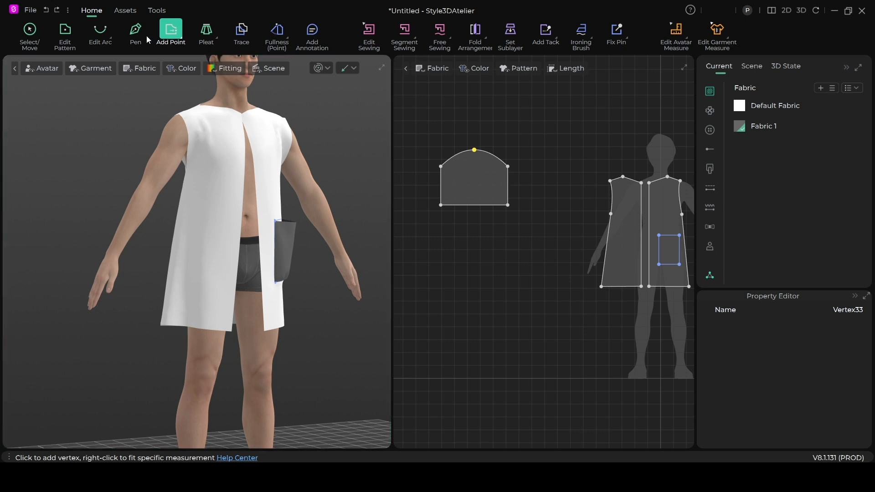
left_click(112, 43)
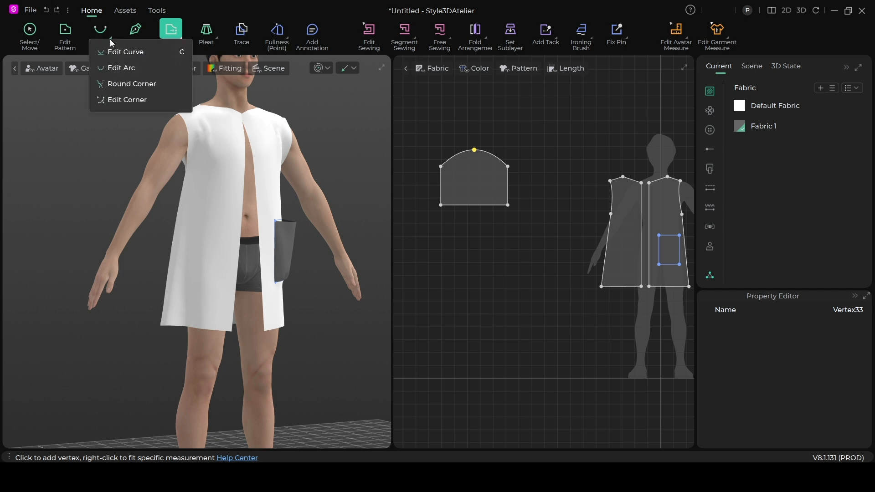
left_click(121, 53)
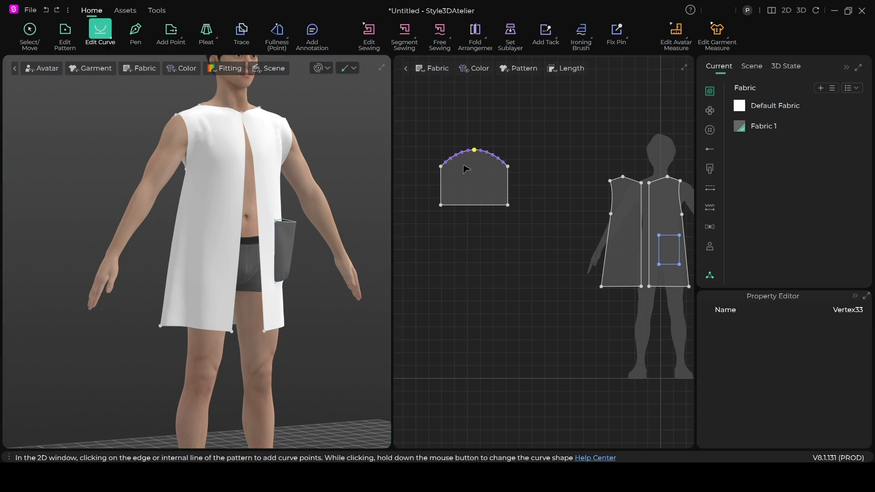
scroll(462, 170, "up", 3)
middle_click_drag(471, 167, 522, 231)
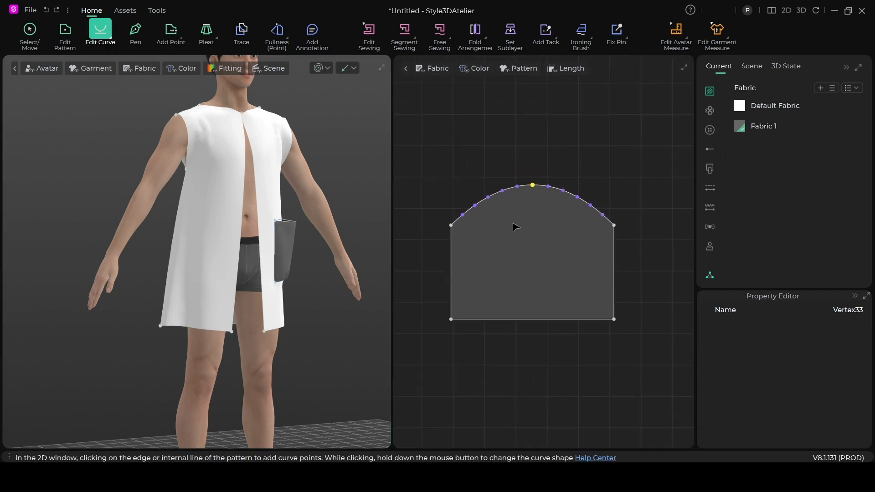
left_click(462, 216)
left_click_drag(463, 217, 466, 216)
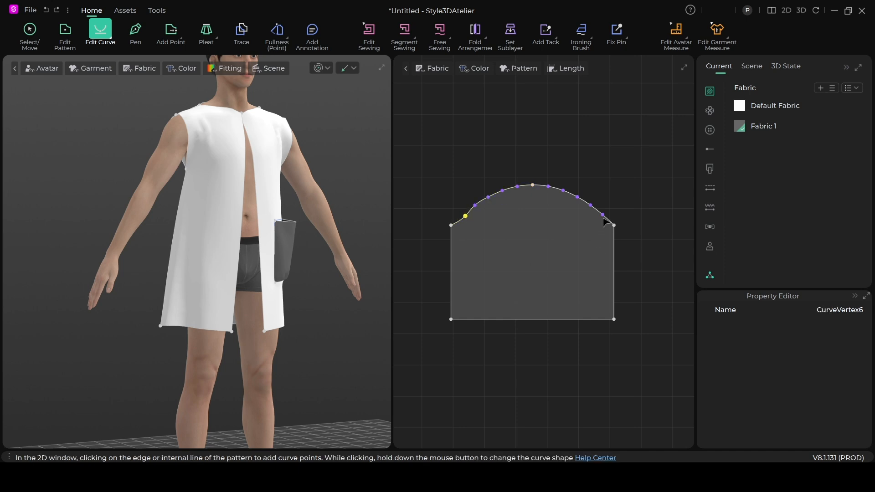
left_click_drag(603, 215, 600, 218)
scroll(611, 276, "down", 3)
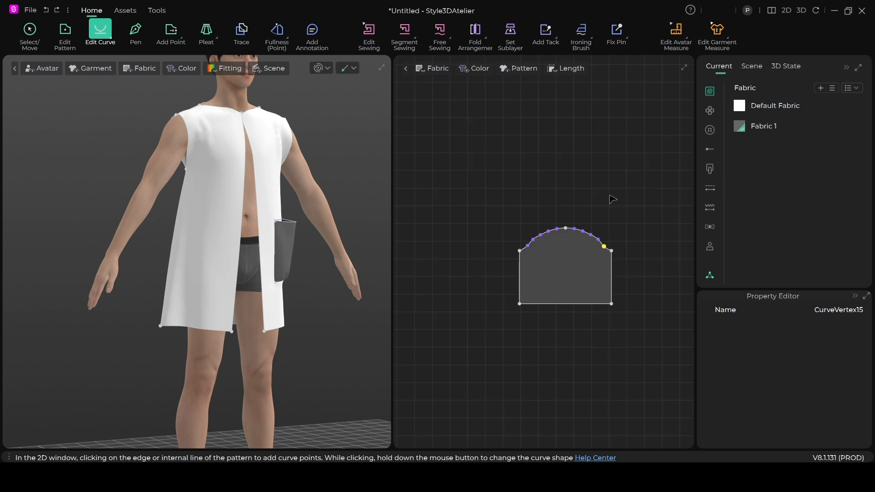
Select the sleeve pattern and bring it next to the avatar's right shoulder in the 3D window.
middle_click_drag(594, 204, 530, 158)
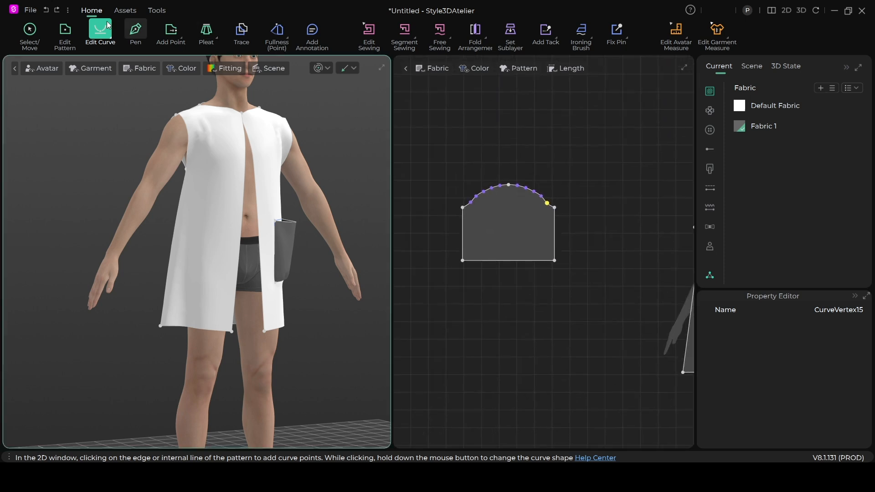
left_click(27, 35)
scroll(537, 198, "down", 3)
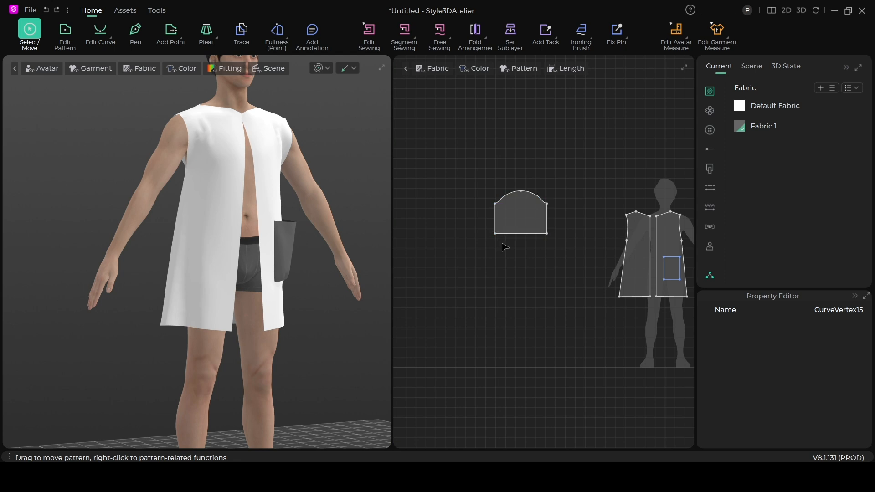
scroll(223, 237, "down", 5)
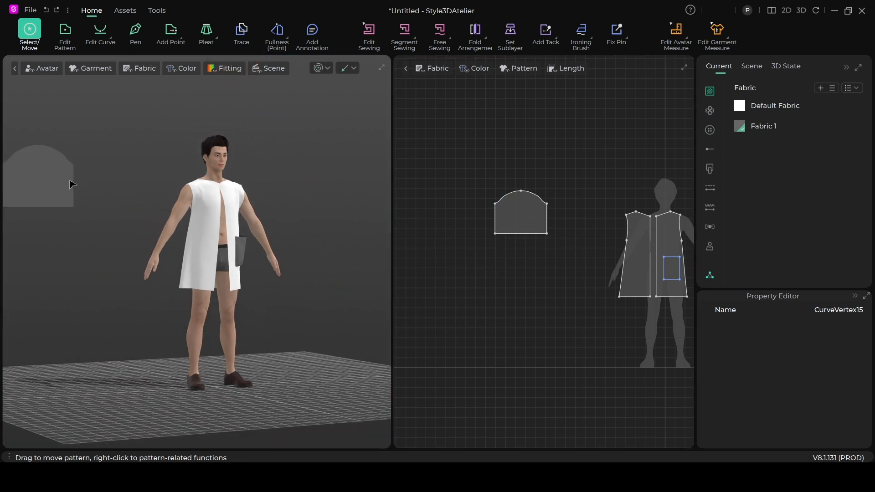
left_click_drag(64, 178, 202, 215)
right_click_drag(202, 216, 262, 260)
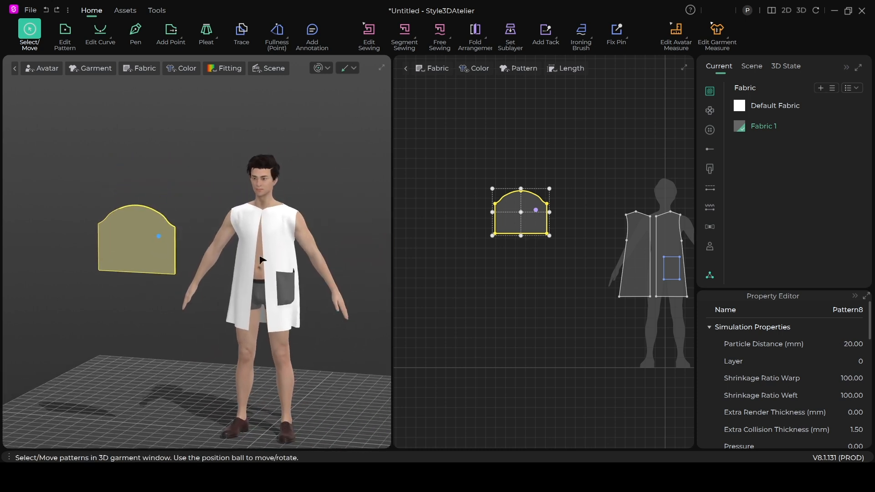
left_click_drag(155, 230, 226, 222)
right_click_drag(214, 303, 303, 276)
left_click_drag(213, 246, 169, 244)
scroll(196, 241, "up", 1)
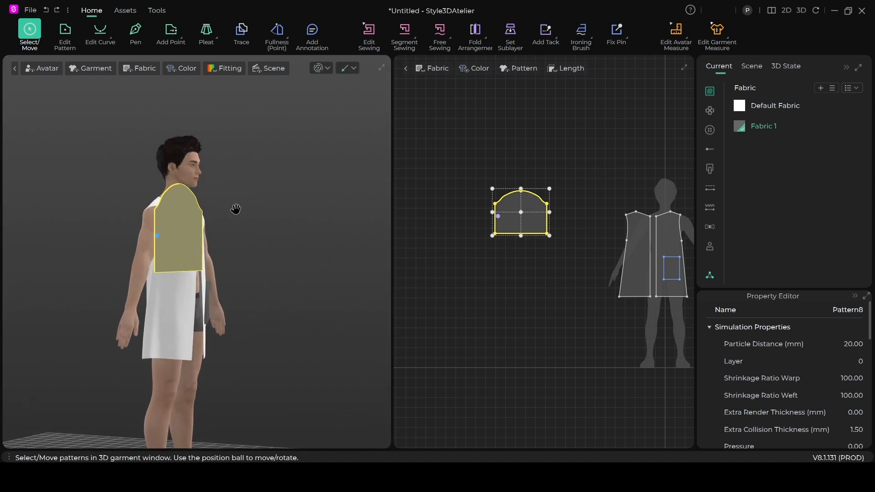
Shift the sleeve pattern with the 3D gizmo so it stands clear of the outer side of the avatar's right arm.
middle_click_drag(237, 211, 318, 208)
left_click_drag(253, 264, 222, 260)
left_click(228, 237)
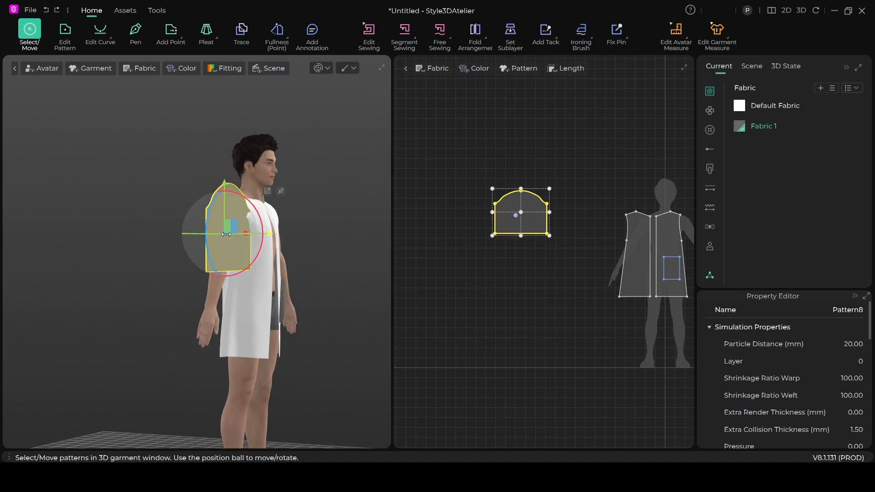
left_click_drag(245, 233, 198, 231)
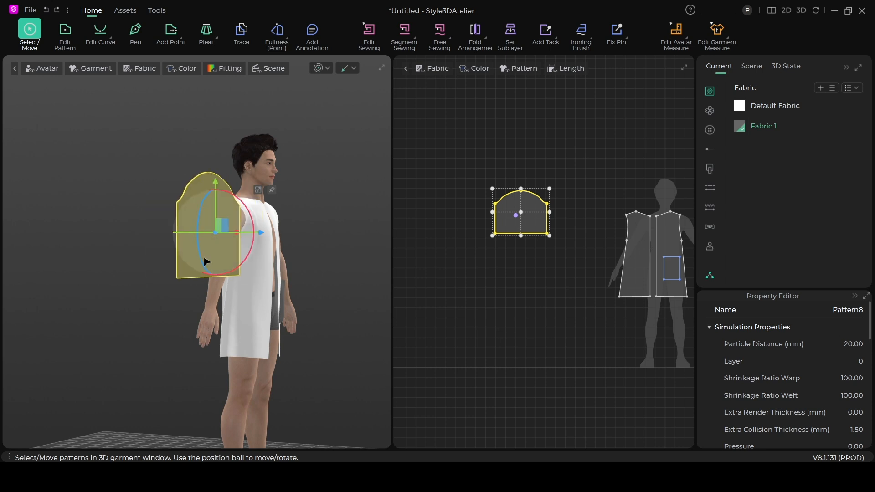
left_click(353, 233)
right_click_drag(287, 264, 267, 275)
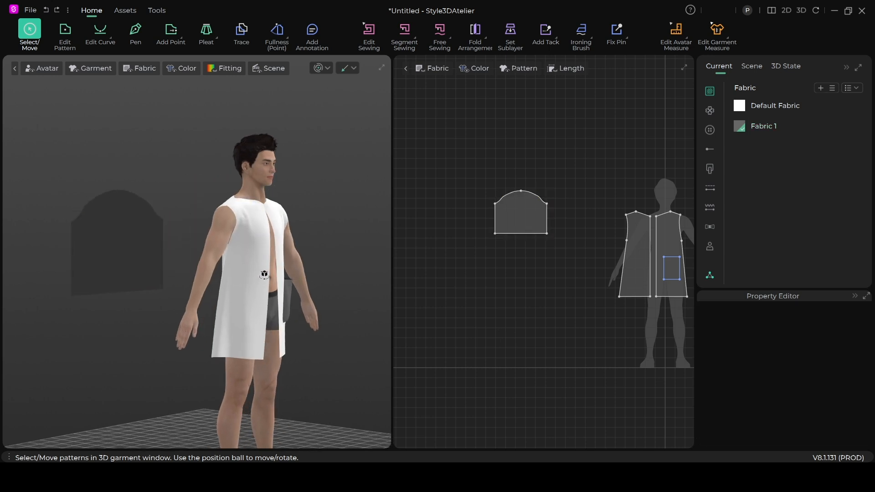
left_click(185, 228)
left_click_drag(185, 229, 231, 231)
left_click(333, 232)
Move the sleeve pattern back in close to the outer side of the avatar's right upper arm.
scroll(331, 246, "down", 1)
right_click_drag(321, 260, 248, 268)
left_click_drag(9, 251, 199, 241)
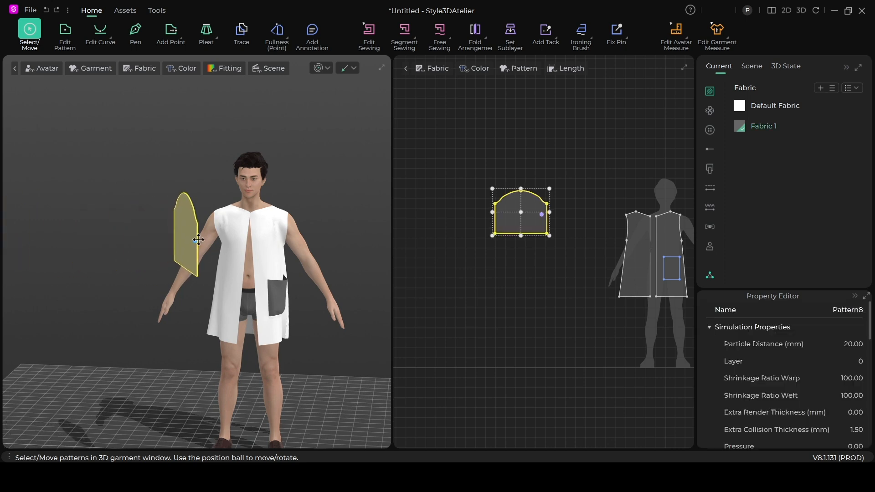
right_click_drag(198, 240, 310, 259)
left_click_drag(131, 239, 65, 250)
right_click_drag(161, 297, 39, 299)
right_click_drag(89, 264, 75, 273)
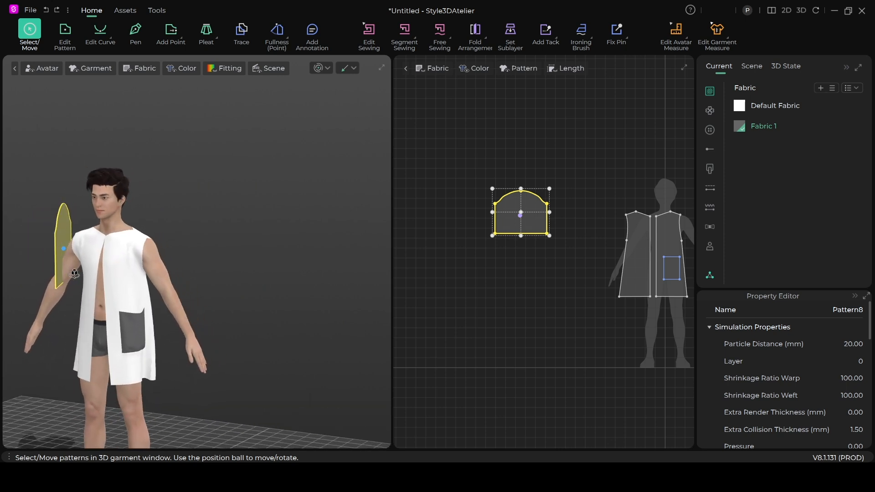
middle_click_drag(96, 262, 192, 250)
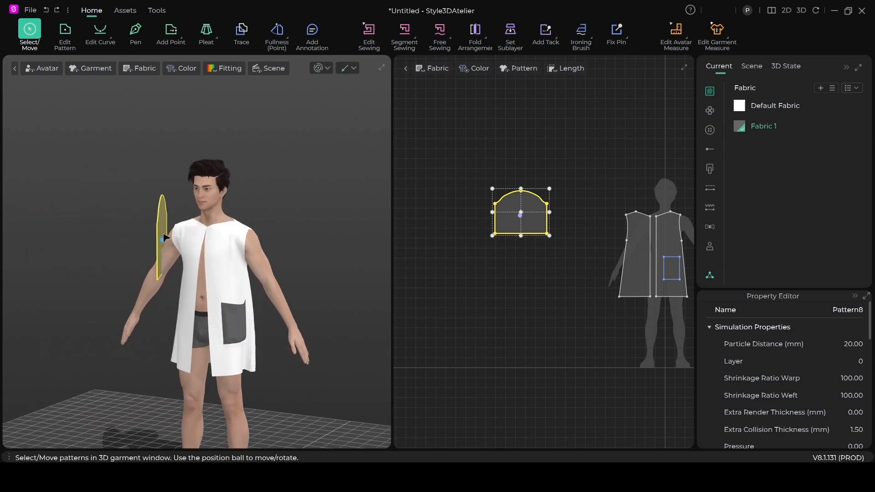
Tilt the sleeve pattern with the gizmo so it follows the slope of the avatar's right arm.
left_click(162, 234)
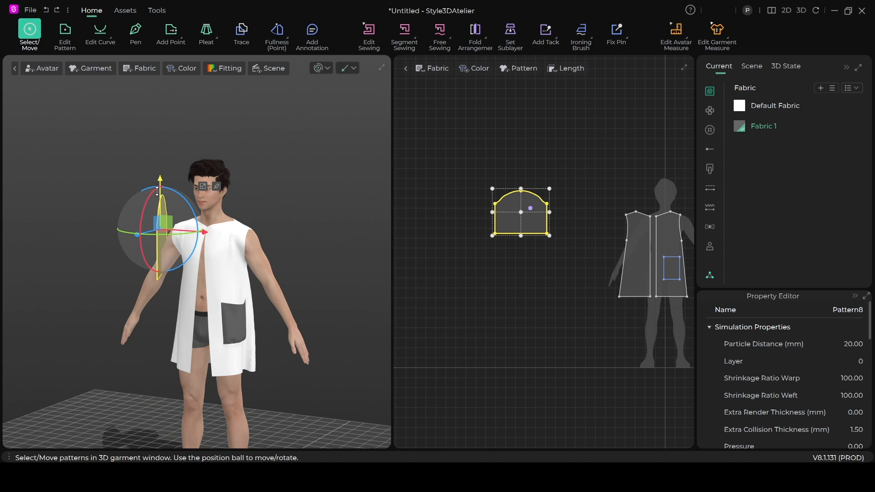
left_click_drag(159, 188, 157, 249)
right_click_drag(171, 286, 258, 325)
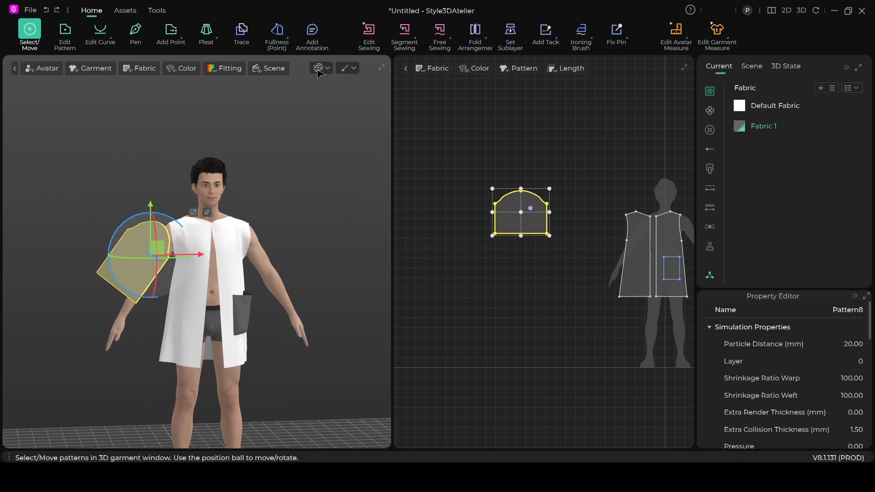
With Segment Sewing, sew the two halves of the sleeve cap to the front and back edges of the avatar's right armhole.
left_click(406, 31)
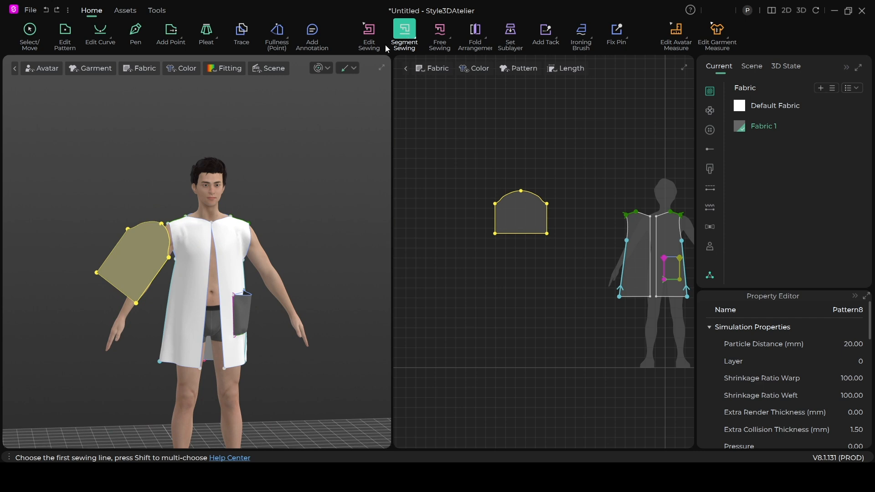
scroll(185, 256, "up", 5)
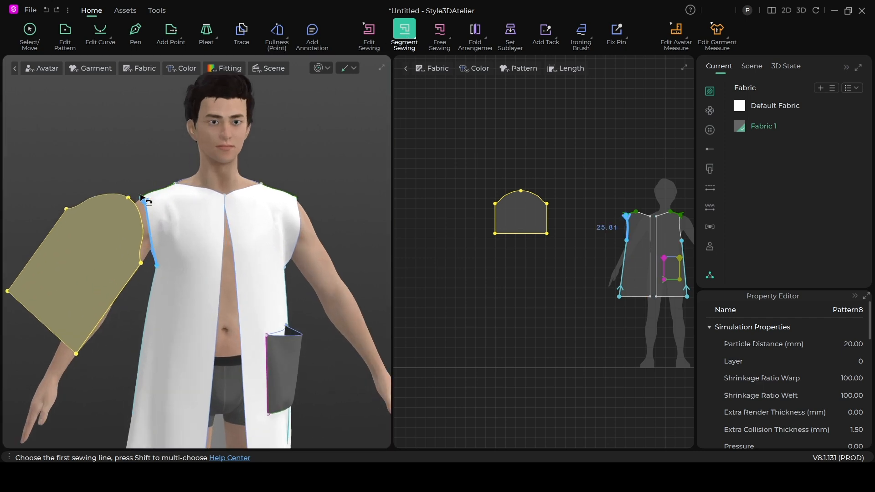
left_click(141, 212)
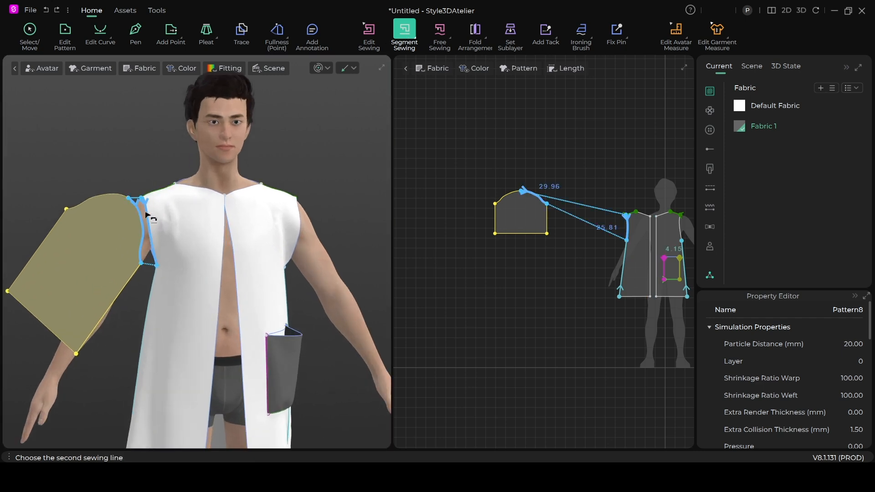
left_click(146, 218)
right_click_drag(207, 269, 288, 295)
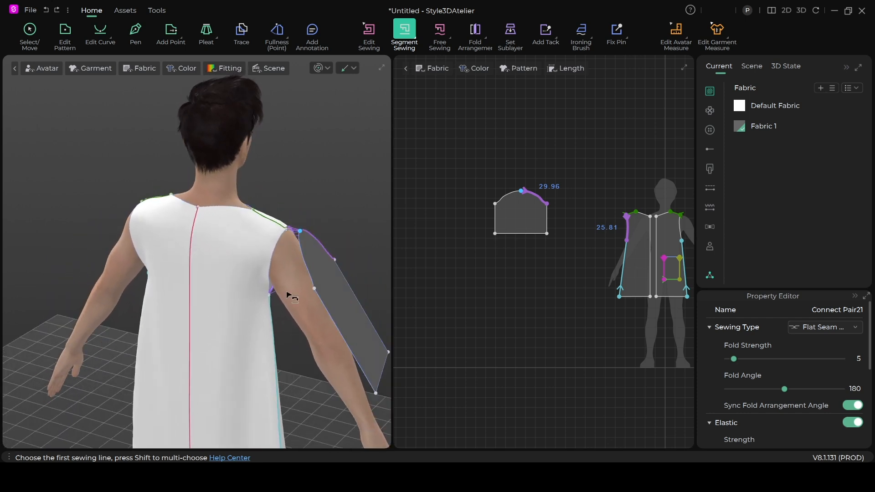
left_click(278, 244)
left_click(300, 252)
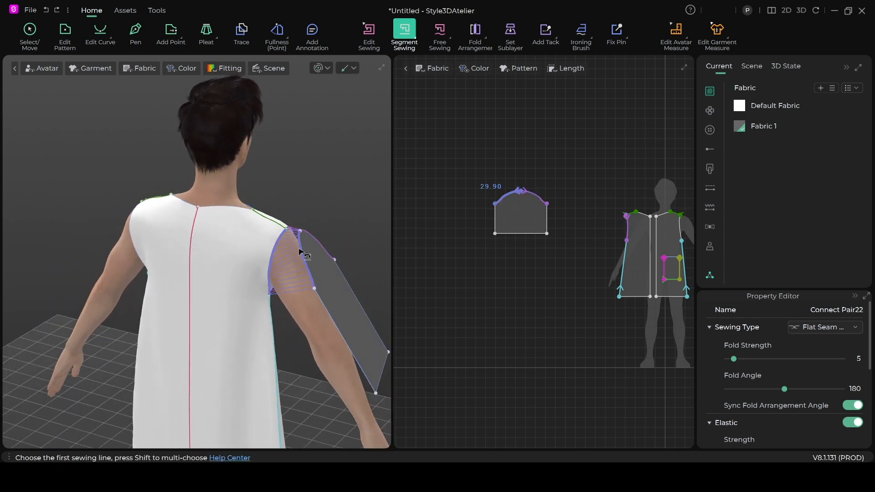
Run the simulation to attach the sleeve to the armhole and pull it into place over the right arm.
left_click(320, 69)
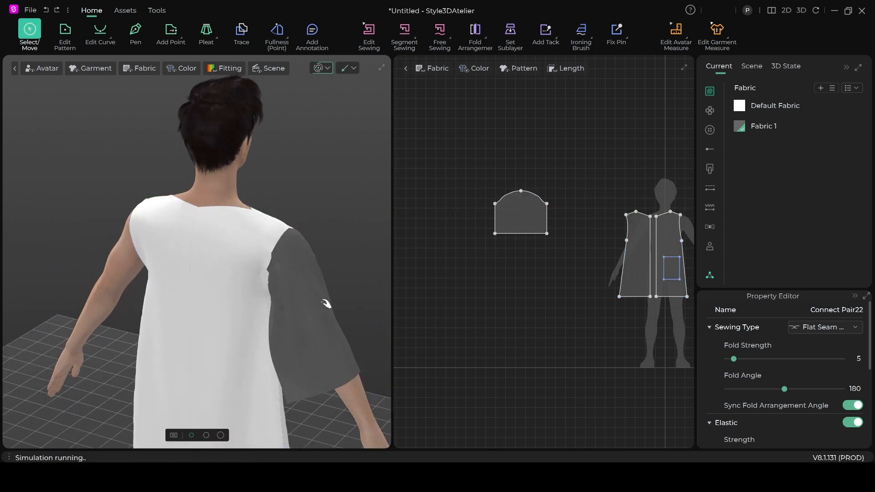
right_click_drag(330, 324, 182, 305)
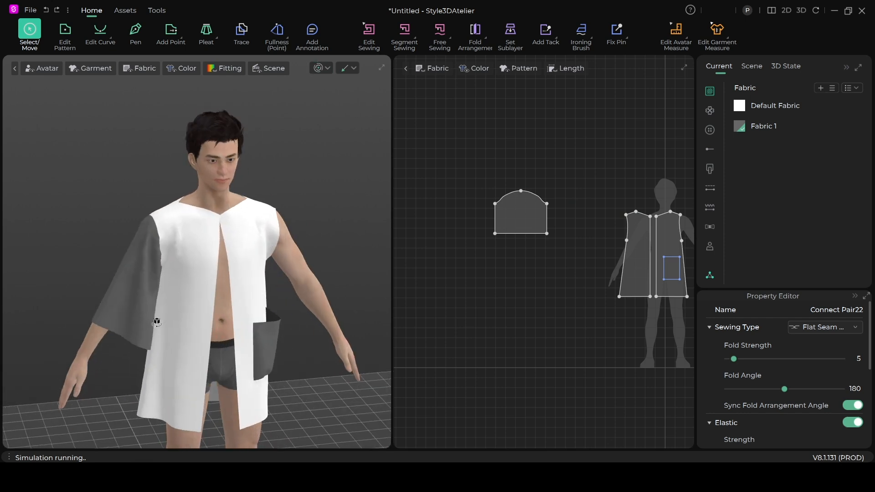
left_click(96, 290)
left_click_drag(92, 288, 91, 301)
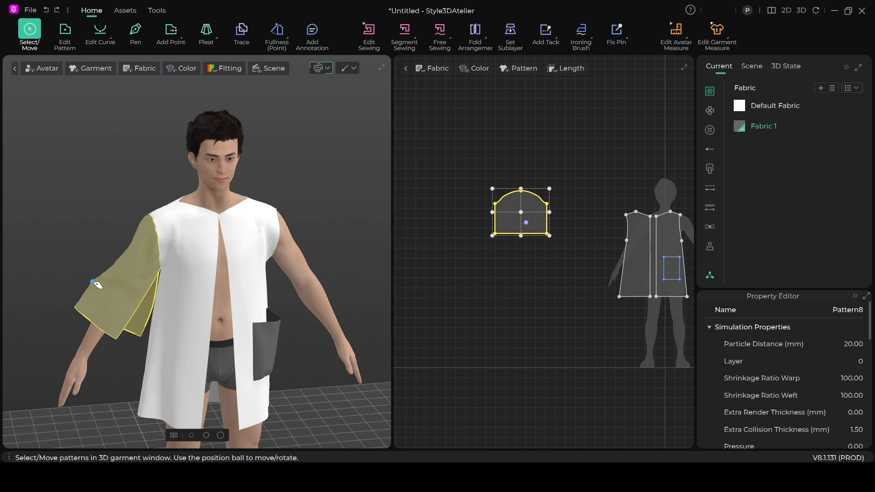
Sew the sleeve's two straight side edges together with Segment Sewing, then simulate and pull the sleeve down the arm.
key("n")
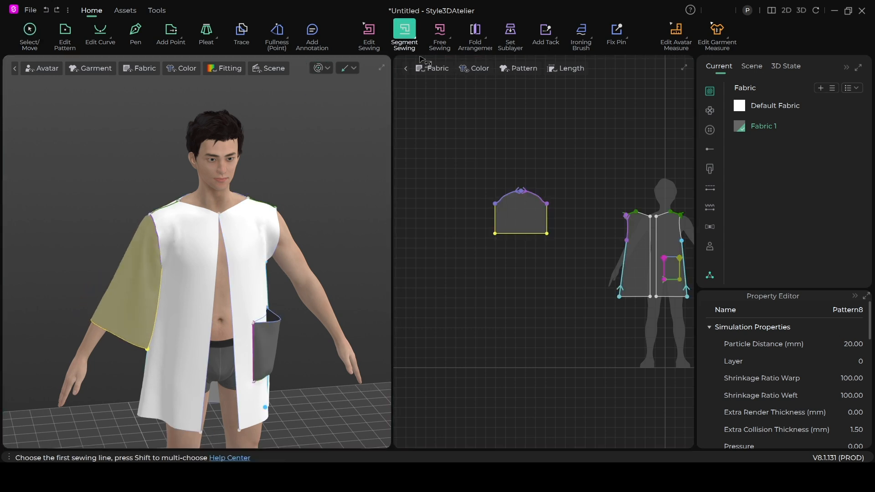
left_click(497, 222)
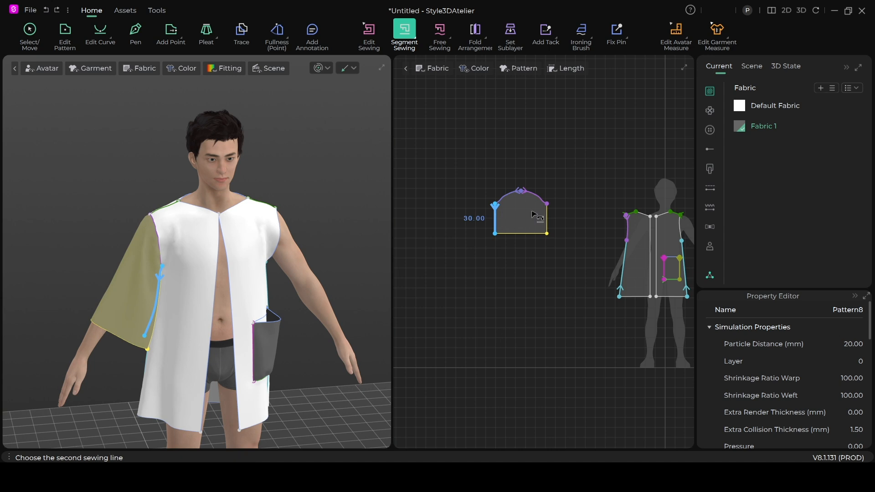
left_click(547, 216)
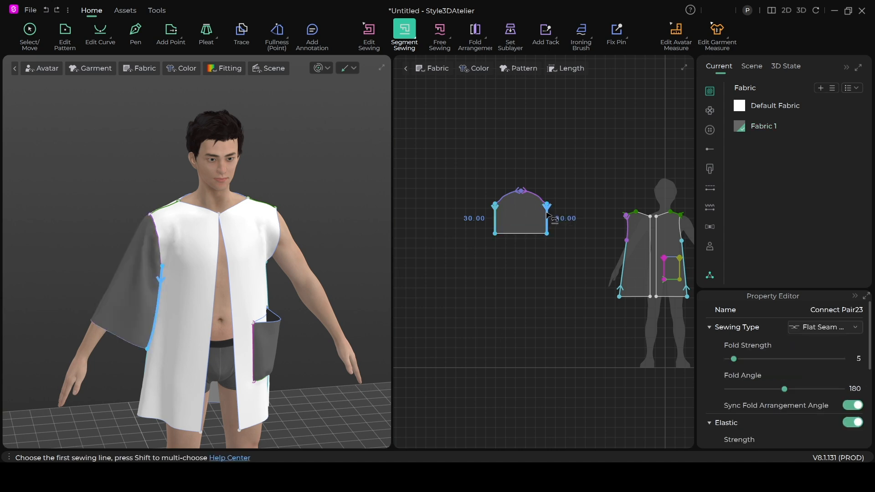
key("a")
left_click(114, 298)
left_click_drag(114, 298, 105, 325)
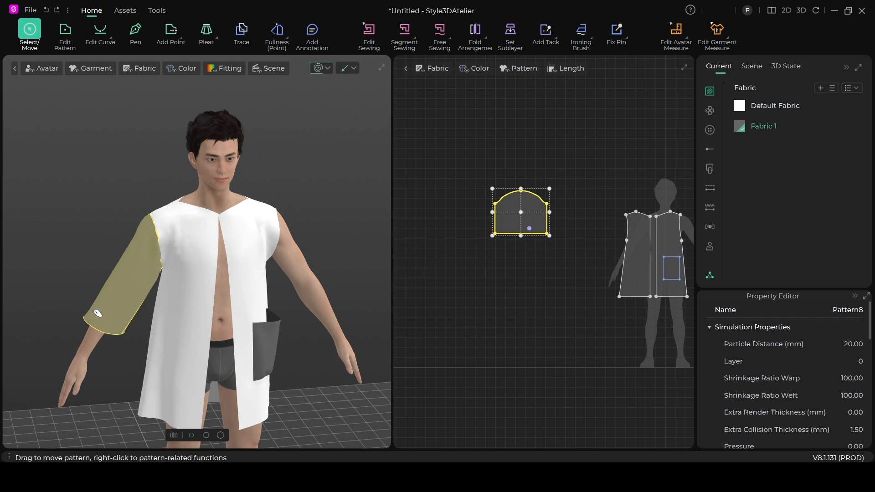
left_click(434, 163)
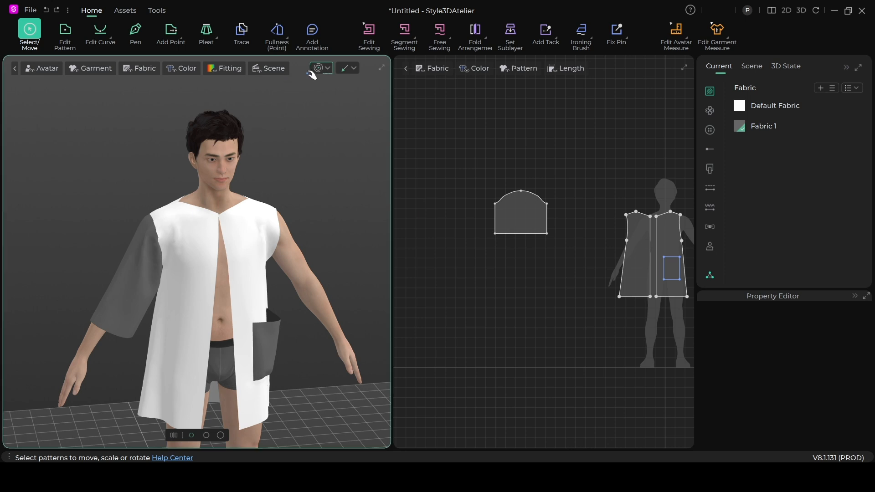
Try to lengthen the sleeve by moving its hem edge downward with Edit Pattern.
key("n")
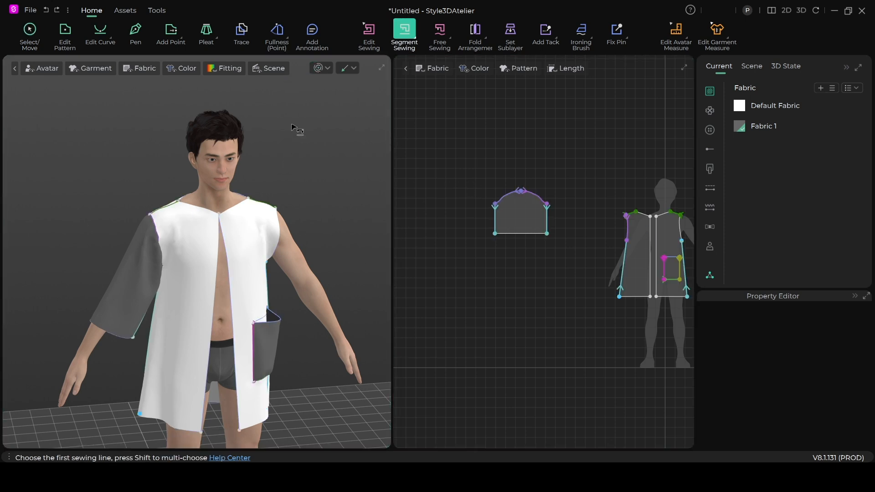
scroll(473, 341, "down", 3)
middle_click_drag(514, 323, 472, 261)
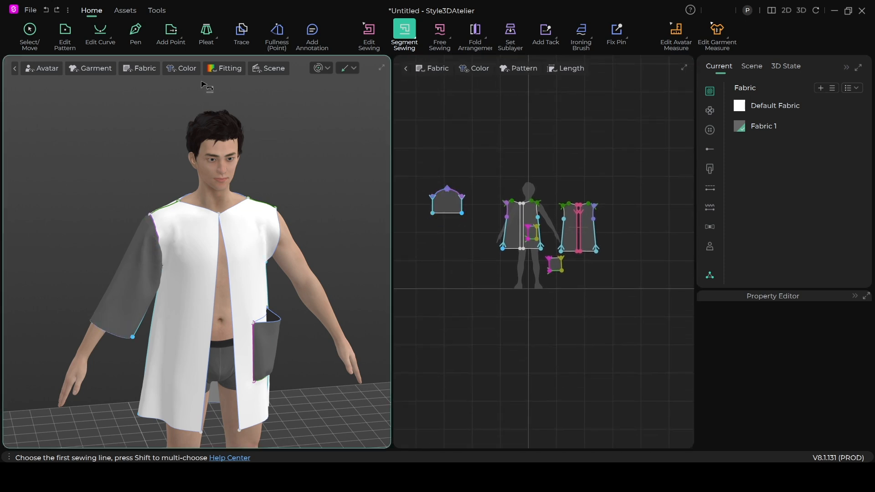
left_click(67, 35)
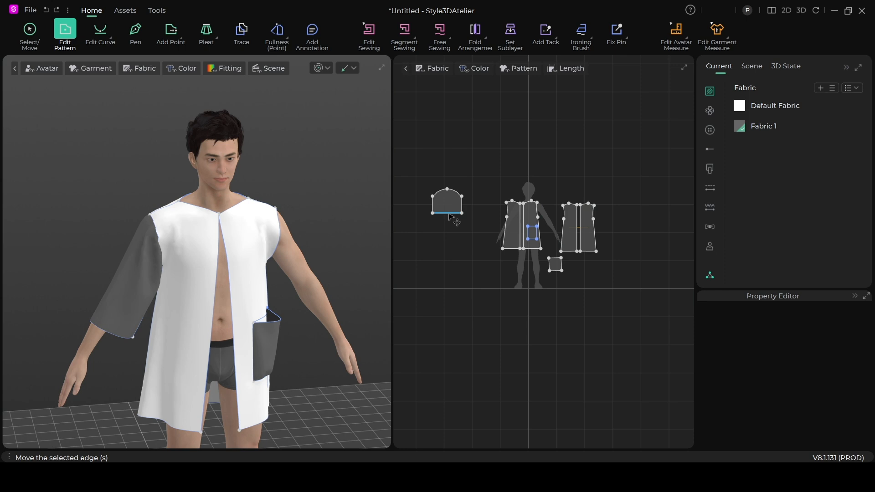
left_click_drag(448, 217, 448, 229)
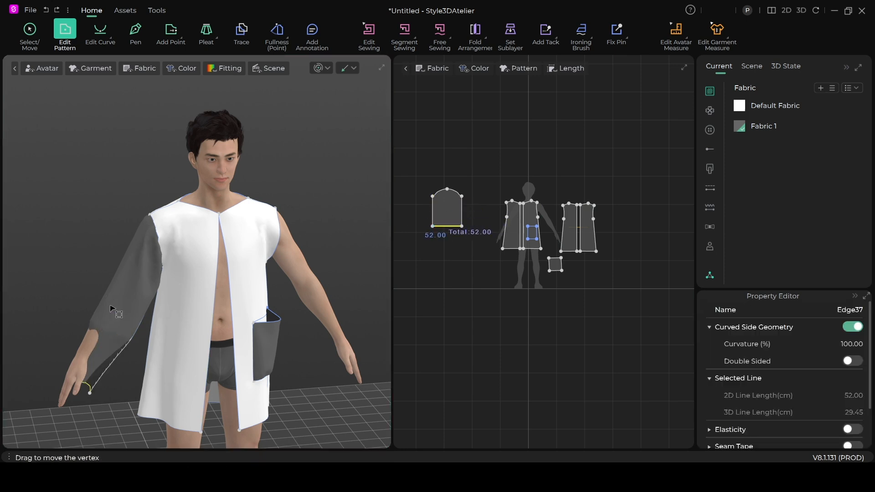
Simulate the lengthened sleeve and tug it around the avatar's right forearm to adjust its drape.
key("space")
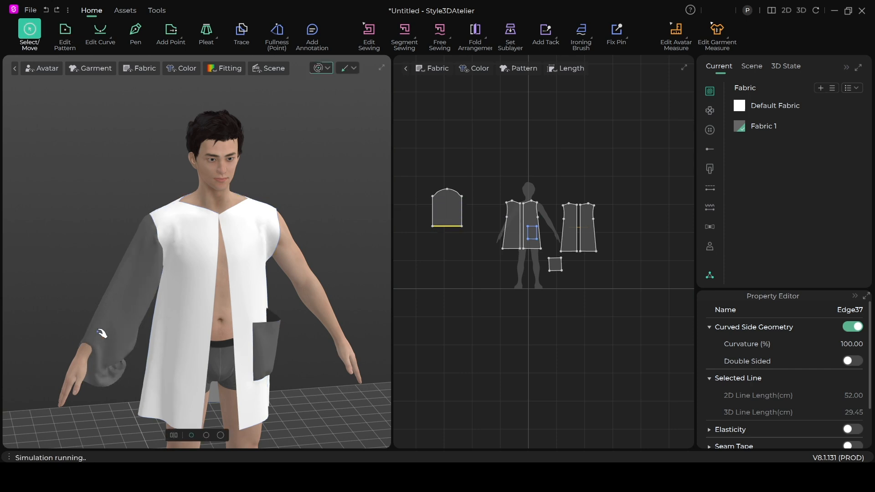
left_click(101, 334)
left_click_drag(99, 348, 35, 310)
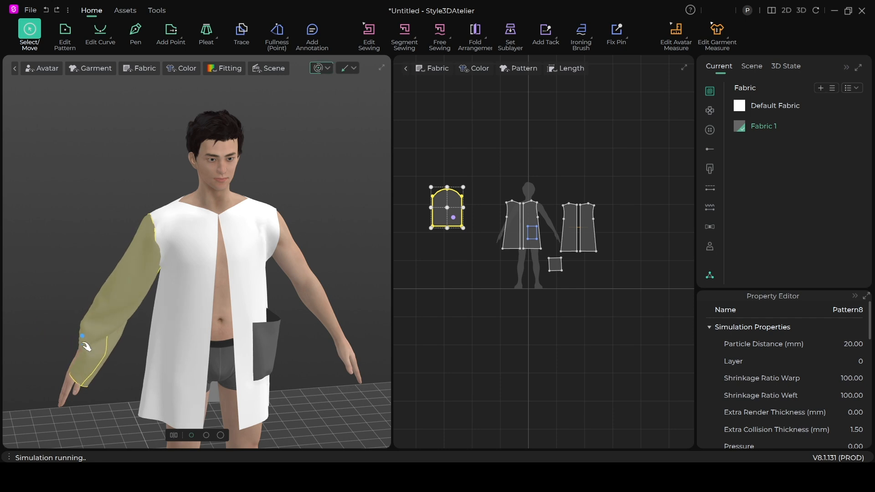
mouse_move(86, 347)
left_mouse_down()
mouse_move(21, 299)
mouse_move(103, 348)
left_mouse_up()
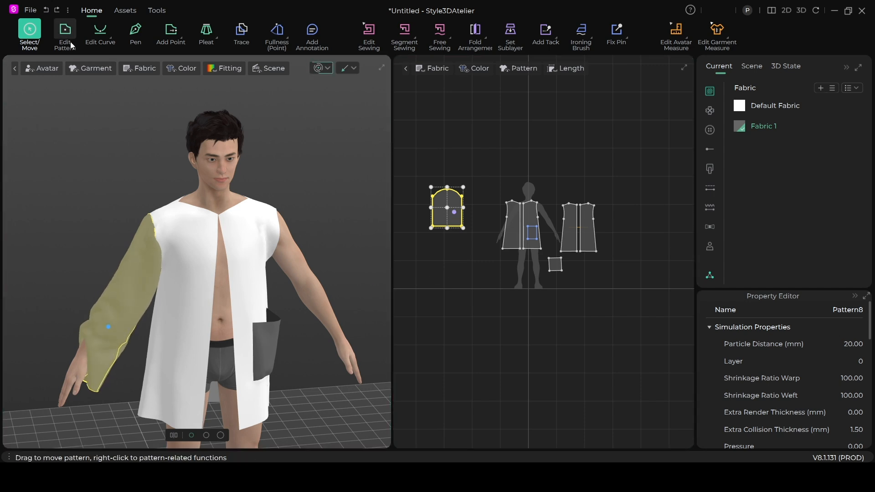
Undo the sleeve drape adjustments and the lengthening of its hem.
key("ctrl+z")
key("ctrl+z")
key("ctrl+z")
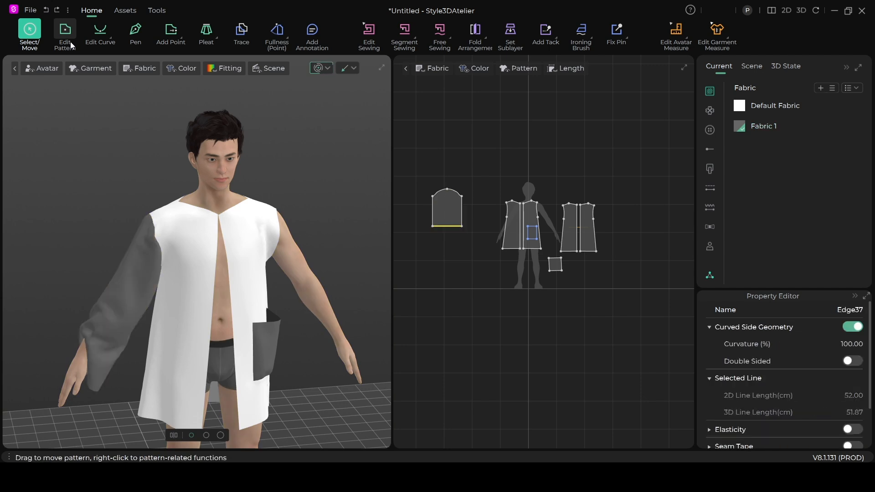
key("ctrl+z")
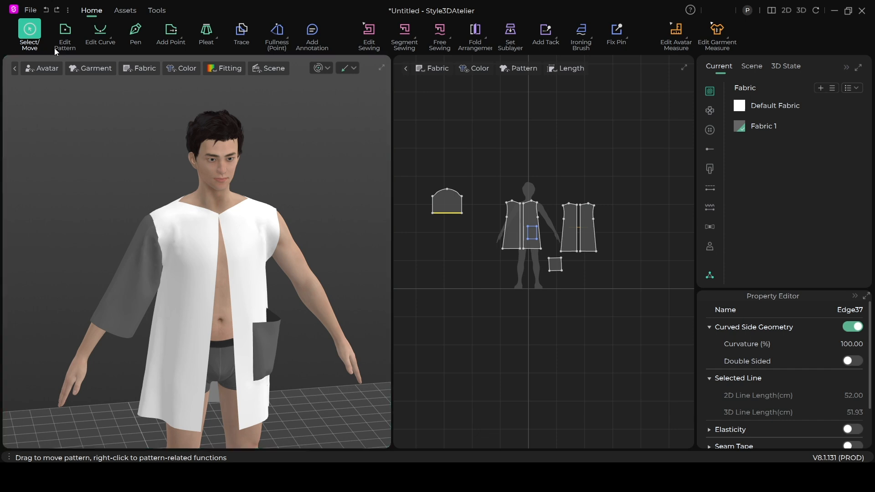
Lengthen the sleeve with Edit Pattern by moving its hem down until the side edges measure about 42 cm, and simulate the drape.
left_click(64, 33)
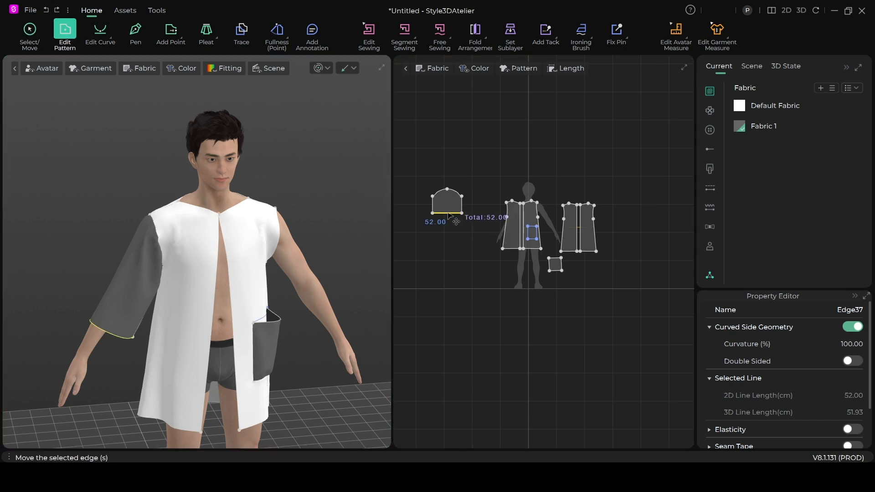
left_click_drag(448, 214, 449, 222)
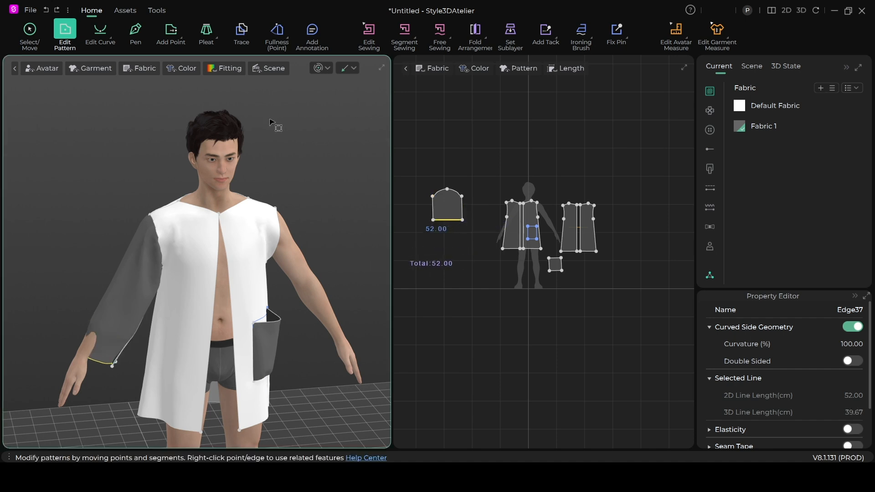
left_click(320, 70)
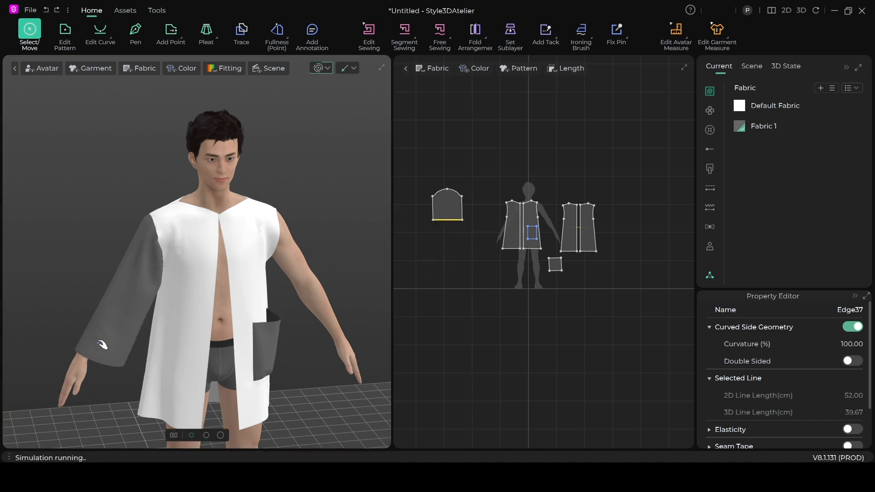
left_click(86, 346)
scroll(217, 318, "down", 2)
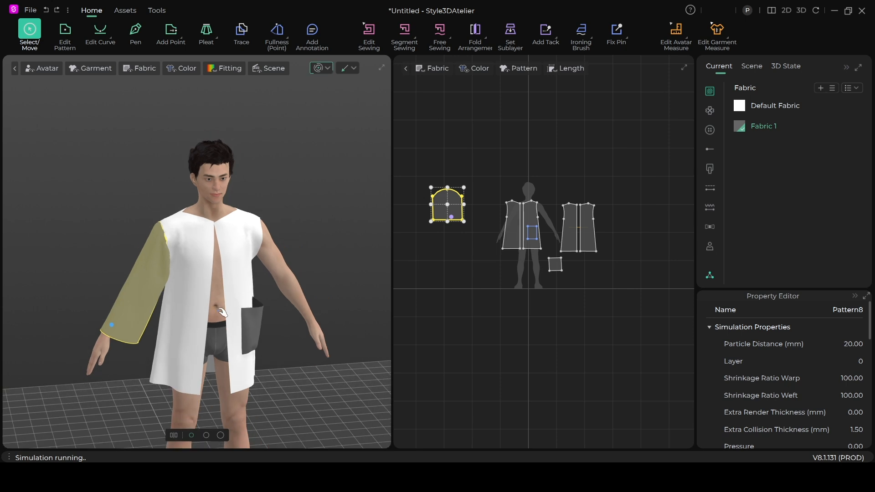
right_click_drag(276, 337, 361, 326)
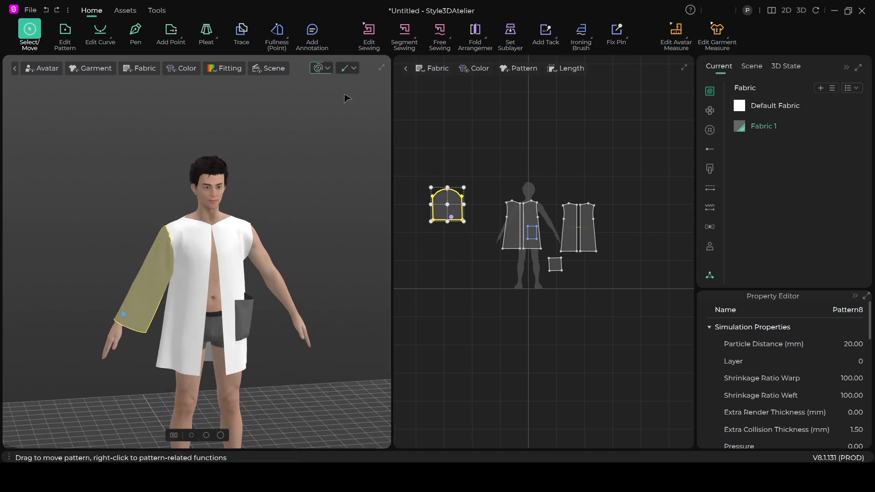
left_click(319, 68)
scroll(136, 298, "up", 1)
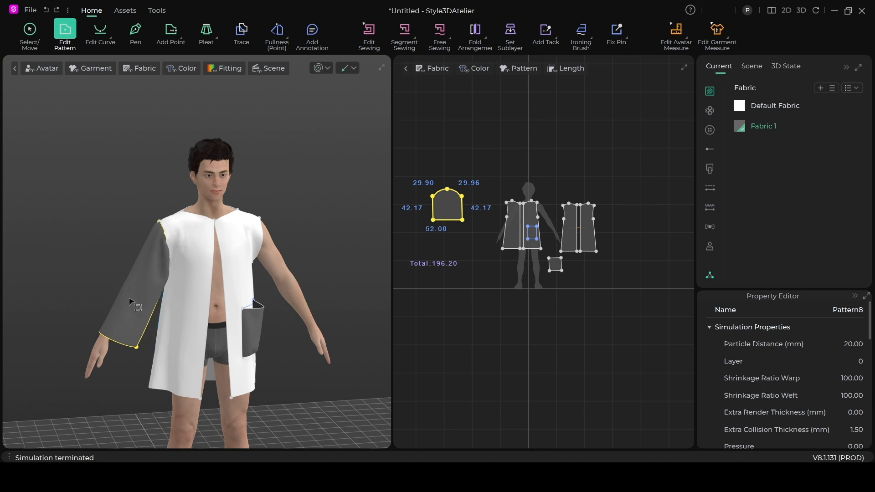
left_click(462, 247)
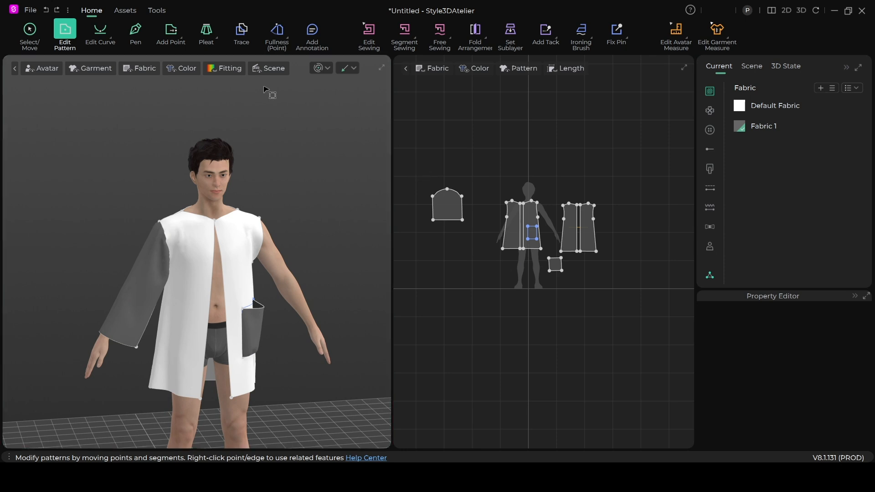
Narrow the sleeve pattern slightly by scaling its width inward with Select/Move, and simulate the garment.
left_click(30, 31)
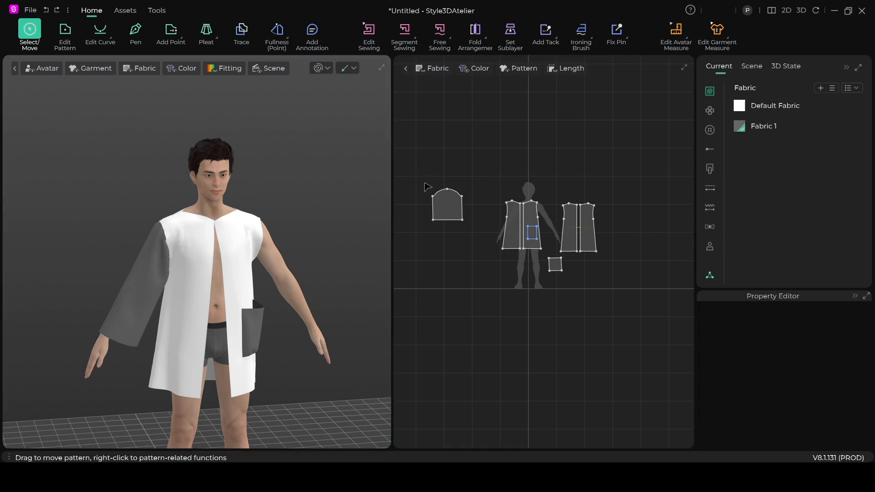
left_click_drag(423, 180, 474, 244)
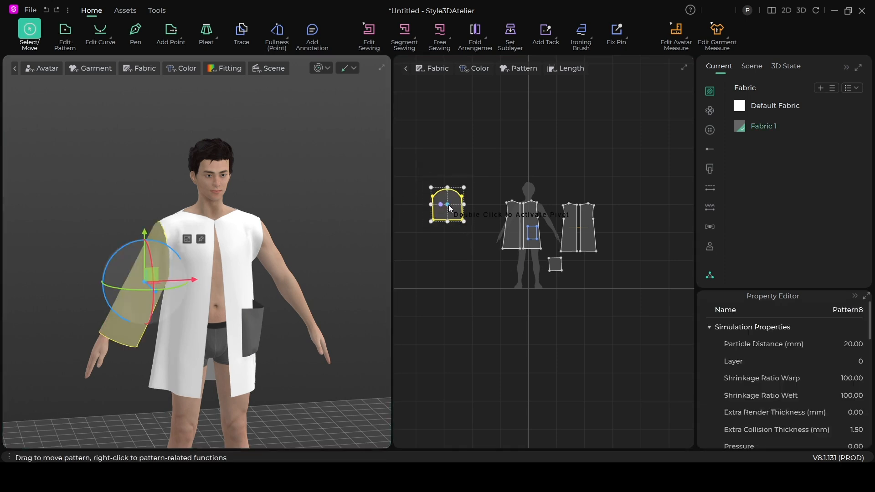
scroll(450, 264, "up", 2)
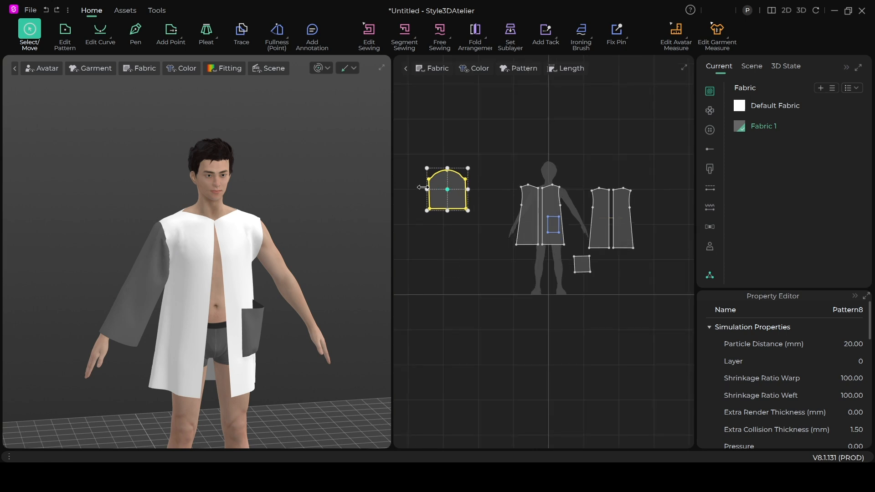
left_click_drag(424, 188, 425, 188)
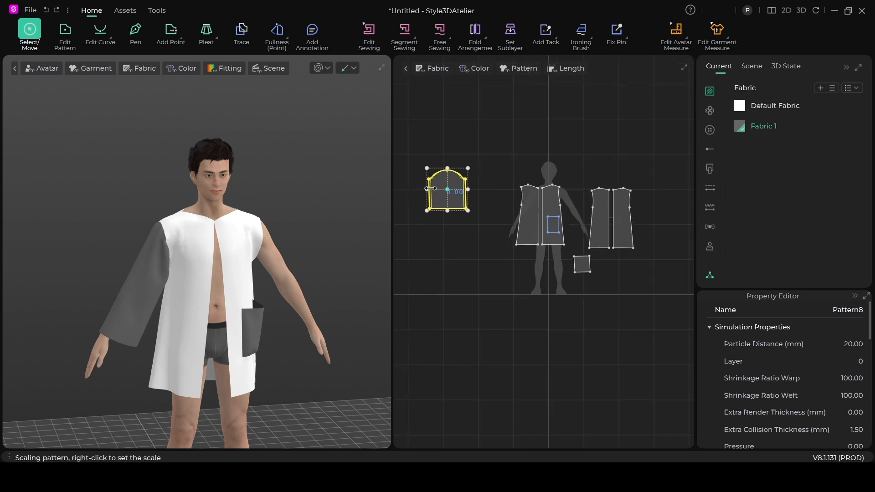
left_click_drag(430, 188, 431, 188)
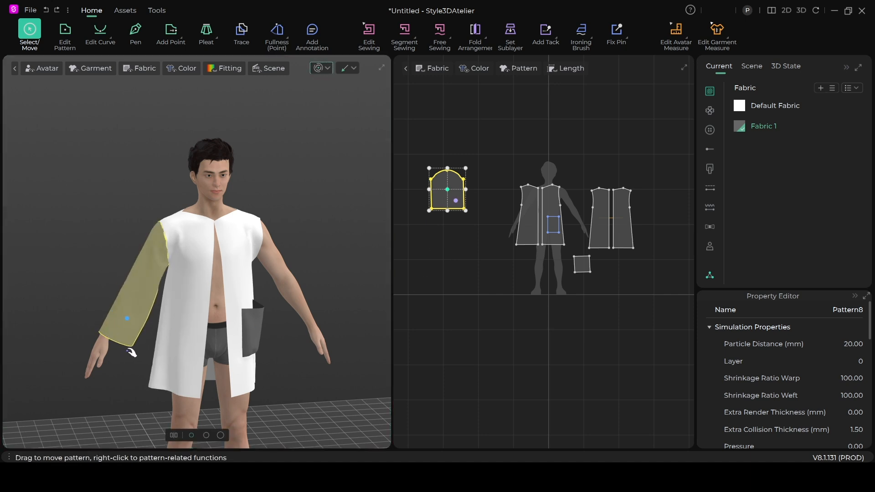
scroll(275, 350, "down", 2)
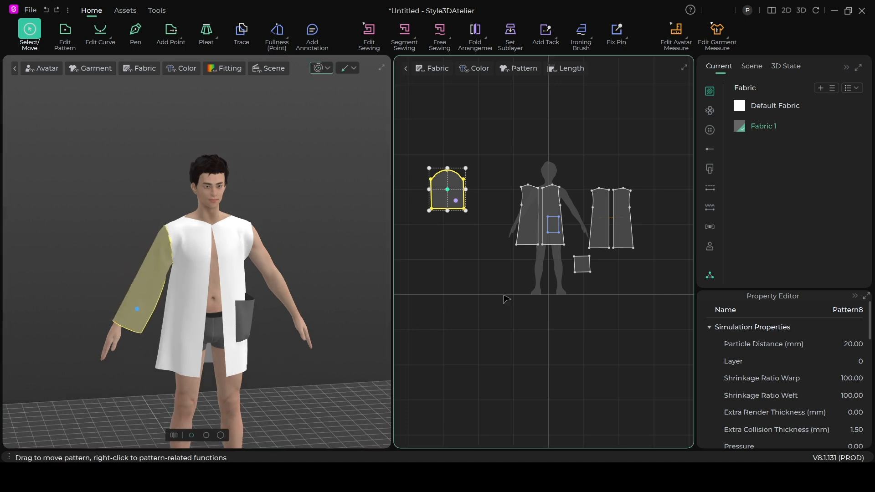
scroll(301, 320, "down", 2)
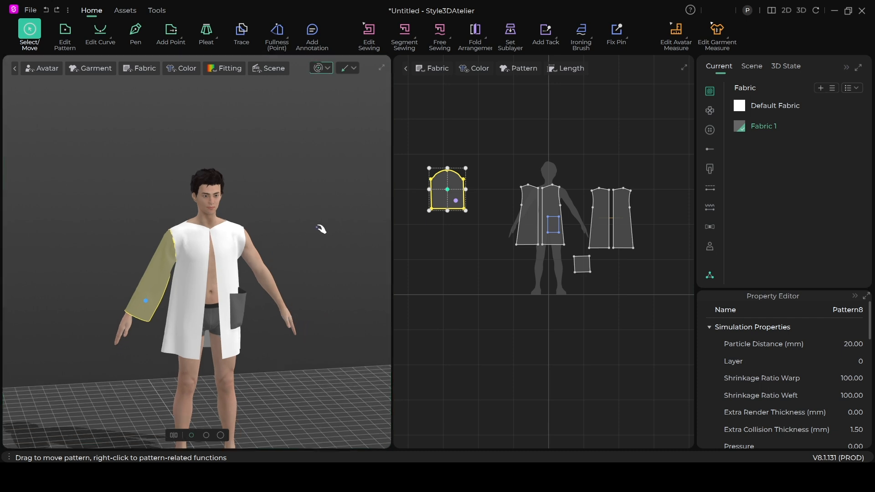
left_click(321, 71)
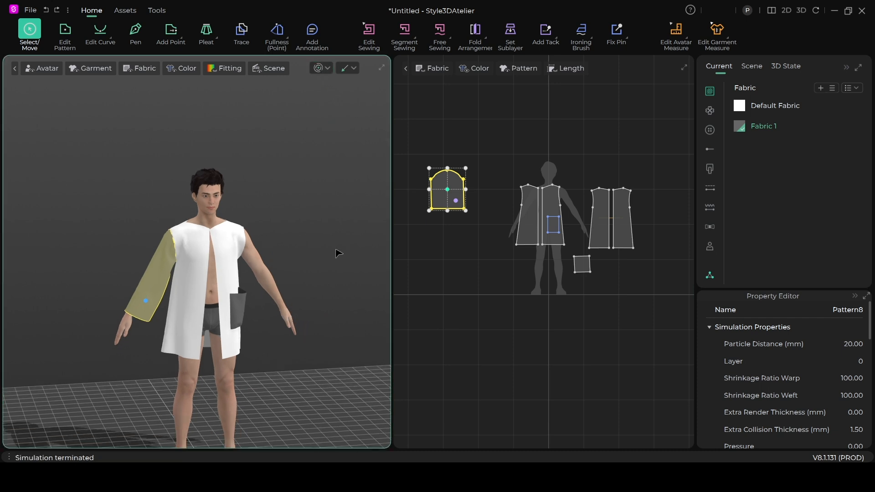
Create a Symmetric Pattern with Seam from the sleeve and place the copy beside the back pieces in the 2D window.
scroll(336, 255, "up", 1)
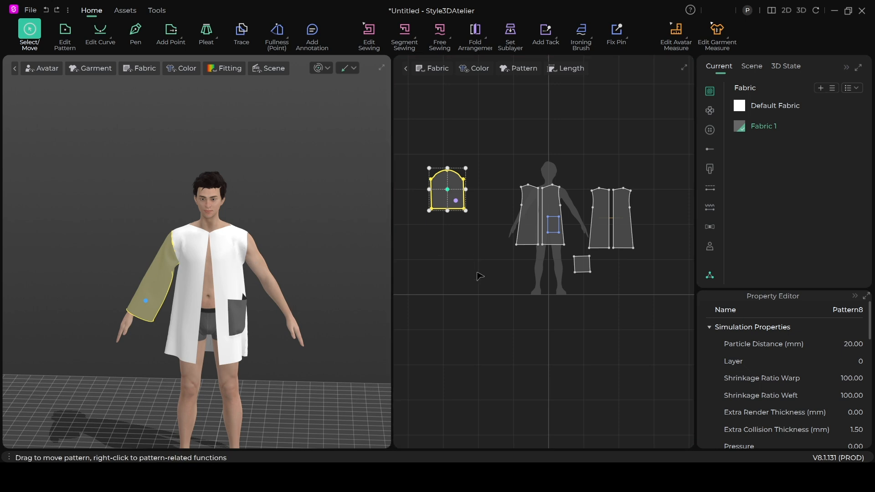
scroll(482, 318, "down", 2)
middle_click_drag(482, 318, 461, 305)
left_click(428, 182)
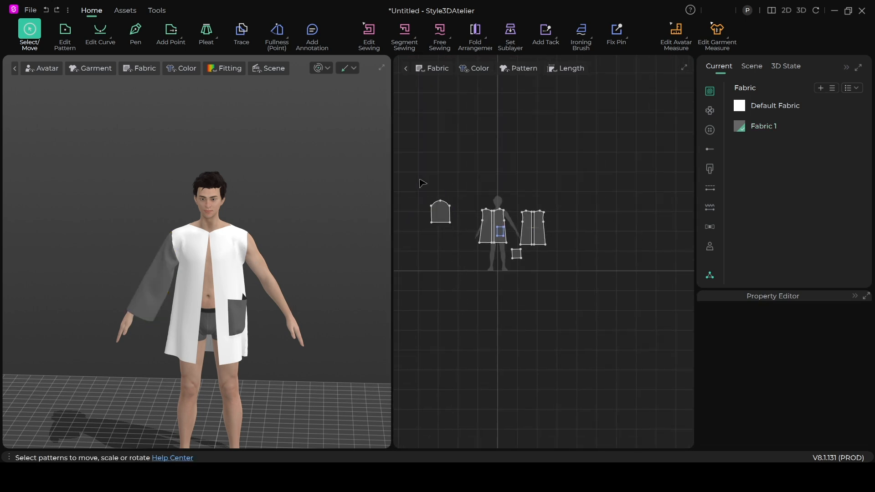
scroll(423, 183, "up", 2)
scroll(279, 266, "up", 2)
middle_click_drag(284, 264, 253, 259)
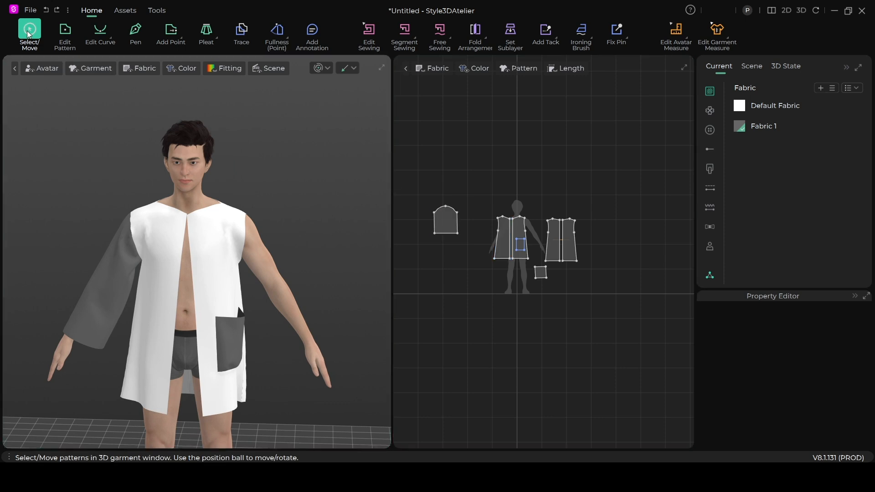
left_click(445, 222)
left_click(446, 222)
right_click(446, 222)
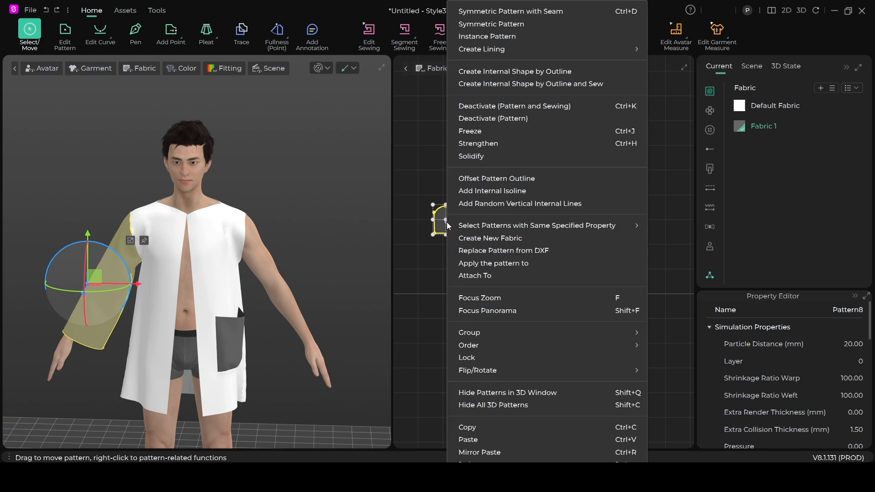
left_click(542, 10)
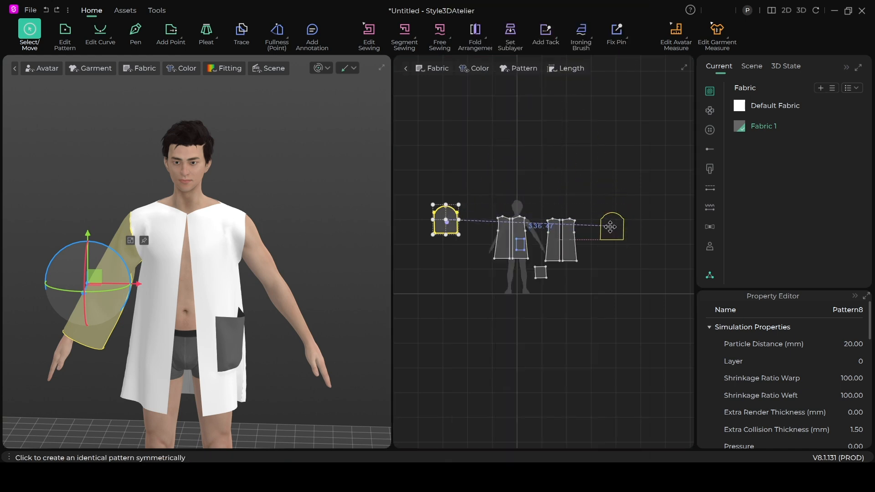
left_click(607, 226)
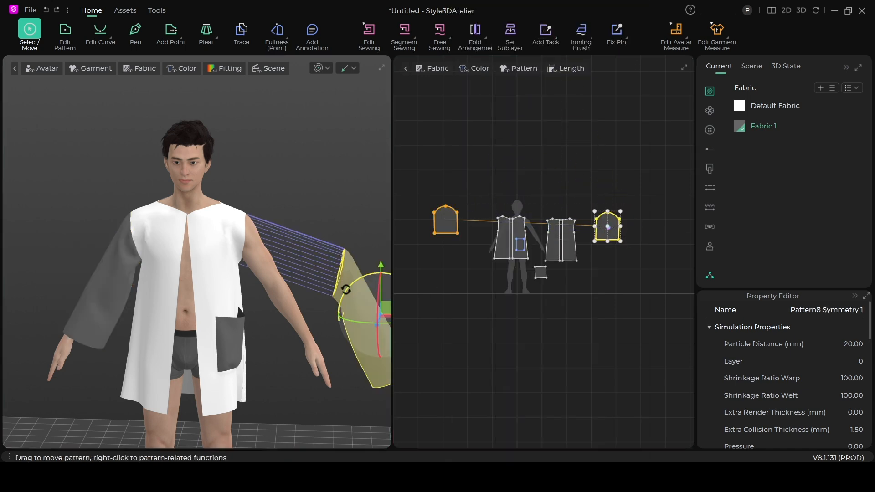
Position the mirrored sleeve over the avatar's left arm in 3D, aligned with the armhole.
left_click_drag(385, 307, 294, 271)
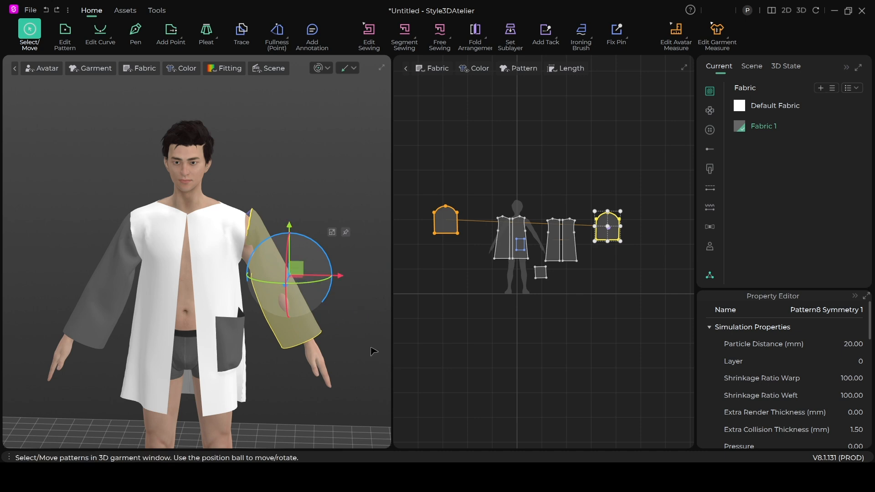
right_click_drag(365, 349, 315, 322)
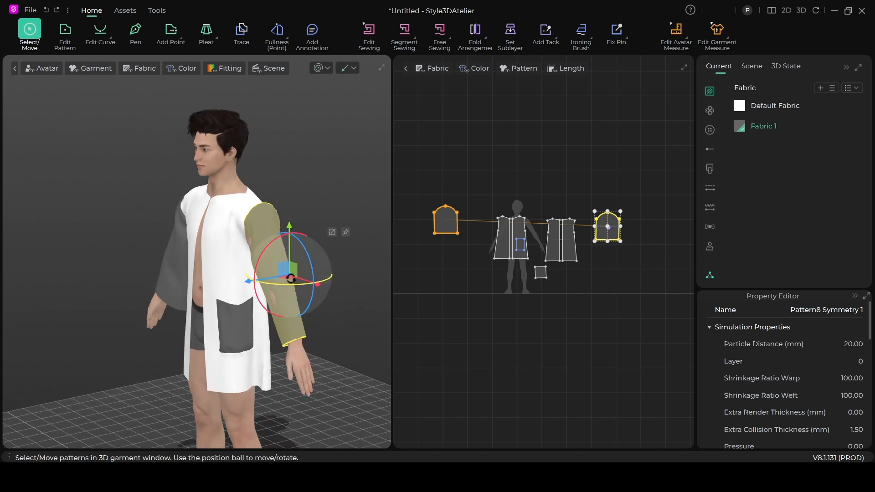
right_click_drag(291, 188, 347, 218)
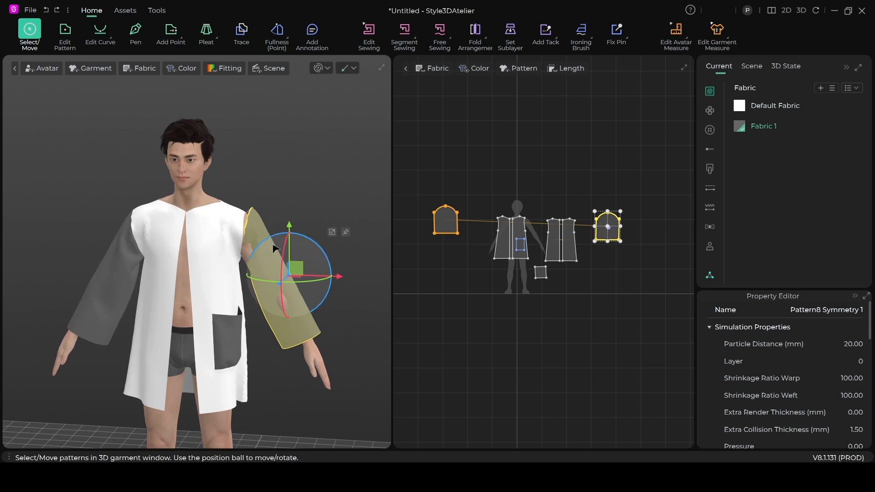
left_click_drag(297, 263, 310, 265)
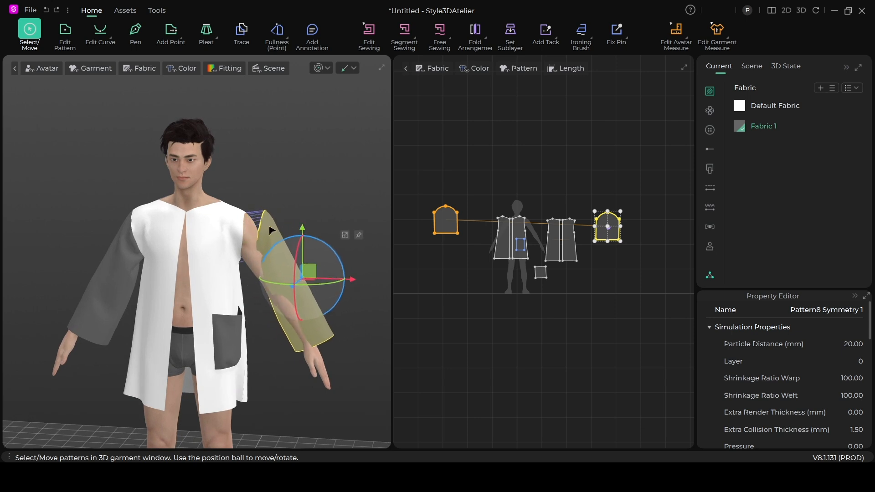
left_click_drag(314, 269, 303, 275)
right_click_drag(366, 346, 280, 346)
right_click_drag(252, 338, 346, 294)
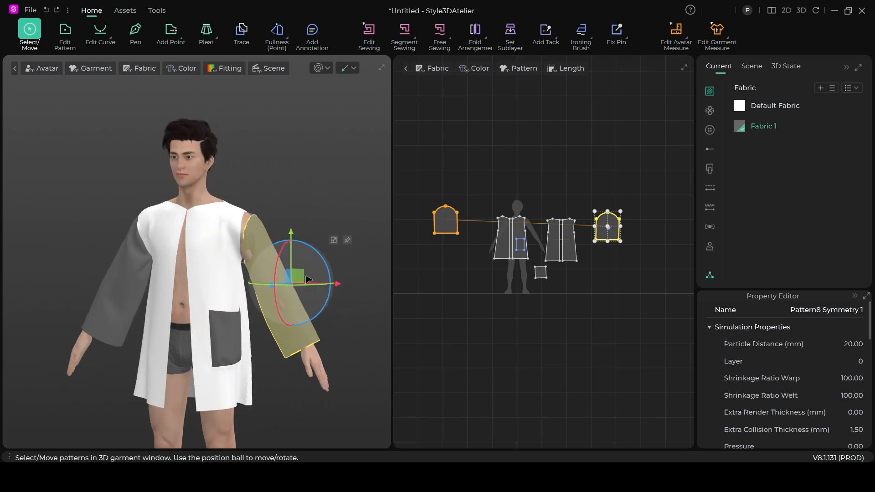
Simulate the garment and pull the mirrored sleeve and the left front panel into place at the shoulder and neckline.
left_click(318, 68)
left_click_drag(255, 223, 275, 224)
right_click_drag(286, 272, 265, 264)
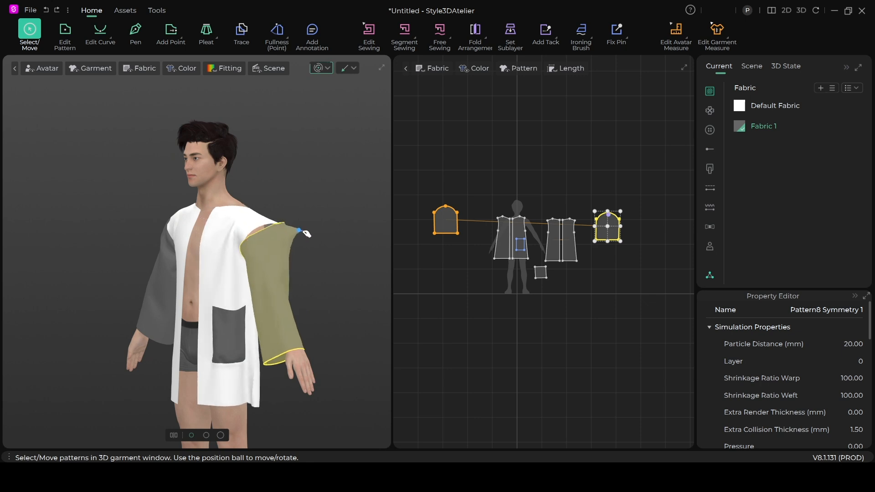
left_click(228, 198)
left_click_drag(228, 198, 211, 209)
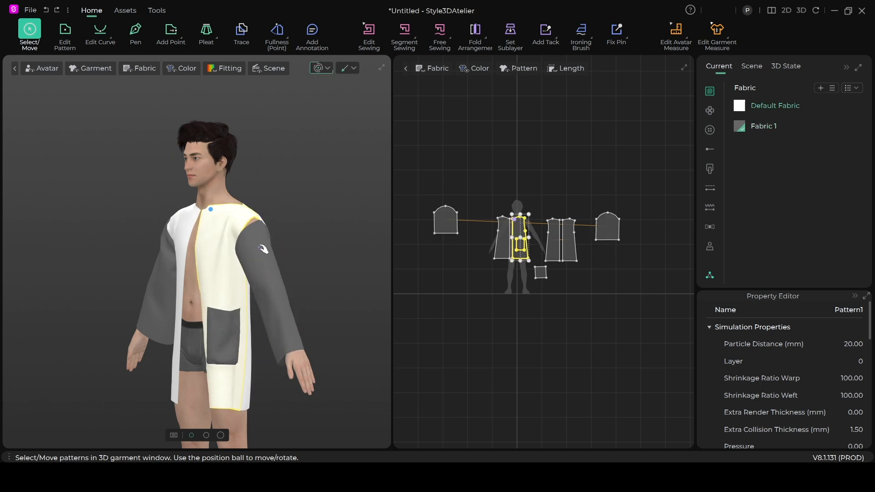
left_click(318, 68)
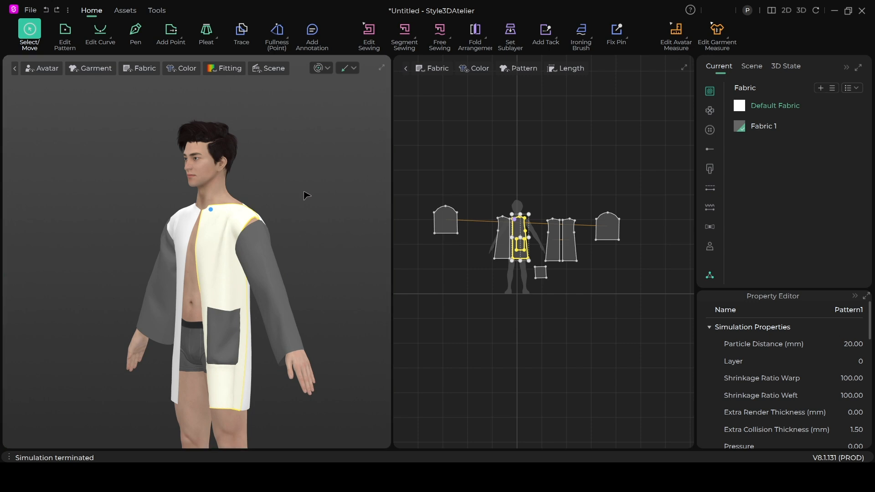
scroll(309, 193, "up", 5)
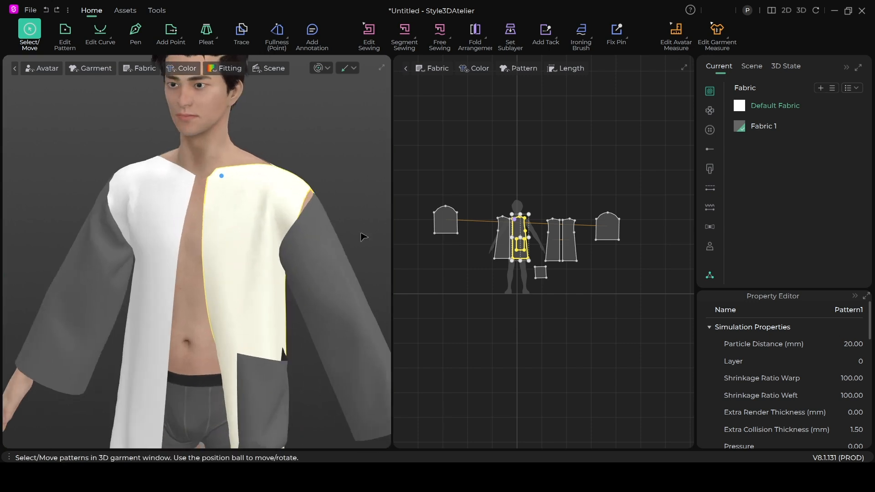
left_click(404, 31)
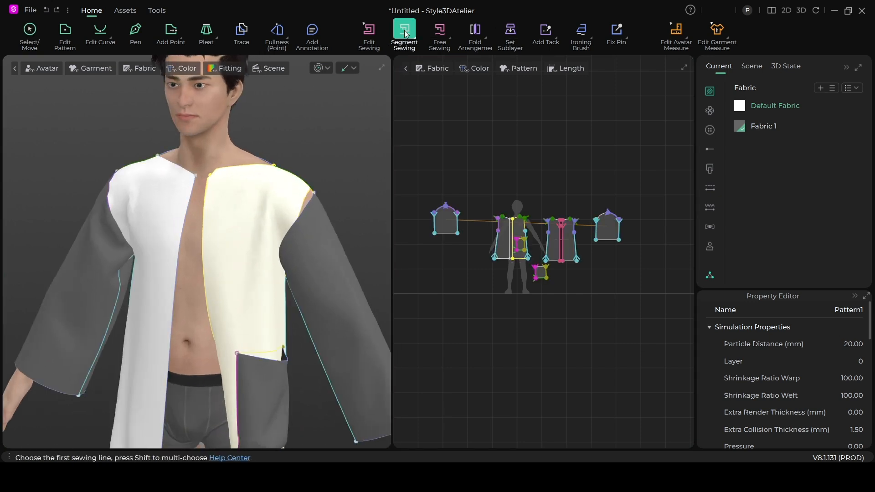
left_click(309, 197)
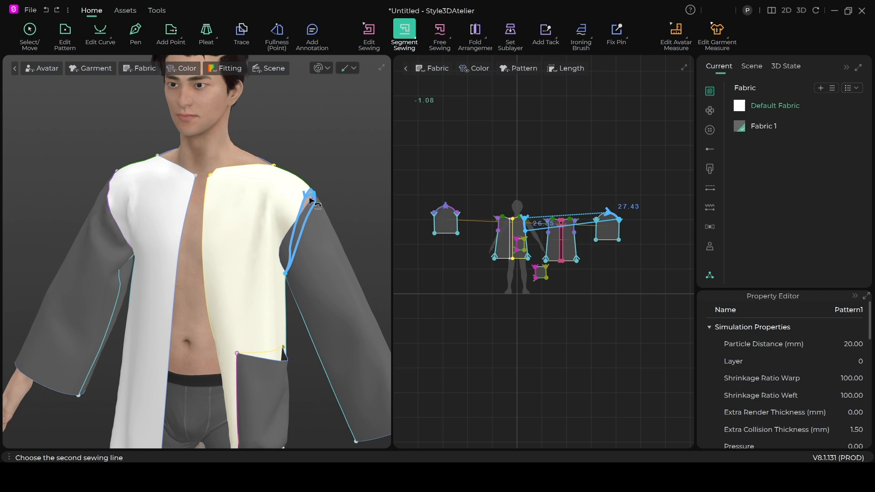
scroll(315, 201, "up", 2)
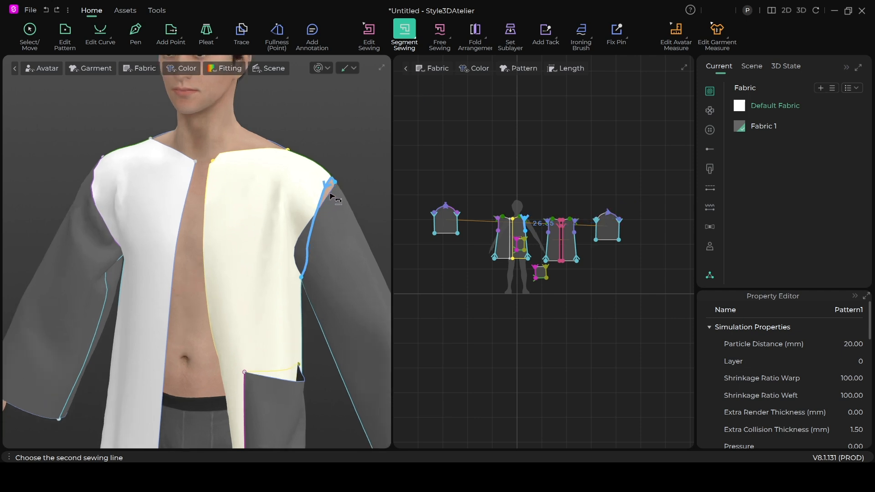
scroll(334, 191, "up", 4)
middle_click_drag(291, 175, 168, 187)
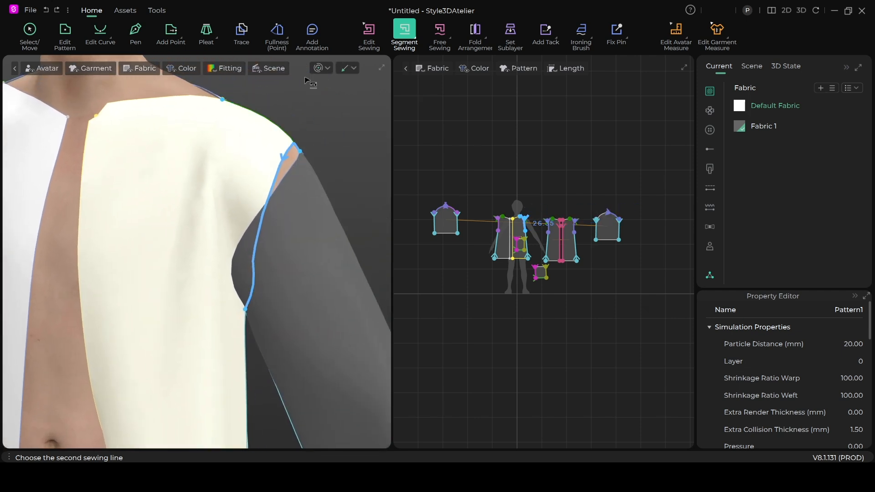
key("Escape")
scroll(319, 150, "down", 2)
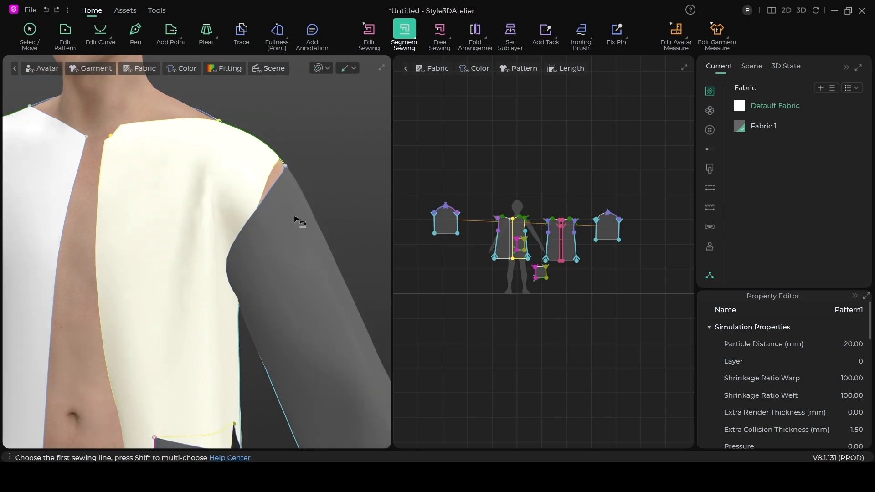
Simulate the garment with Select/Move and pull the mirrored sleeve outward to open up the gap at the left armhole.
left_click(30, 32)
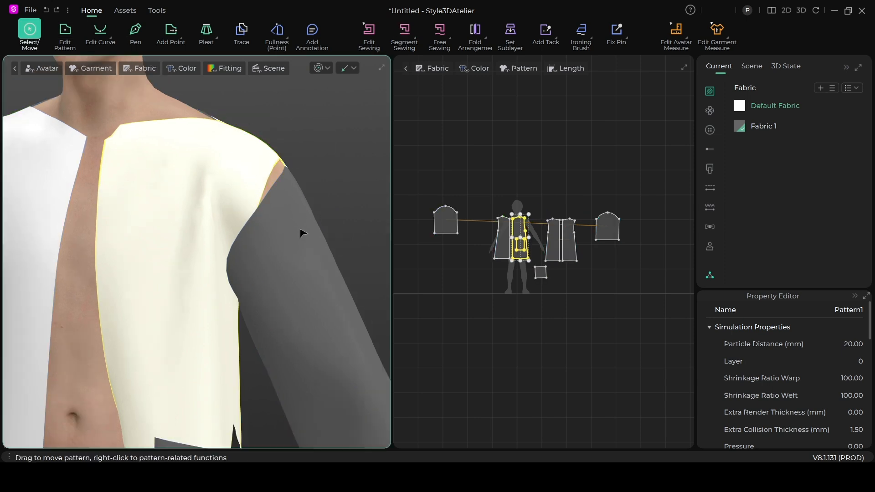
key("space")
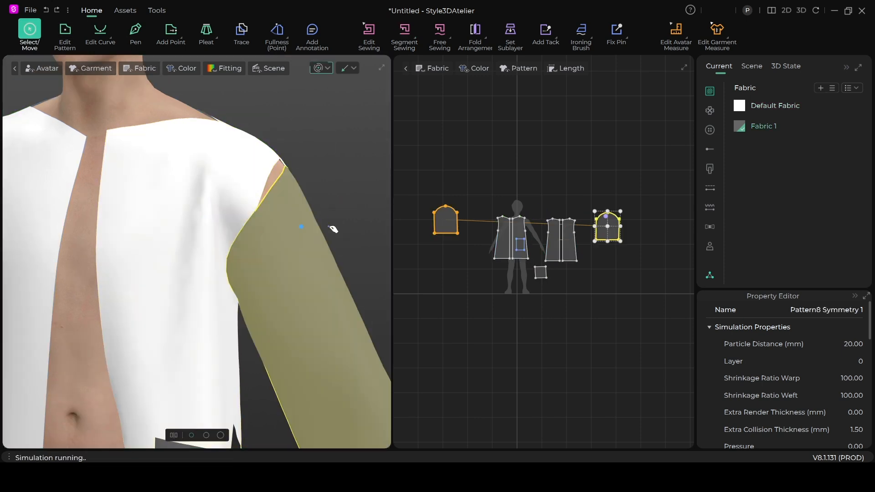
left_click(329, 228)
key("space")
left_click(322, 245)
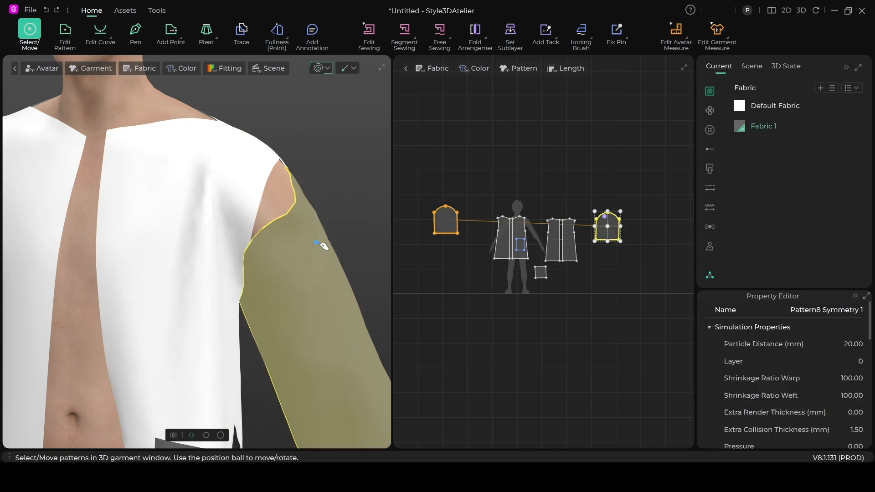
Join the left front panel's armhole edge to the mirrored sleeve's cap edge with Segment Sewing.
left_click(404, 35)
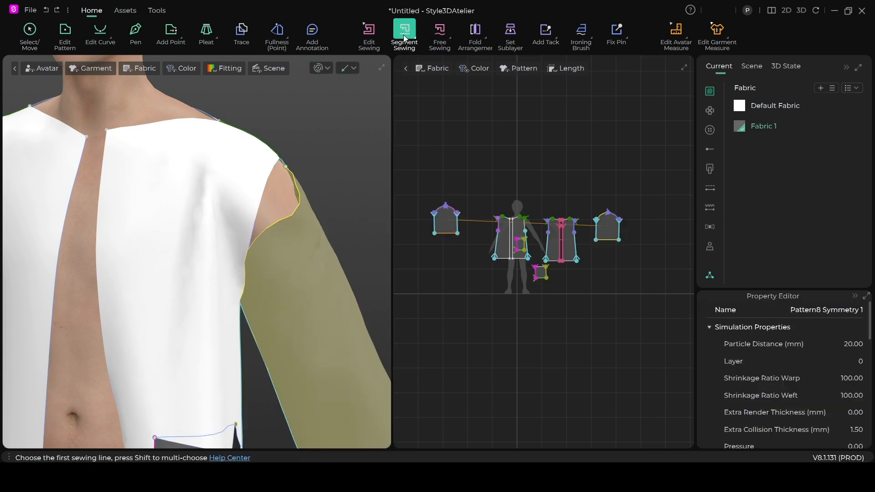
left_click(287, 178)
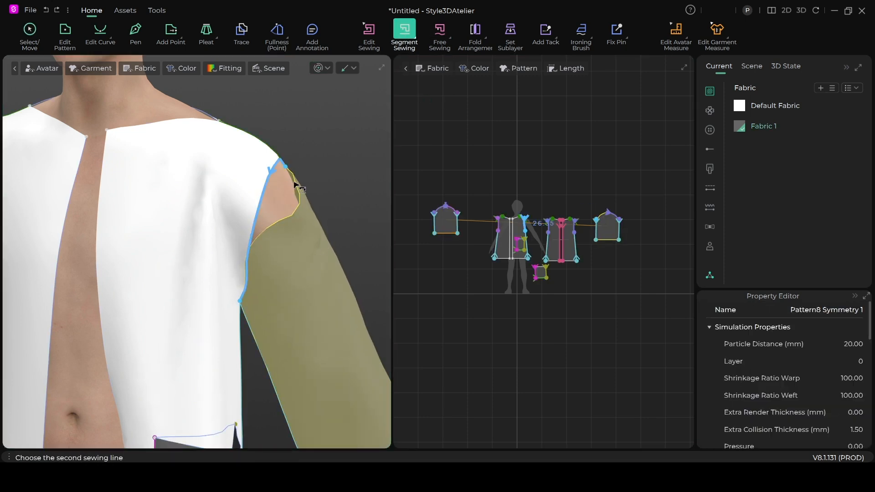
left_click(297, 189)
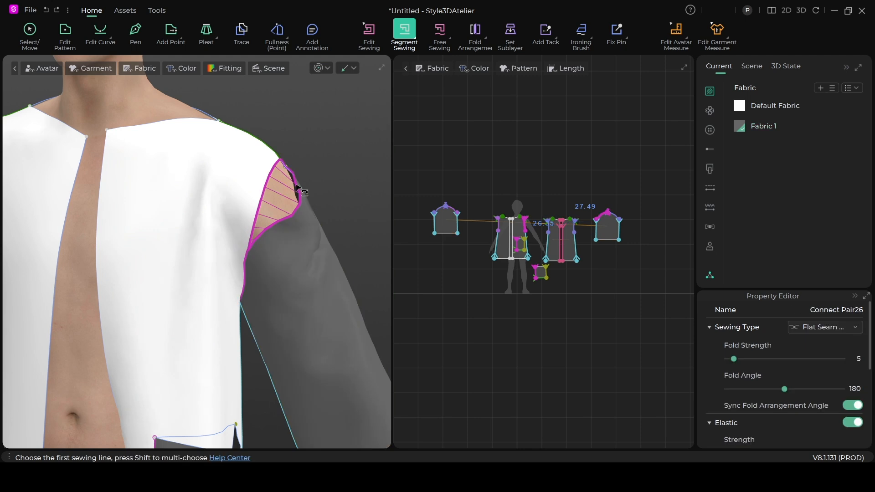
Simulate the newly sewn garment and pull both front panels and both sleeves into a smooth drape on the avatar.
left_click(318, 68)
right_click_drag(328, 102, 323, 254)
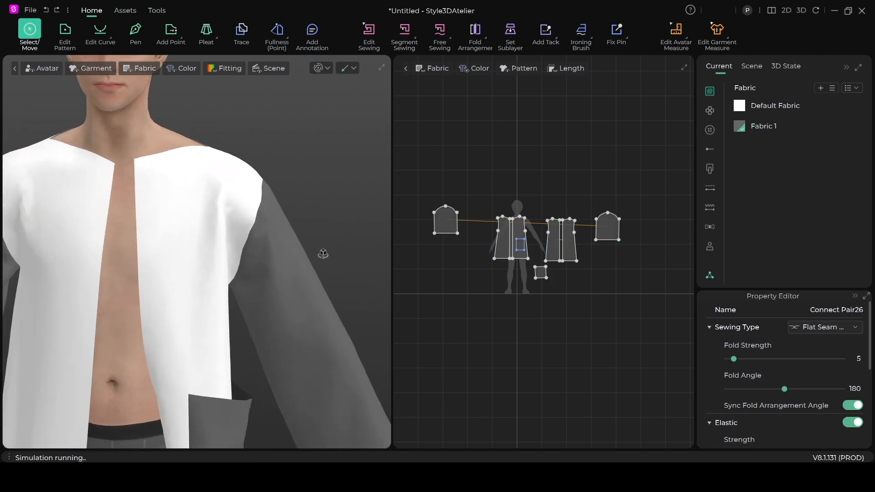
left_click(173, 188)
scroll(182, 208, "down", 4)
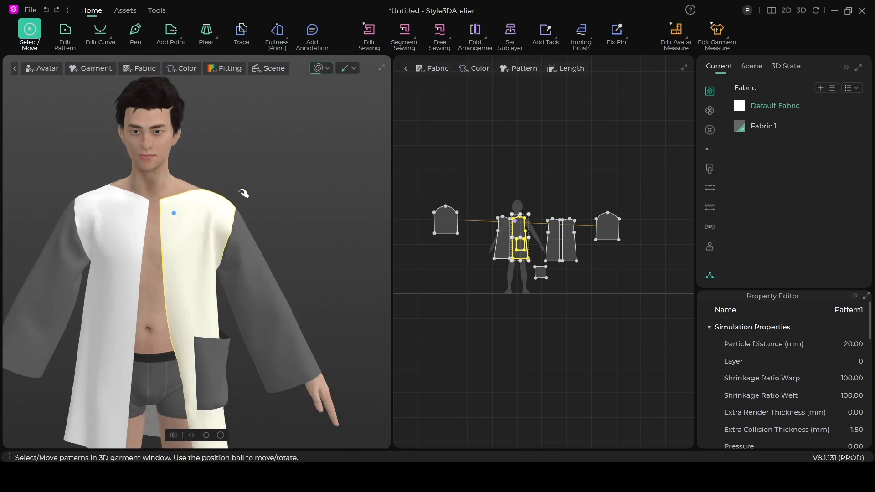
scroll(249, 195, "down", 2)
scroll(266, 206, "down", 2)
left_click(96, 278)
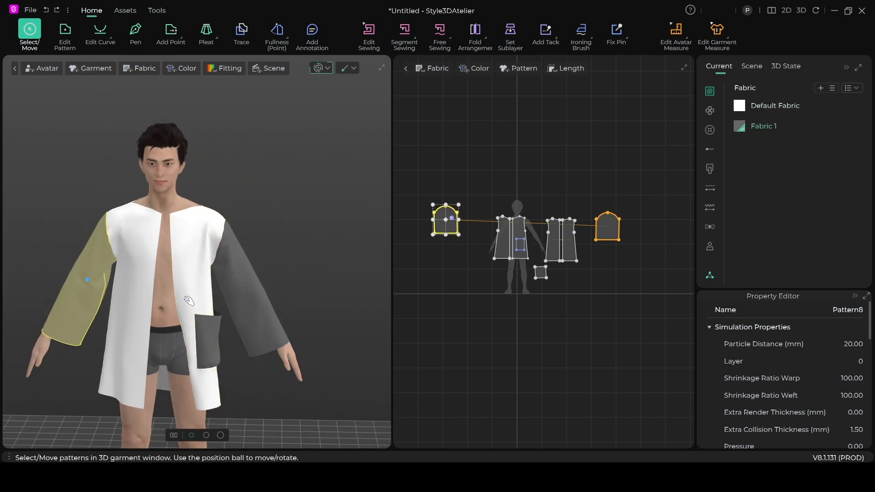
left_click(242, 293)
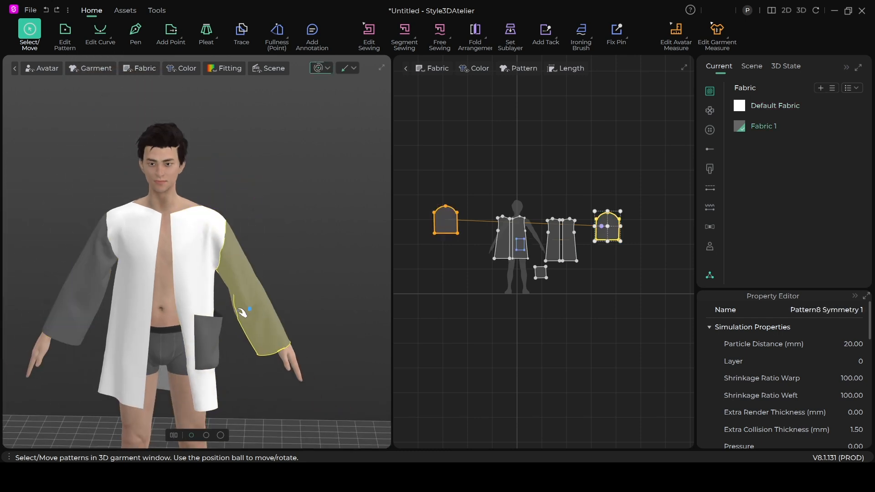
left_click(113, 238)
scroll(98, 279, "down", 1)
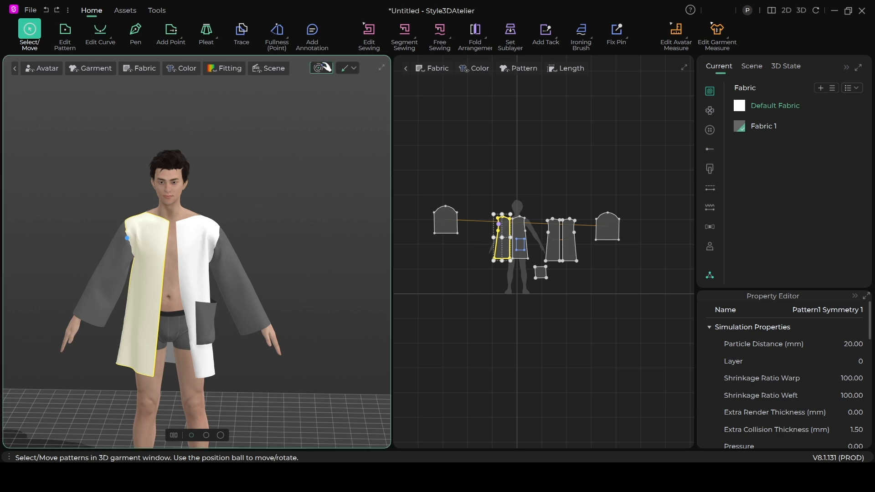
key("n")
scroll(290, 212, "down", 2)
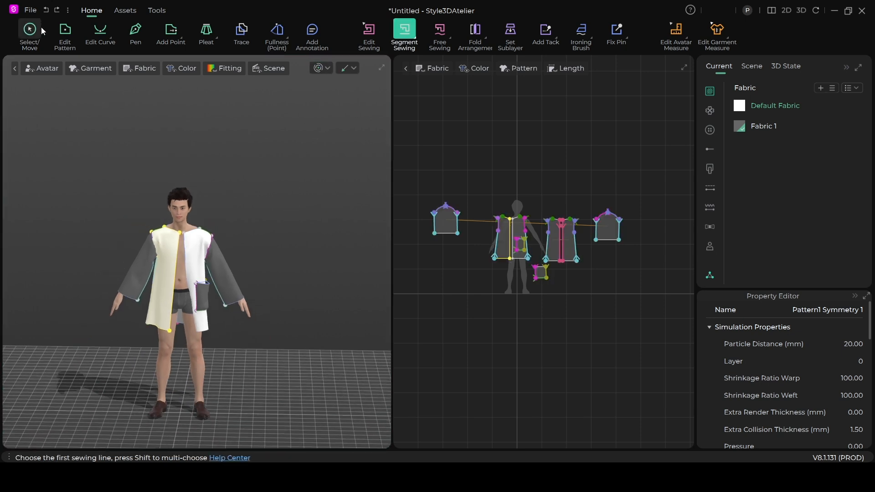
left_click(30, 30)
scroll(233, 178, "down", 2)
middle_click_drag(234, 185, 314, 148)
left_click_drag(277, 281, 260, 279)
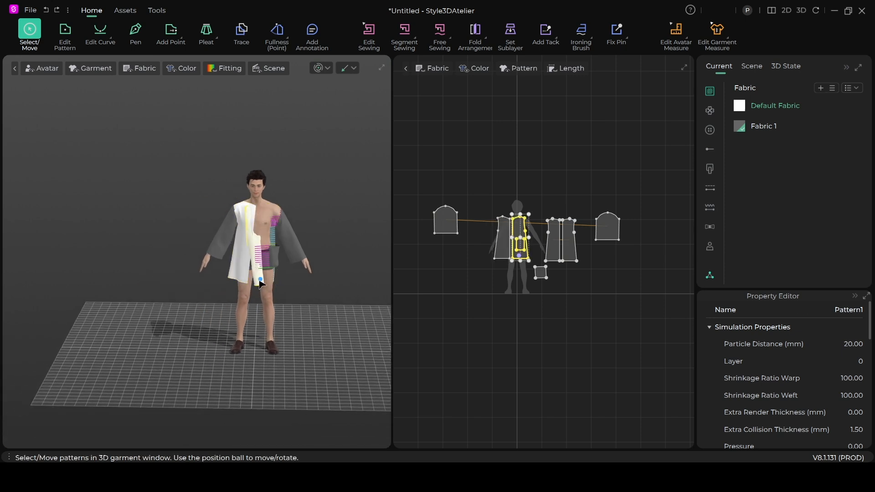
key("ctrl+z")
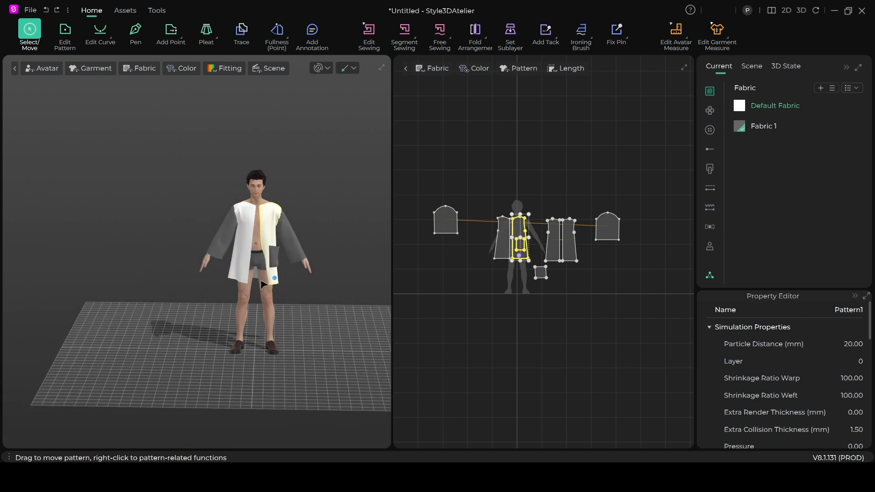
Run a brief simulation to settle the garment, stop it, and clear the pattern selection to inspect the result in 3D.
left_click(319, 67)
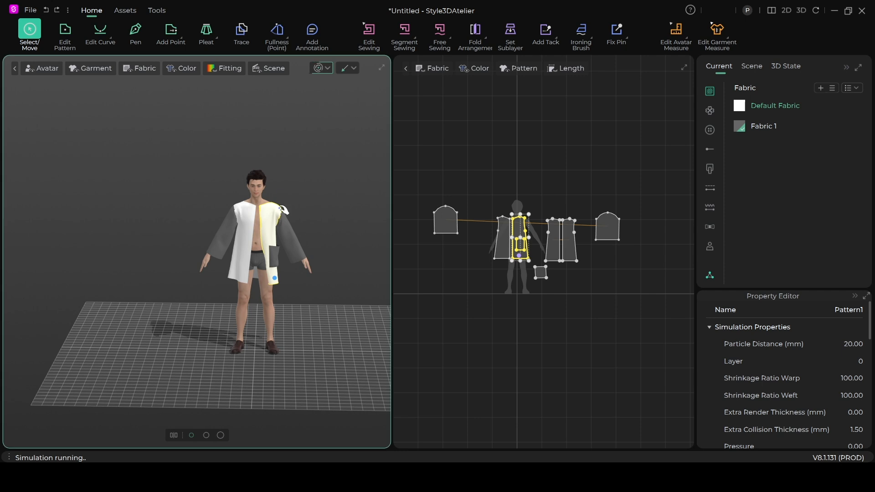
left_click(321, 68)
scroll(291, 197, "up", 3)
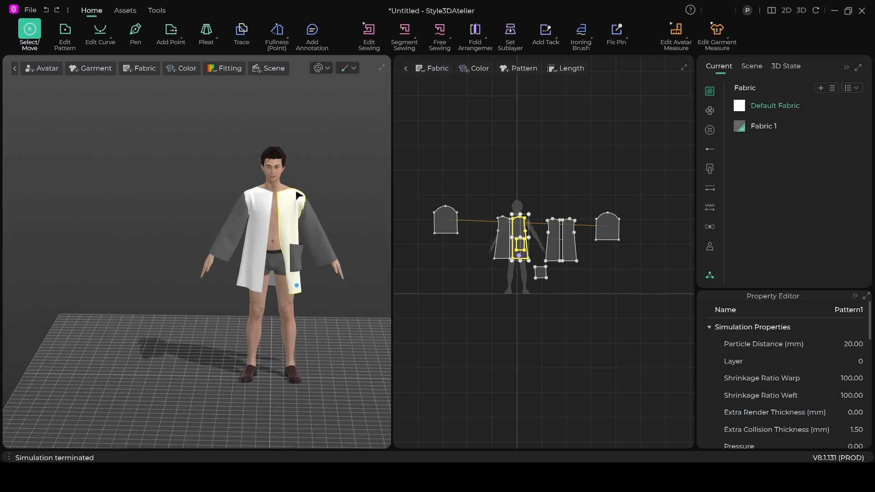
left_click(360, 149)
scroll(351, 180, "up", 5)
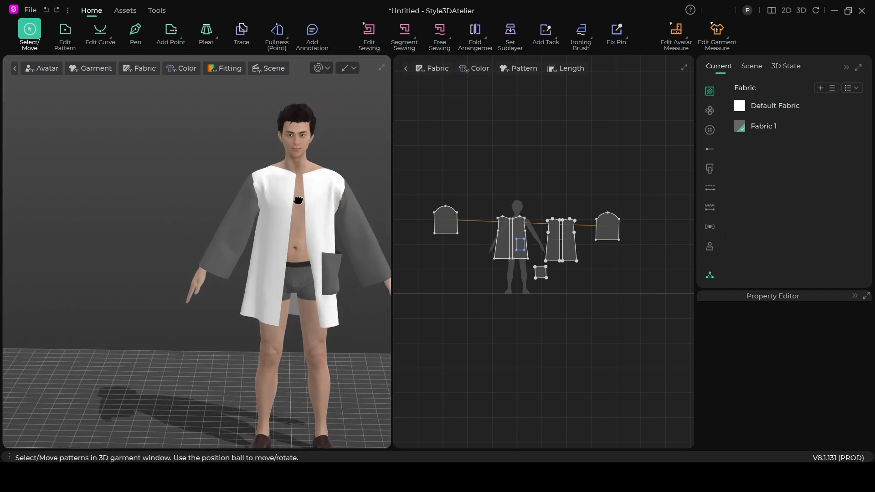
right_click_drag(323, 248, 299, 240)
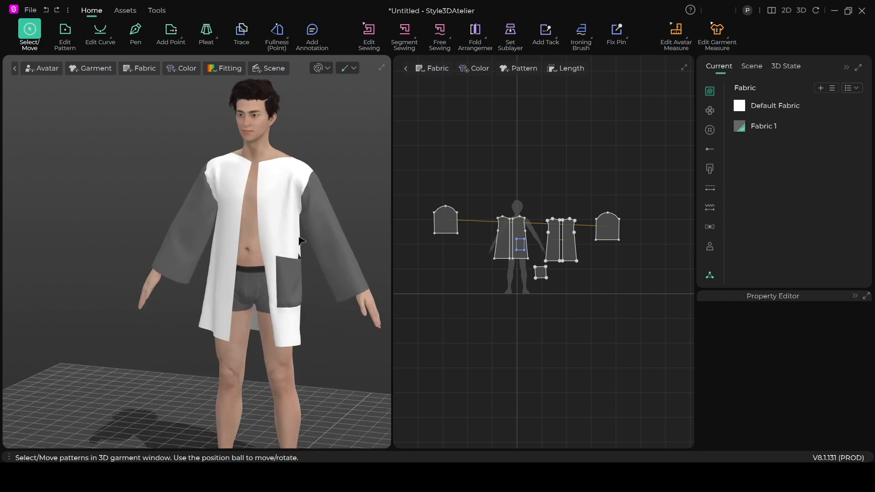